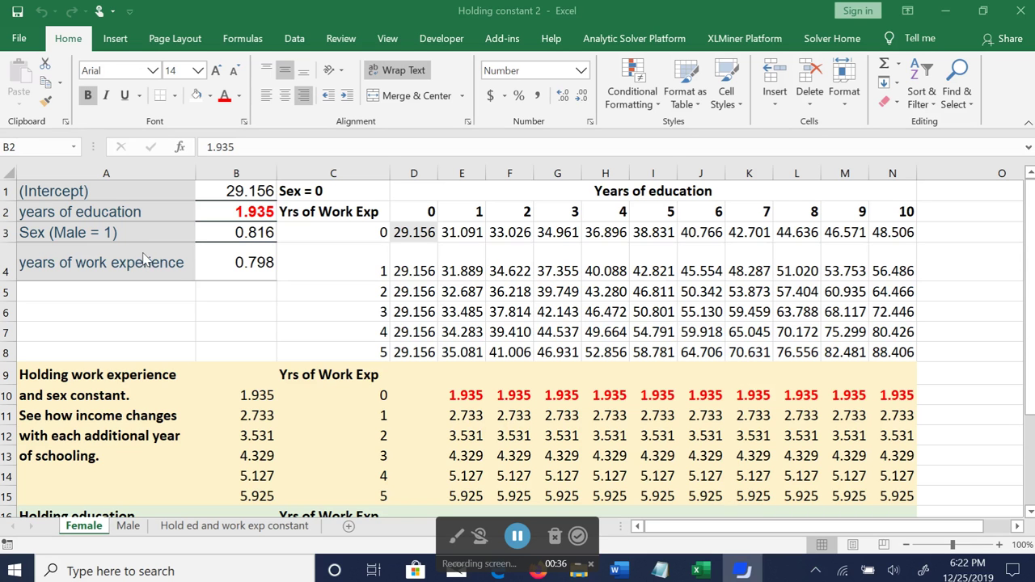
Review the coefficients for education, sex and work experience in B2:B4, and glance at the Male sheet before returning to Female
click(245, 230)
click(246, 259)
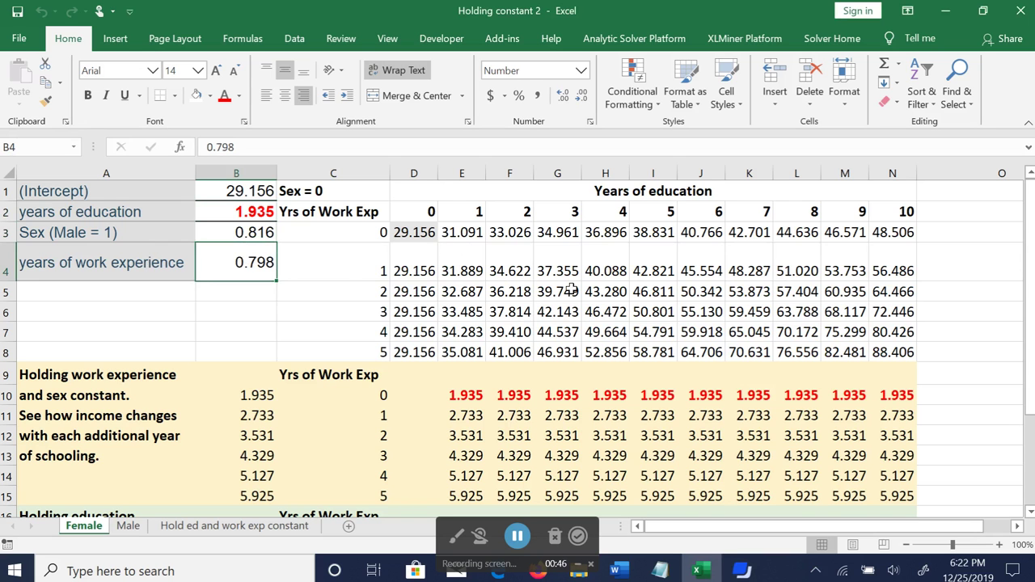
click(254, 211)
click(253, 234)
click(250, 263)
click(237, 212)
click(231, 233)
click(250, 269)
click(238, 213)
click(233, 233)
click(239, 277)
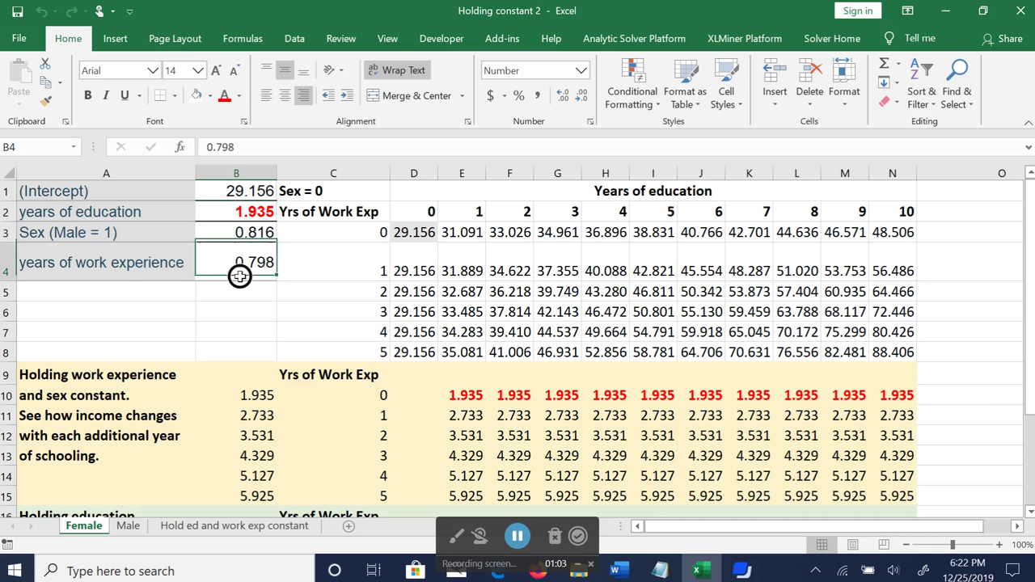
click(127, 526)
click(84, 526)
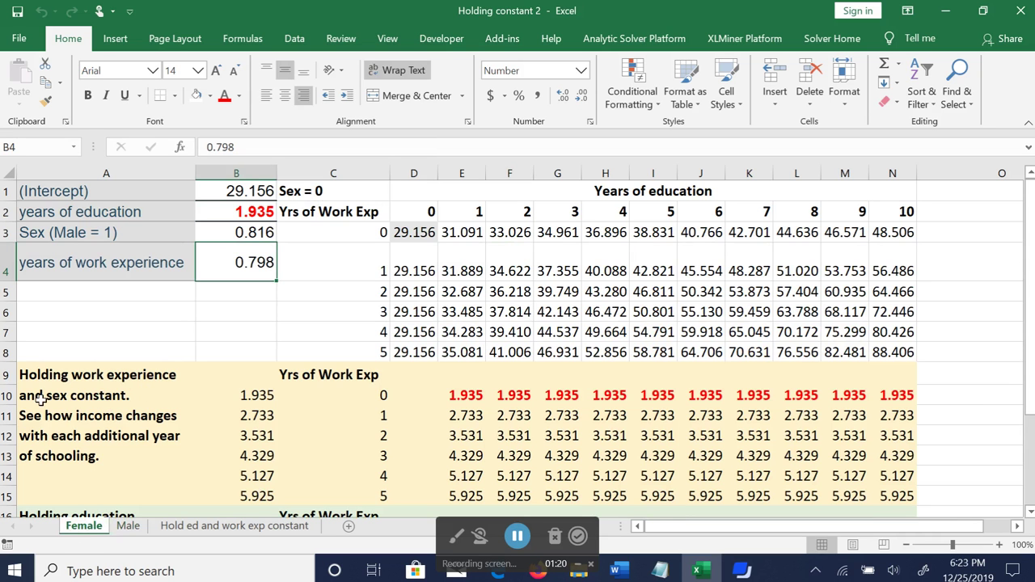
Examine the note about holding work experience and sex constant, and inspect the predicted-income formulas in D4 and D3
click(68, 401)
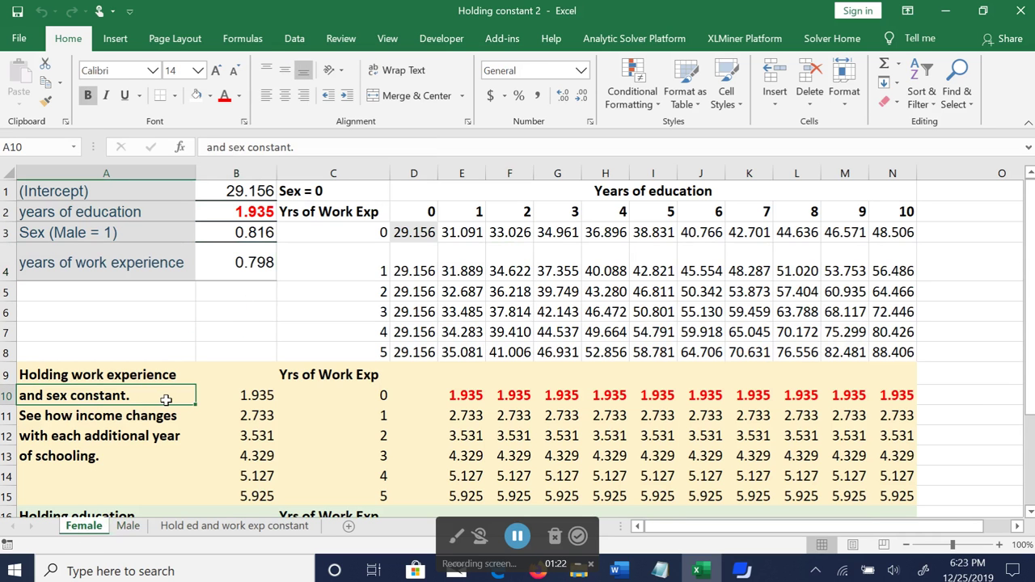
click(430, 270)
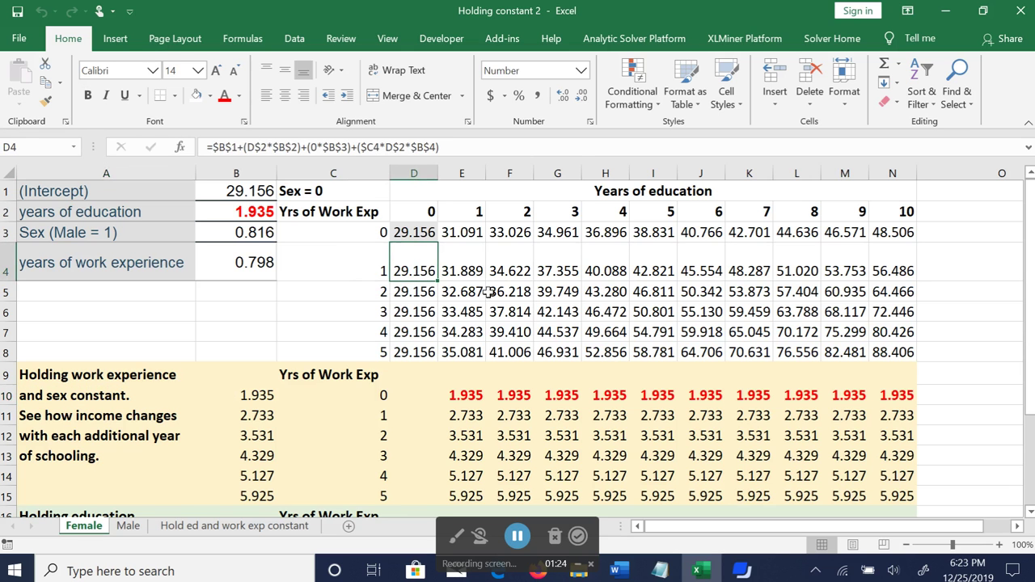
click(421, 231)
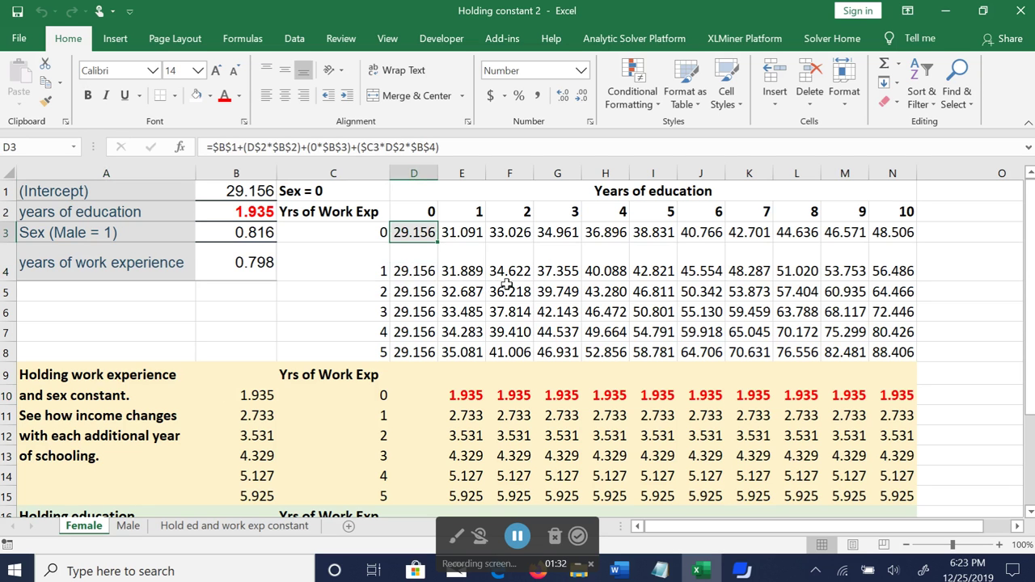
Compare the intercept and coefficients in B1:B4 with the terms of the predicted-income formula in D3
click(240, 192)
click(242, 211)
click(243, 232)
click(247, 261)
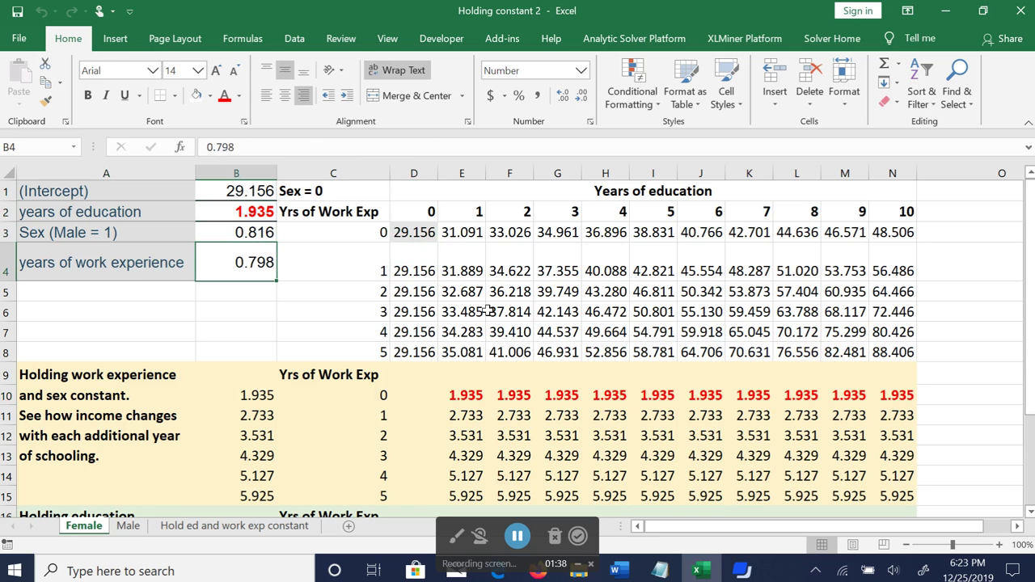
click(248, 212)
click(246, 232)
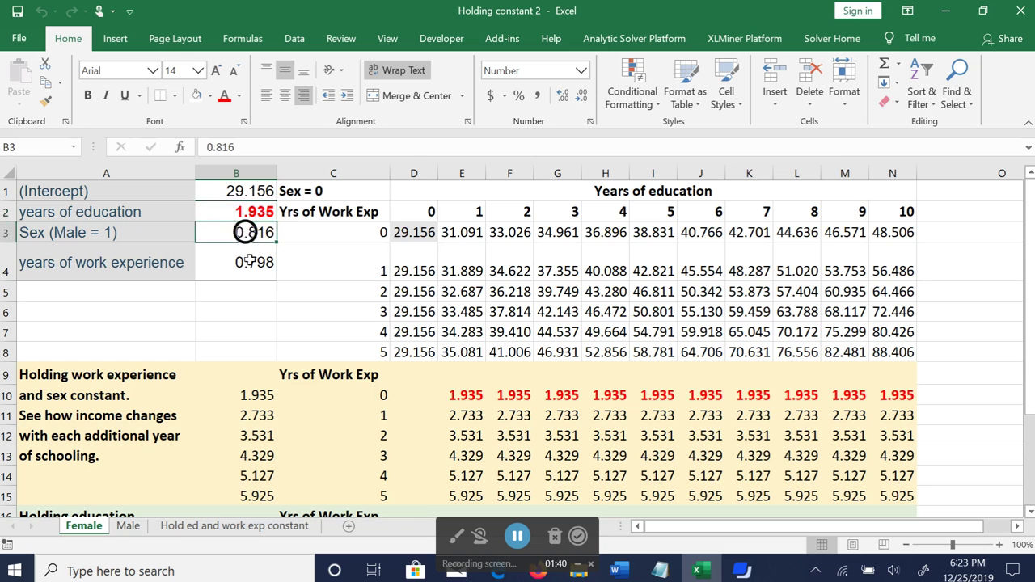
click(253, 274)
click(252, 191)
click(249, 212)
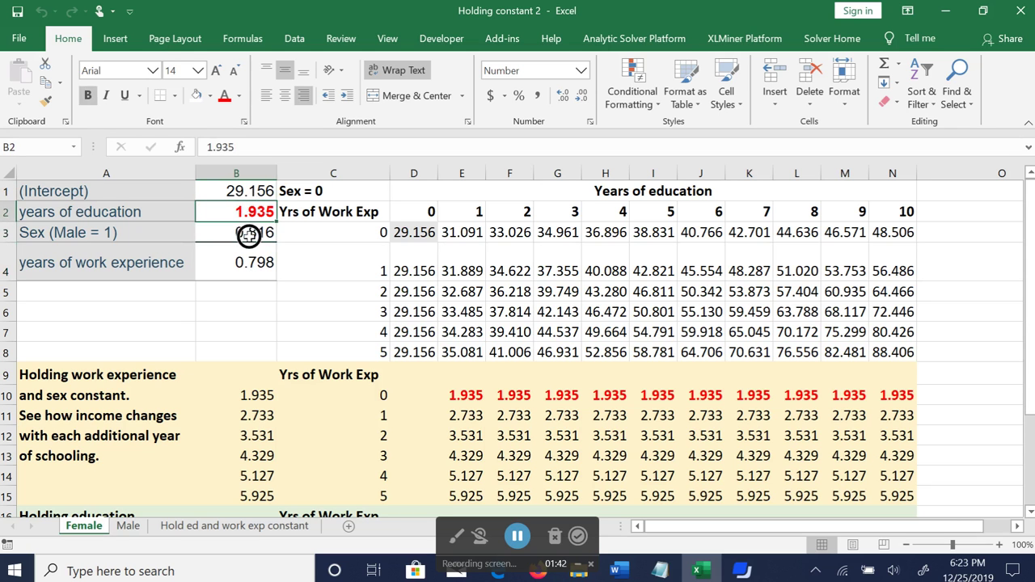
click(247, 232)
click(247, 272)
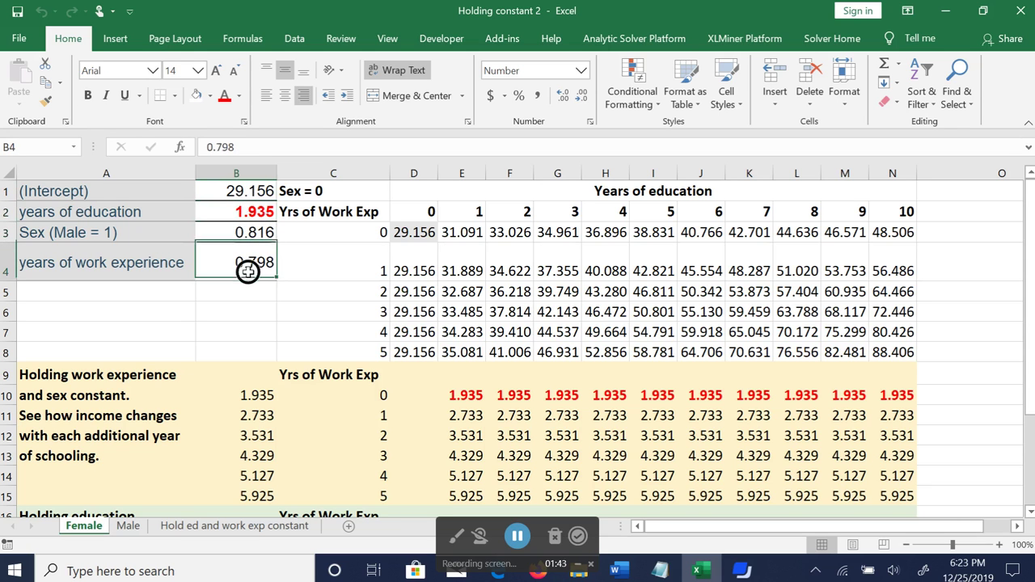
click(427, 232)
click(251, 190)
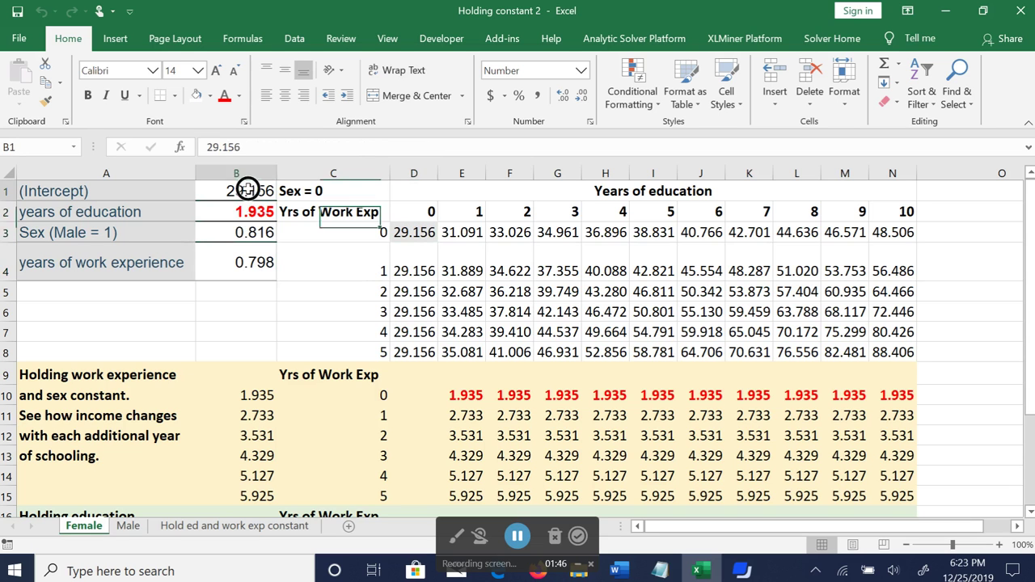
click(429, 234)
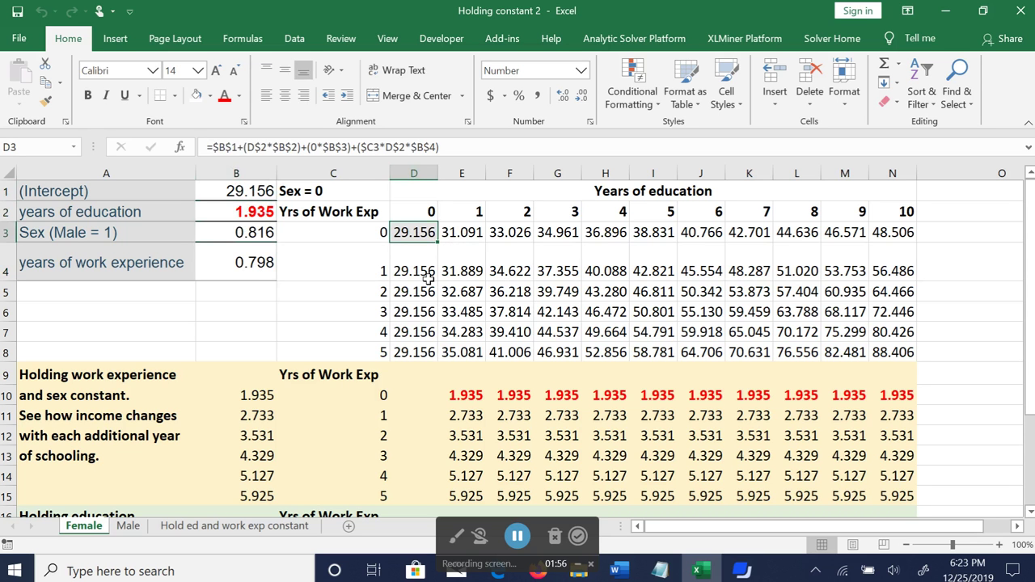
Examine the years-of-education headings in row 2 and the years-of-work-experience labels in C3:C8, along with the sex setting in C1
click(423, 210)
click(490, 210)
click(572, 209)
click(634, 208)
click(382, 232)
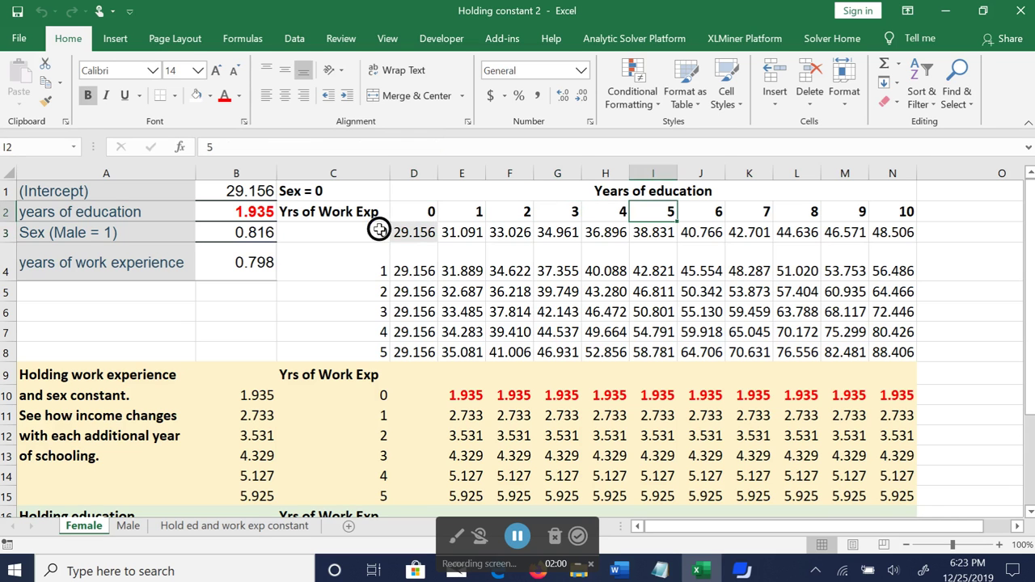
click(377, 261)
click(368, 291)
click(355, 307)
click(358, 330)
click(360, 350)
click(345, 192)
Inspect the predicted-income formulas for zero years of education down D3:D8
click(414, 232)
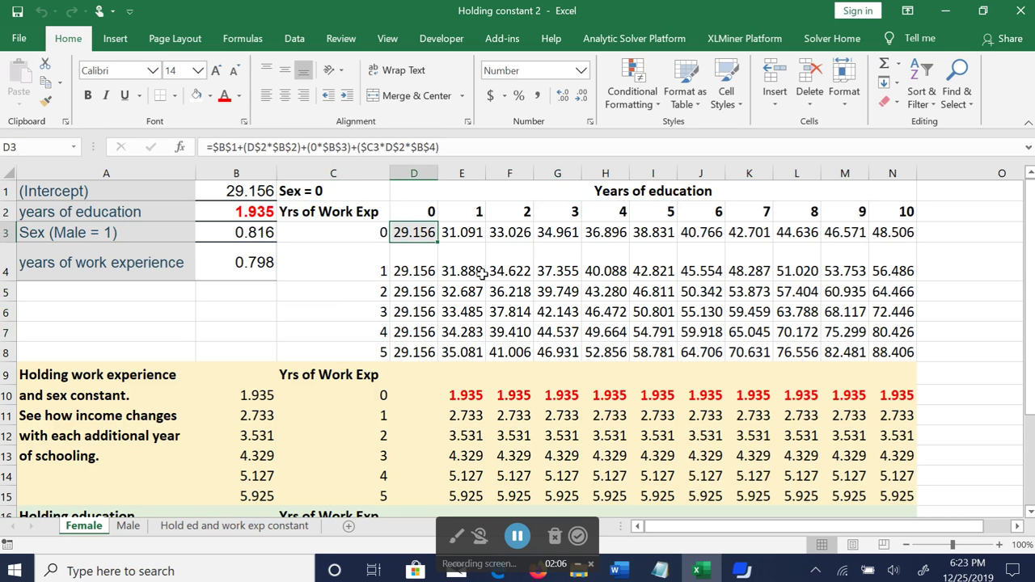
click(424, 268)
click(425, 295)
click(426, 312)
click(420, 331)
click(412, 353)
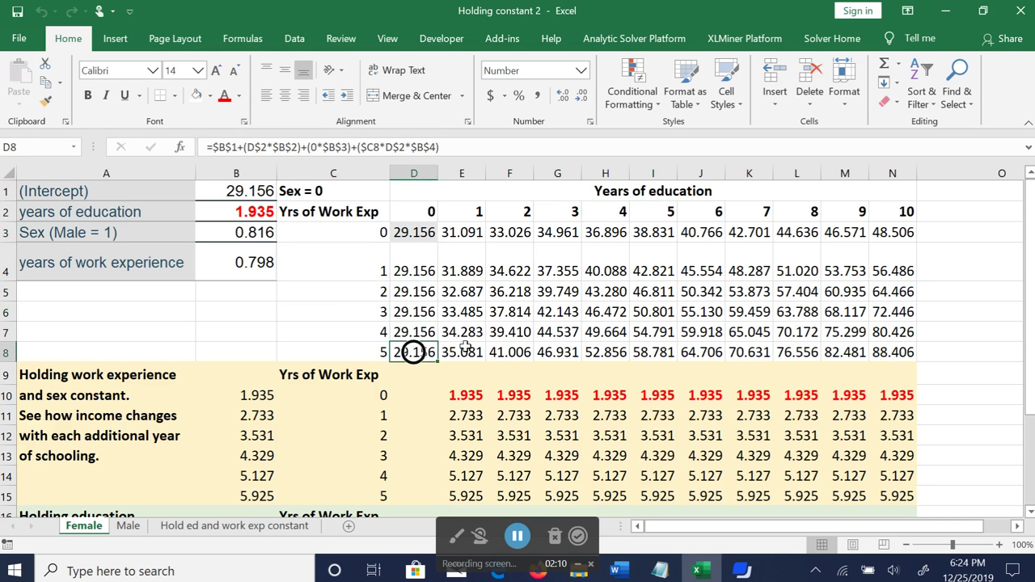
Copy the predicted-income formulas in D3:D8 and paste them across E3:N8
drag(426, 232, 421, 350)
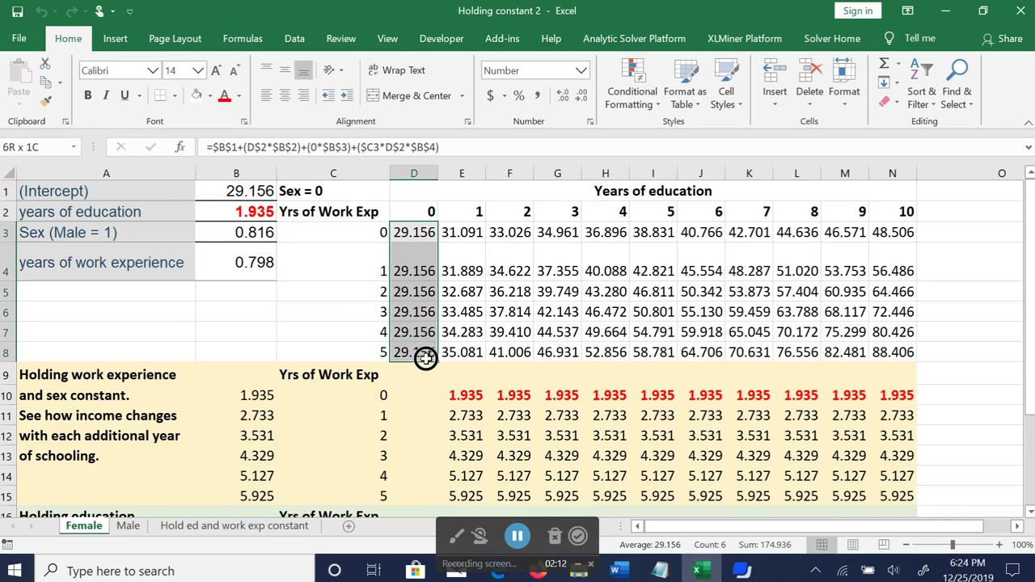
key(ctrl+c)
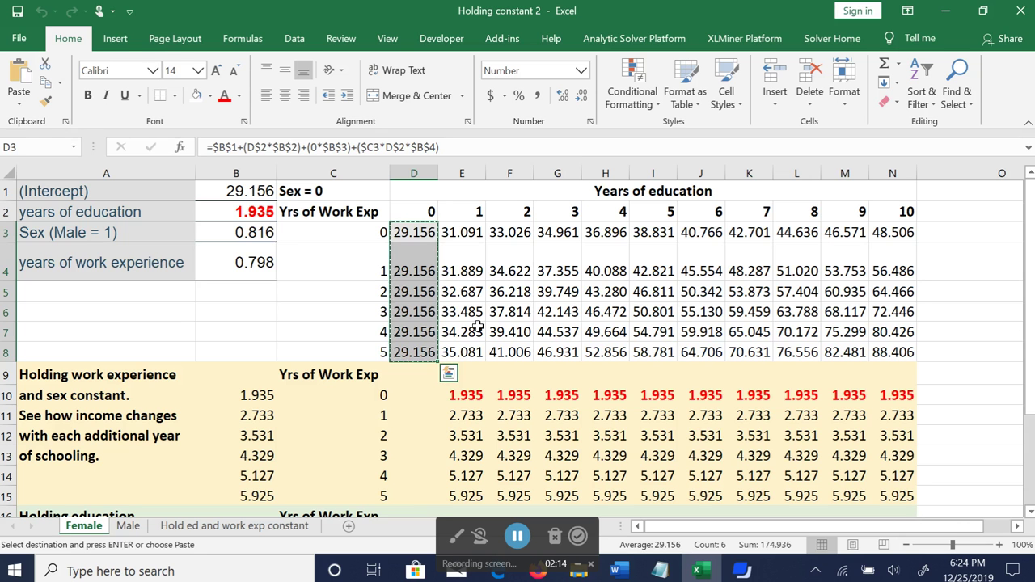
key(Right)
key(shift+Down)
key(shift+Down)
key(shift+Down)
key(shift+Down)
key(shift+Down)
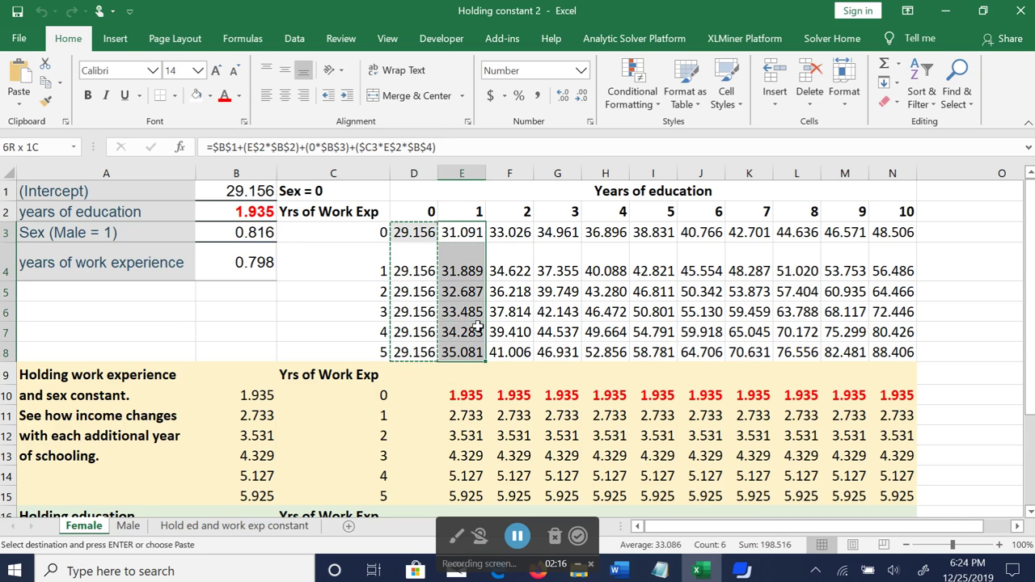
key(shift+Right)
key(shift+Right)
key(shift+Right)
key(shift+Right)
key(shift+Right)
key(shift+Right)
key(shift+Right)
key(shift+Right)
key(shift+Right)
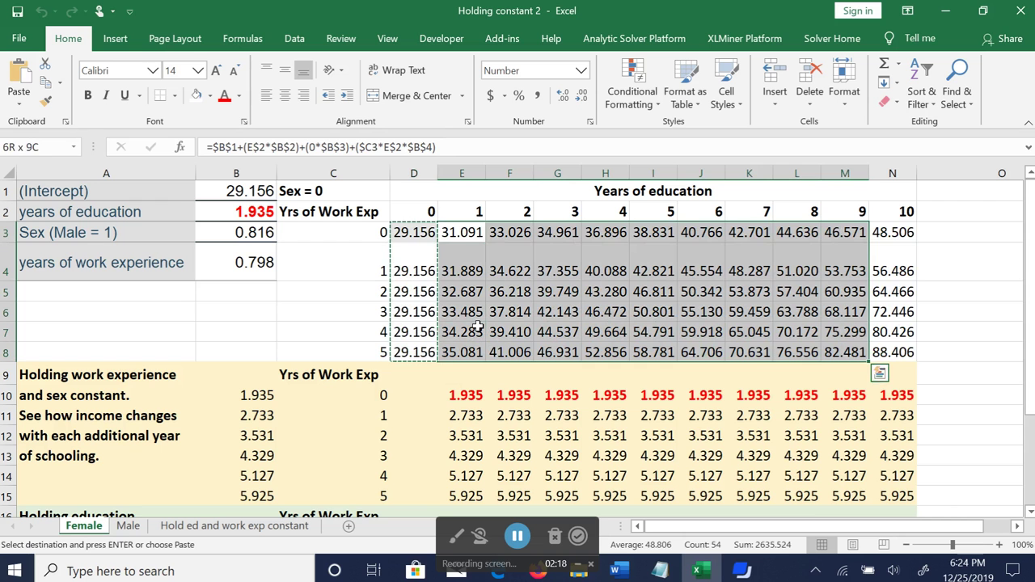
key(ctrl+v)
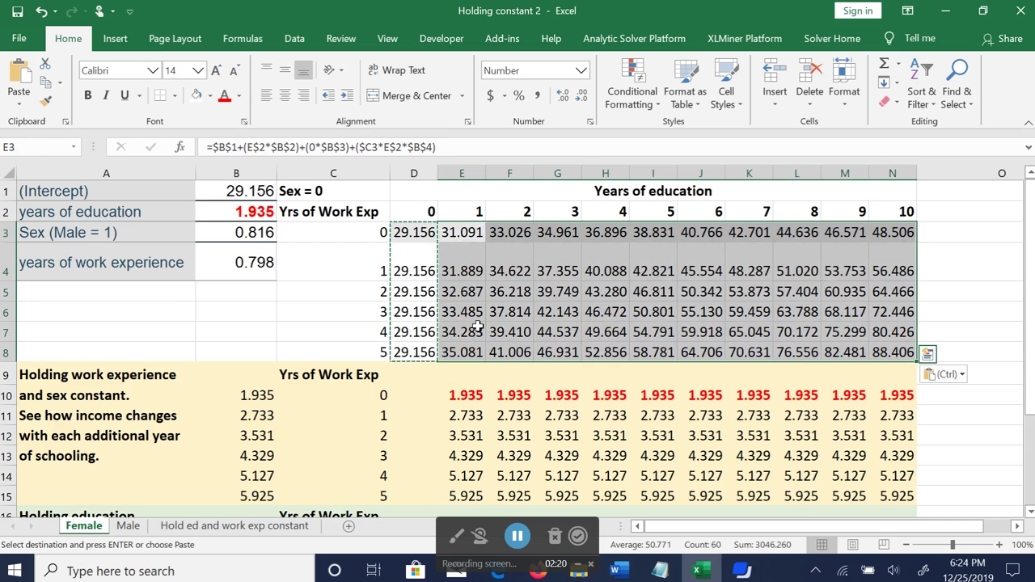
Check the pasted formula in E4 and undo the paste
click(479, 279)
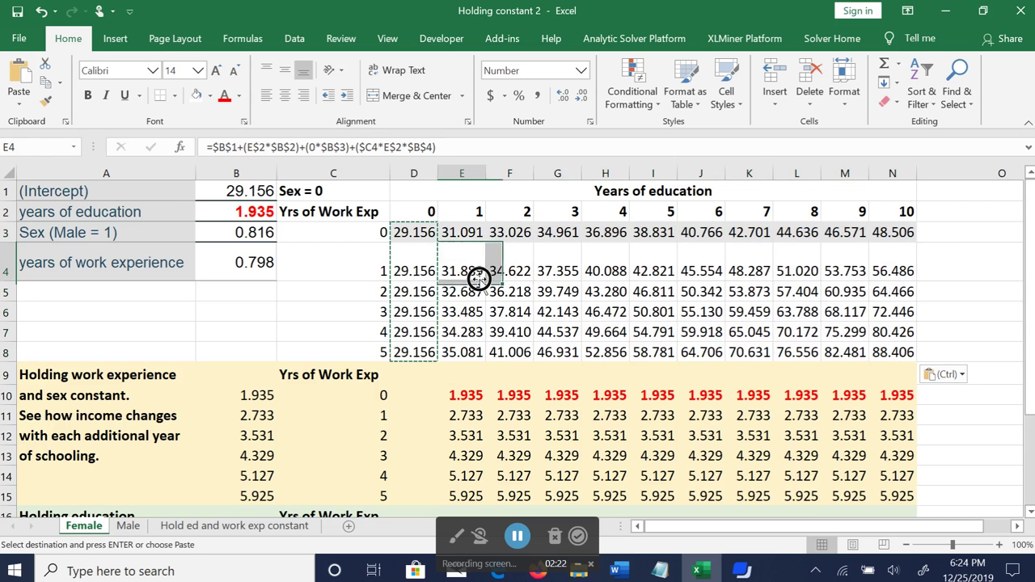
click(42, 12)
Examine the income table with sex held at 0, looking along rows 3 to 6 for each constant work-experience level
click(529, 272)
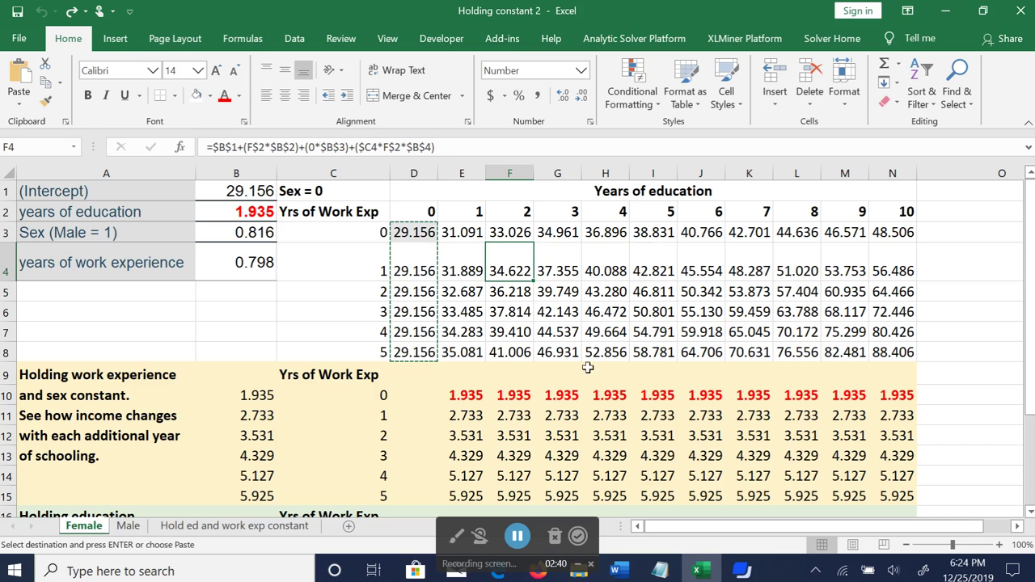
click(346, 196)
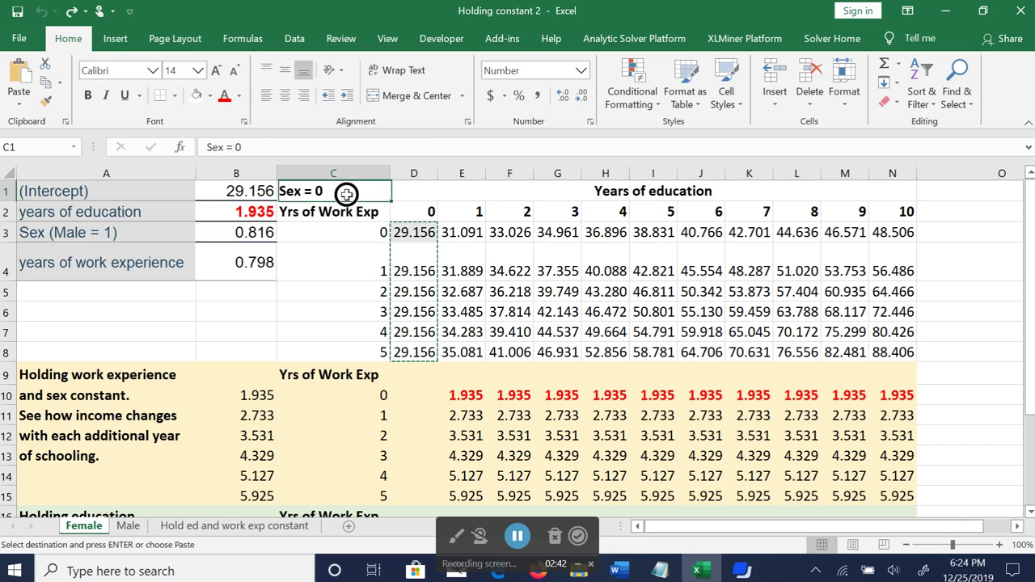
click(8, 396)
click(435, 272)
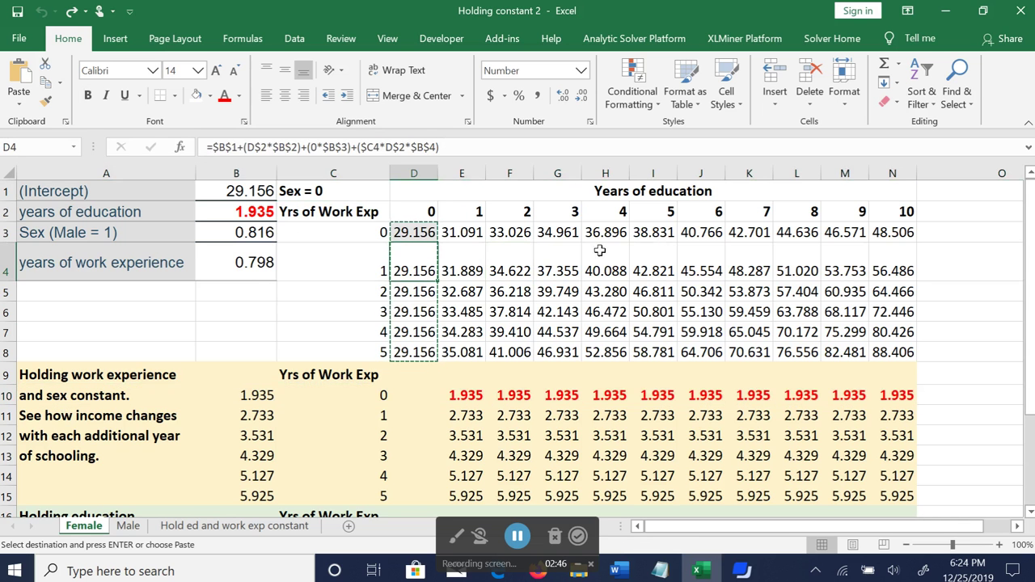
click(8, 232)
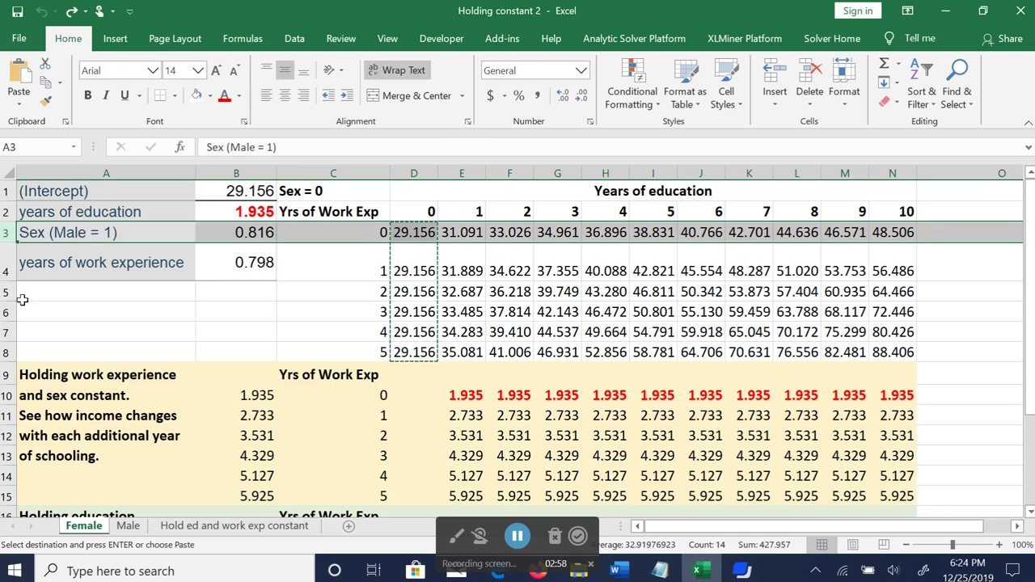
click(10, 271)
click(10, 291)
click(15, 311)
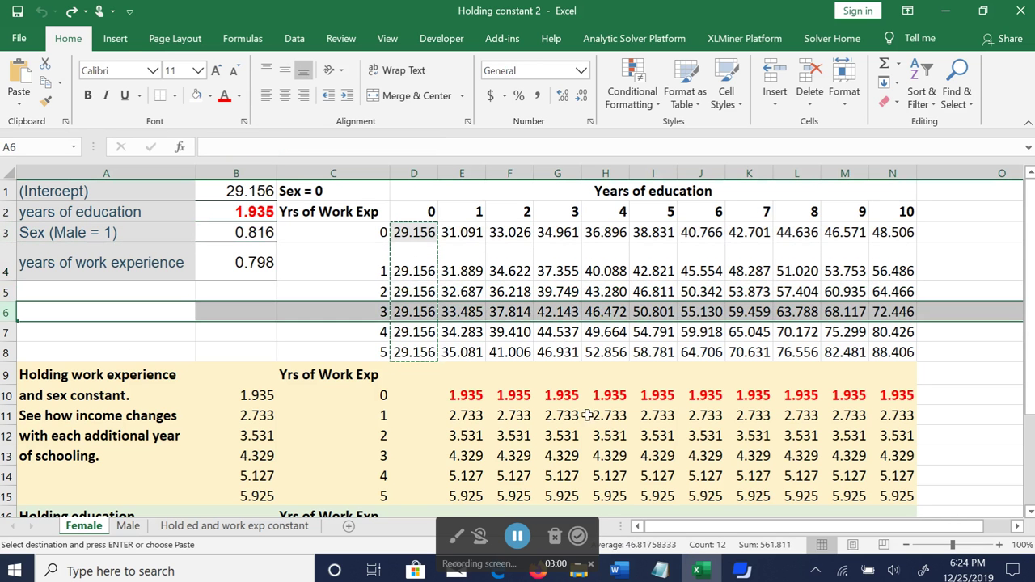
Inspect the year-to-year income difference formulas in E10:I10 for zero years of work experience
click(466, 395)
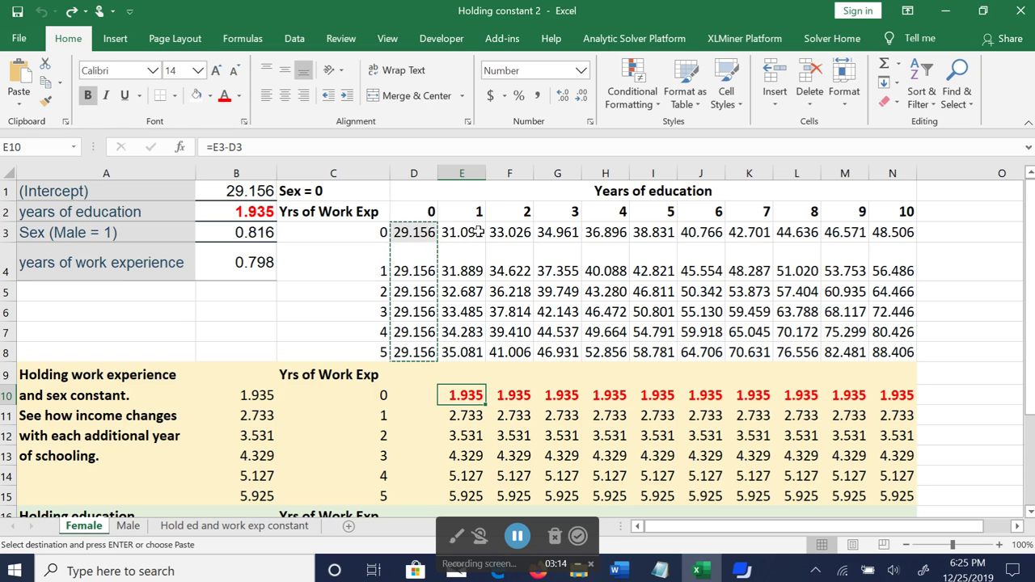
click(514, 393)
click(560, 393)
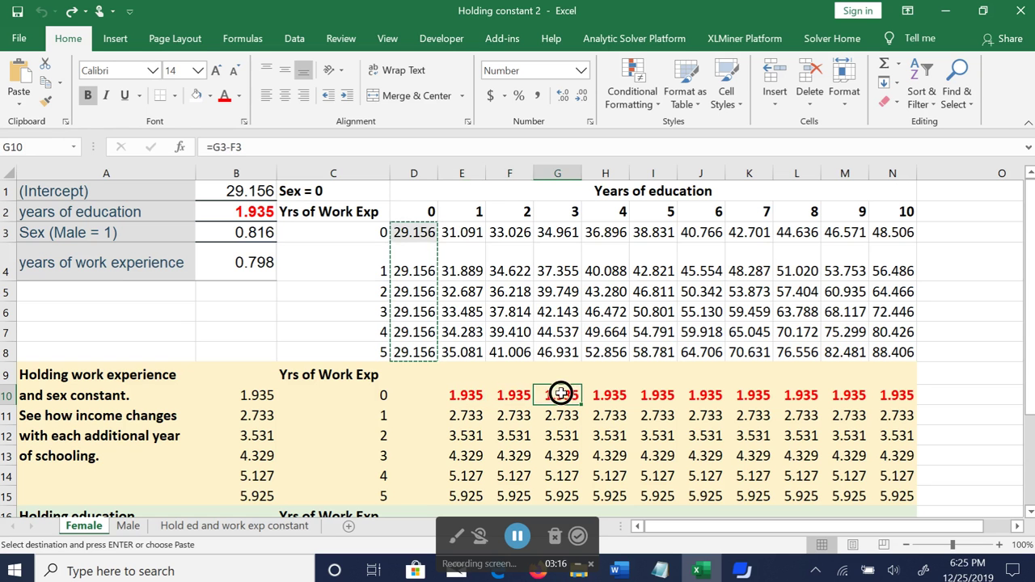
click(608, 394)
click(657, 393)
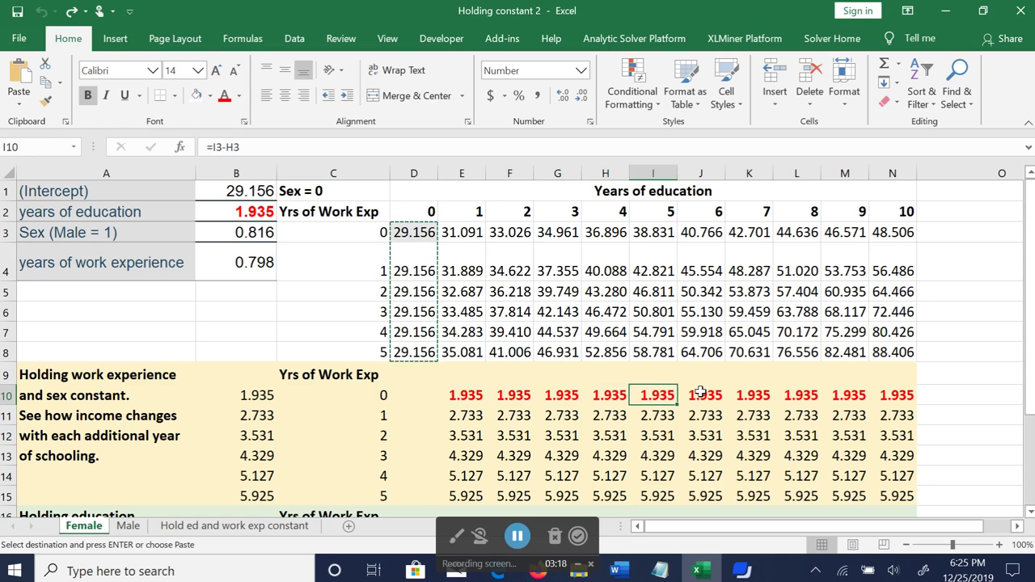
click(514, 394)
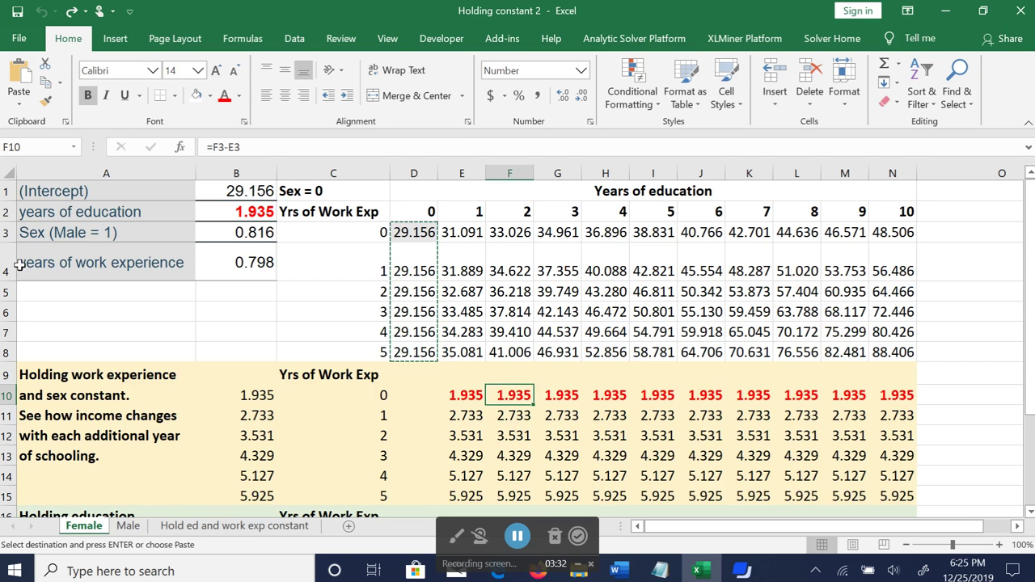
Inspect the income differences in E13:K13 for three years of work experience against row 6, and highlight row 10 for comparison
click(6, 312)
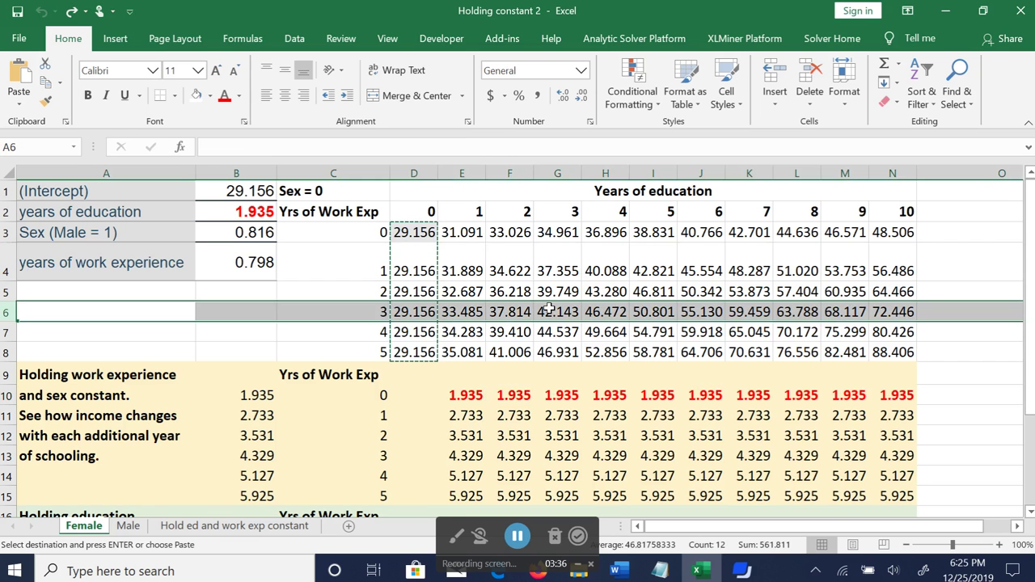
click(469, 458)
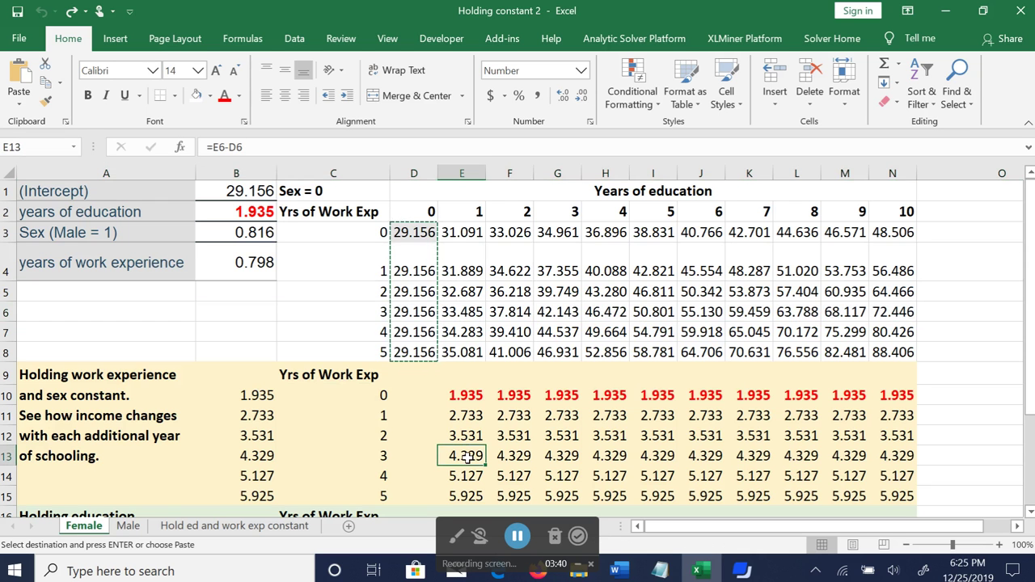
click(521, 458)
click(556, 458)
click(603, 456)
click(661, 456)
click(718, 454)
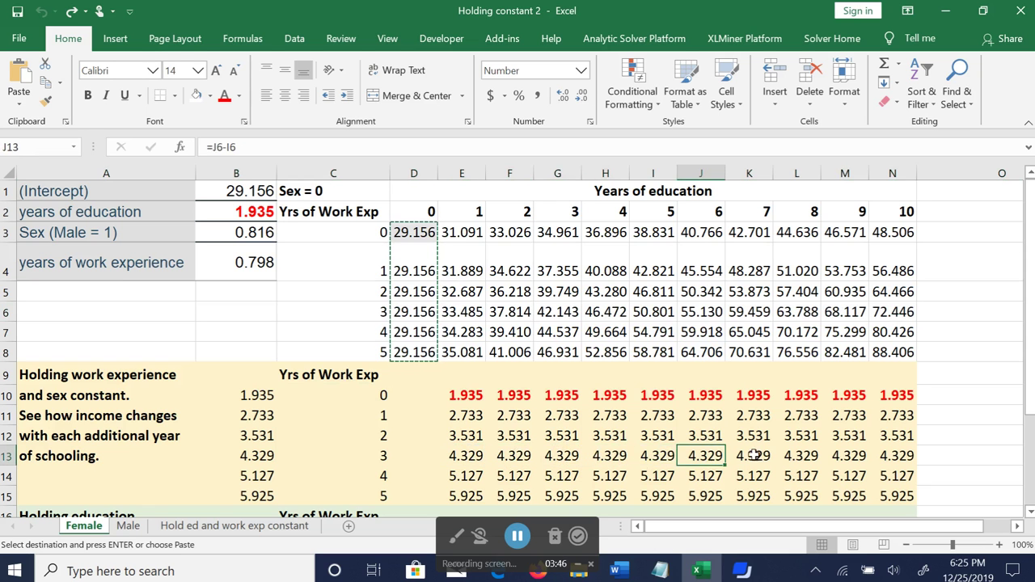
click(764, 455)
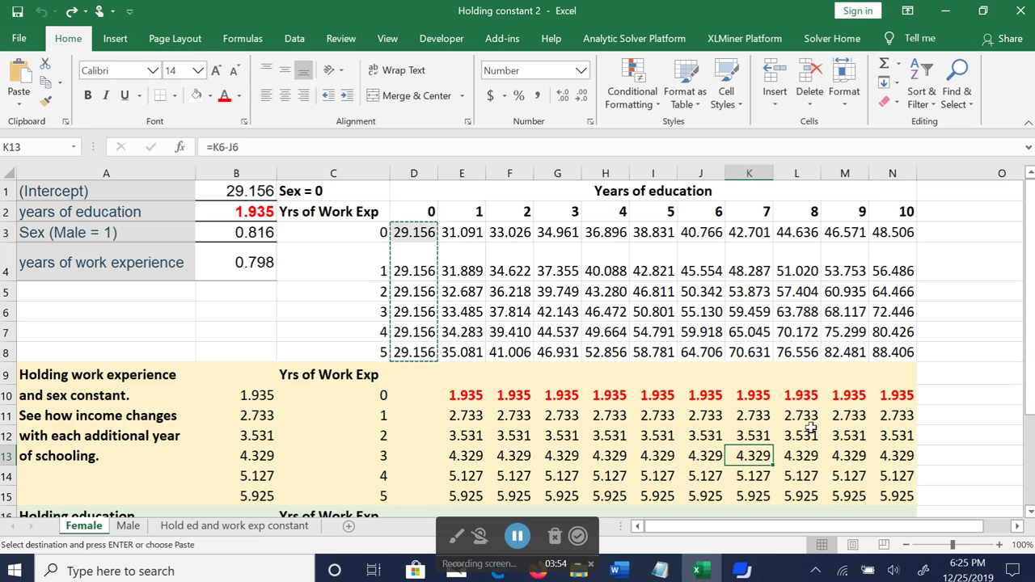
click(8, 395)
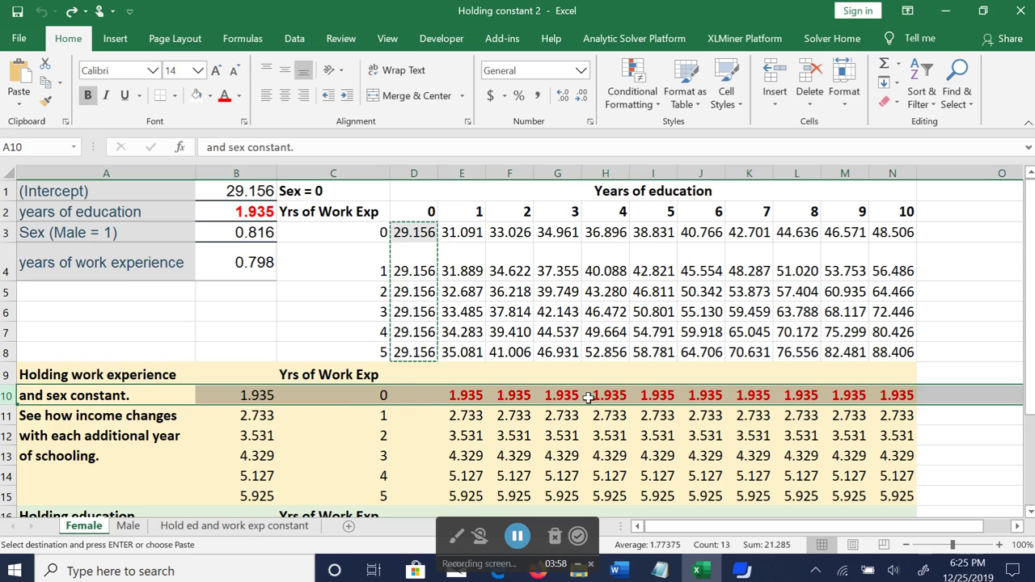
Examine the predicted incomes in D3:H3 with sex held at 0, and compare them with the income differences in row 10
click(335, 191)
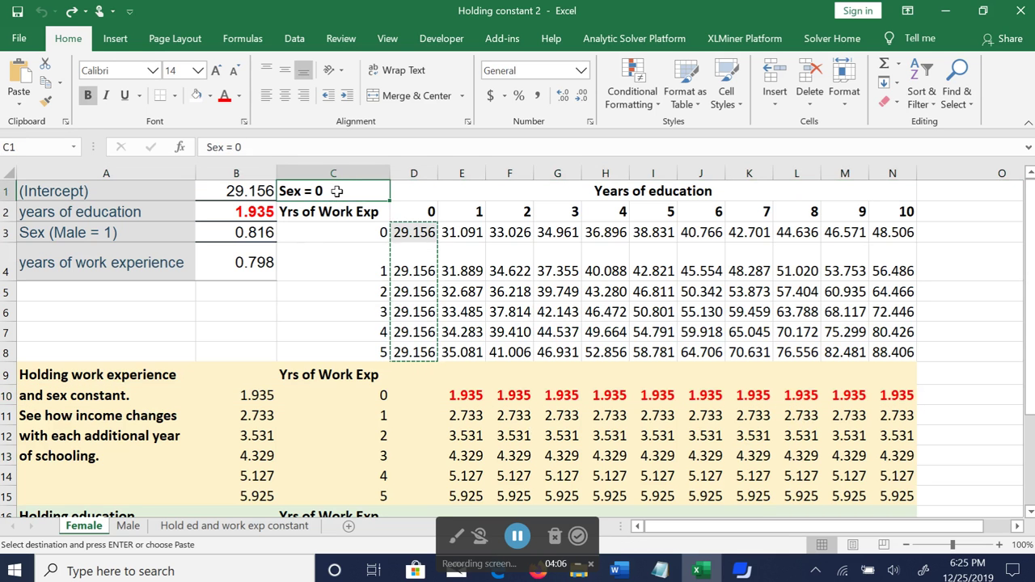
click(8, 396)
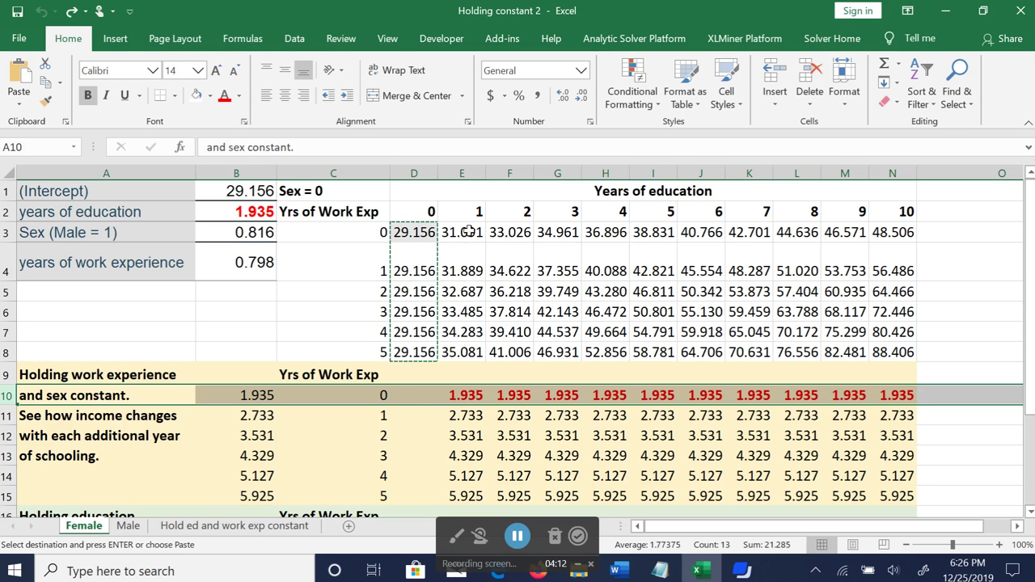
click(407, 232)
click(466, 232)
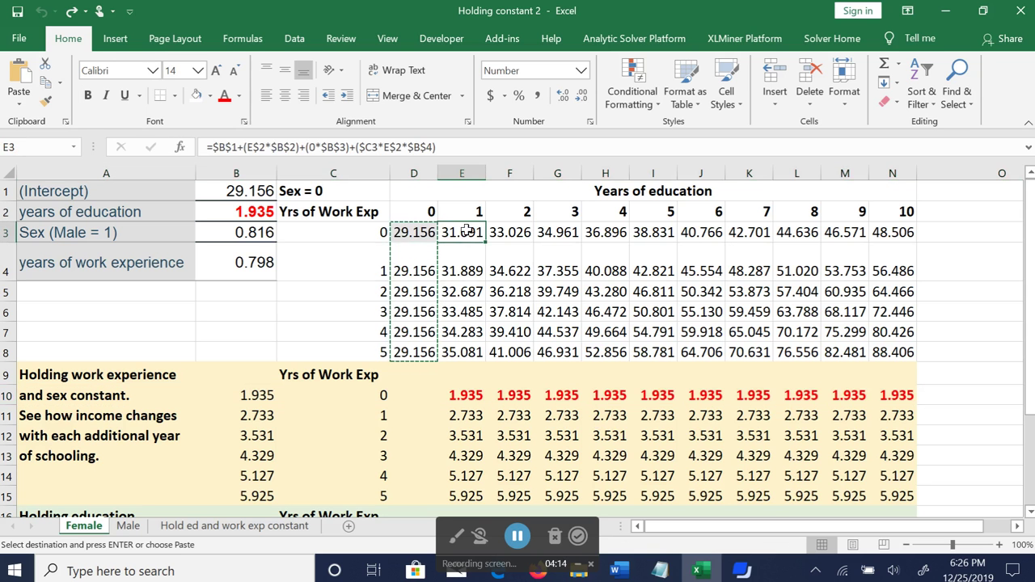
click(524, 232)
click(552, 232)
click(607, 233)
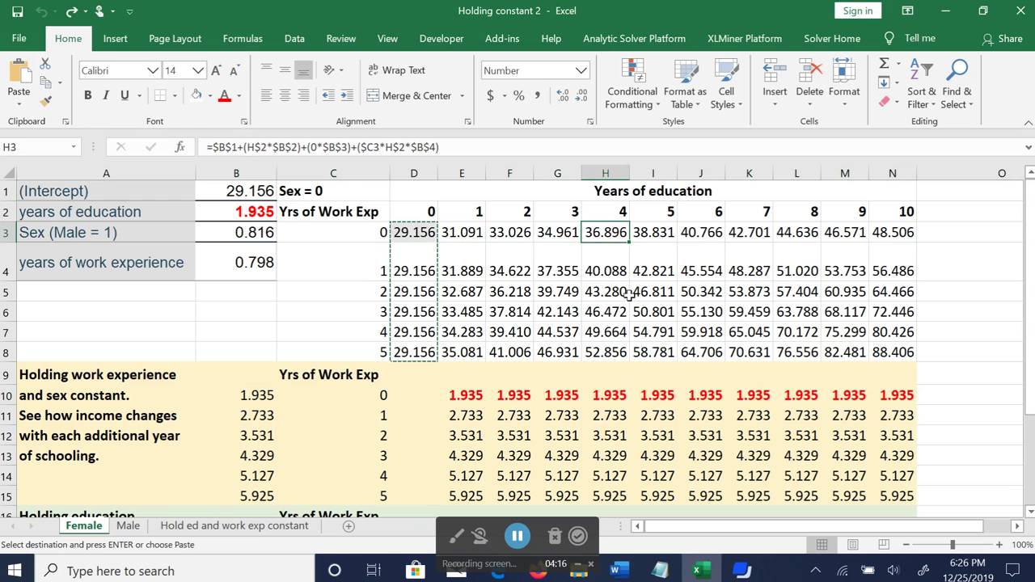
click(463, 395)
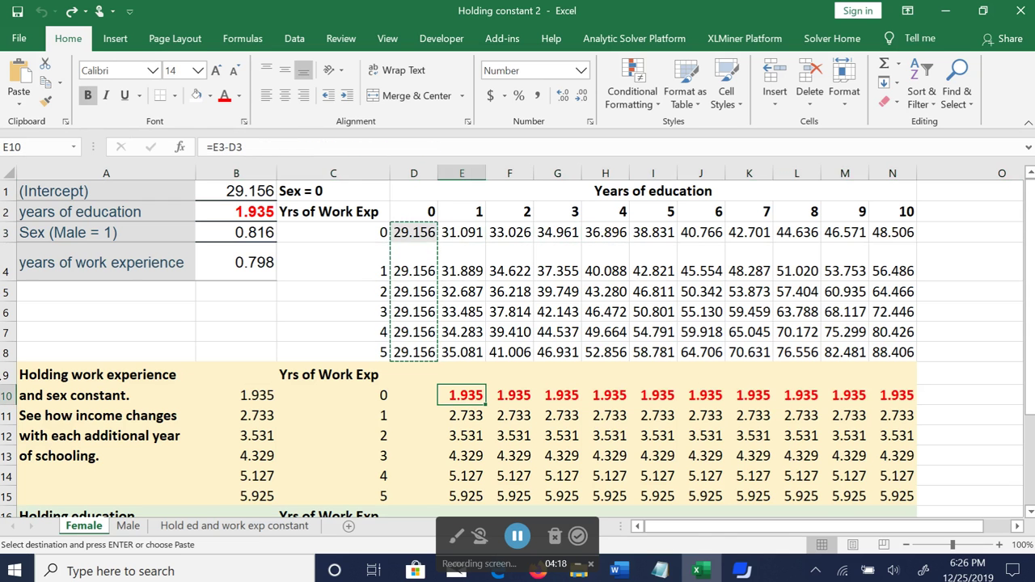
click(7, 395)
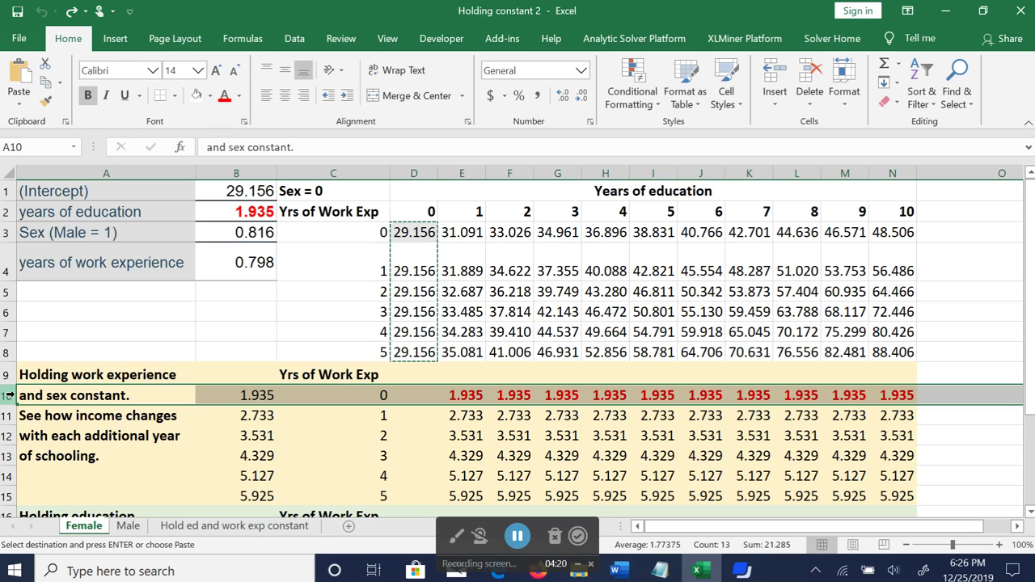
Relate the education coefficient in B2 to the row 10 differences, with work experience and sex held at 0
click(332, 197)
click(117, 377)
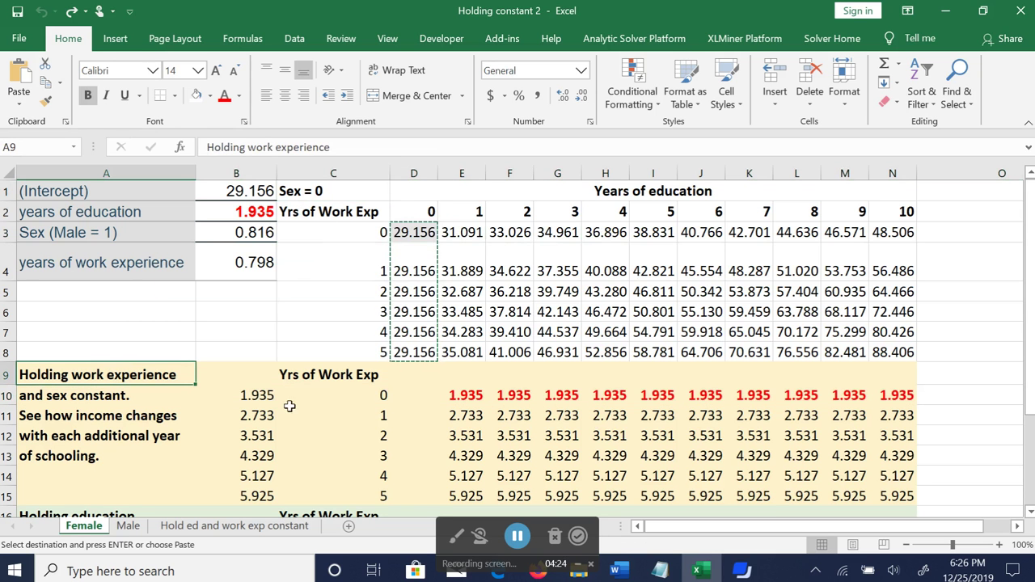
click(7, 395)
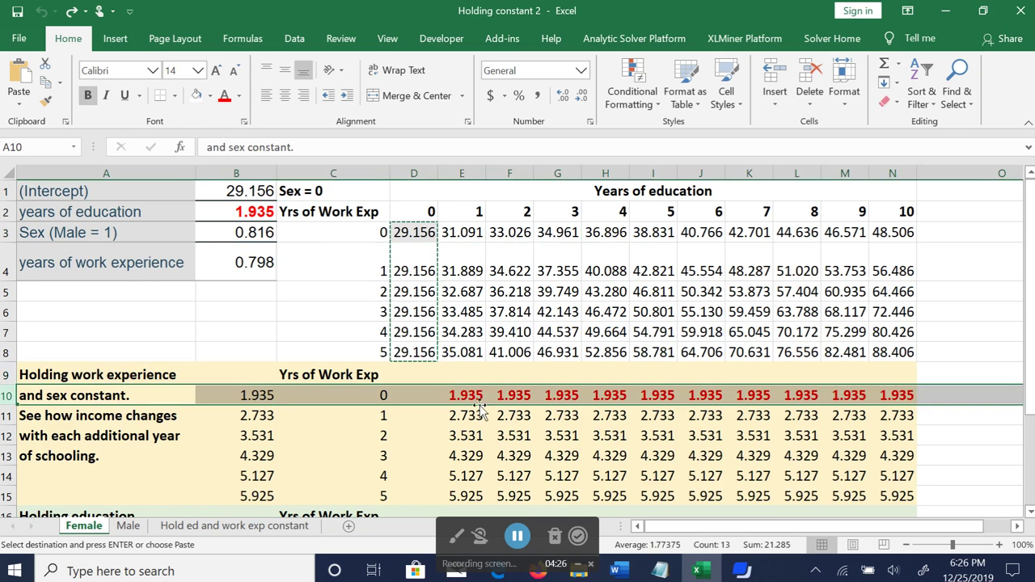
click(466, 398)
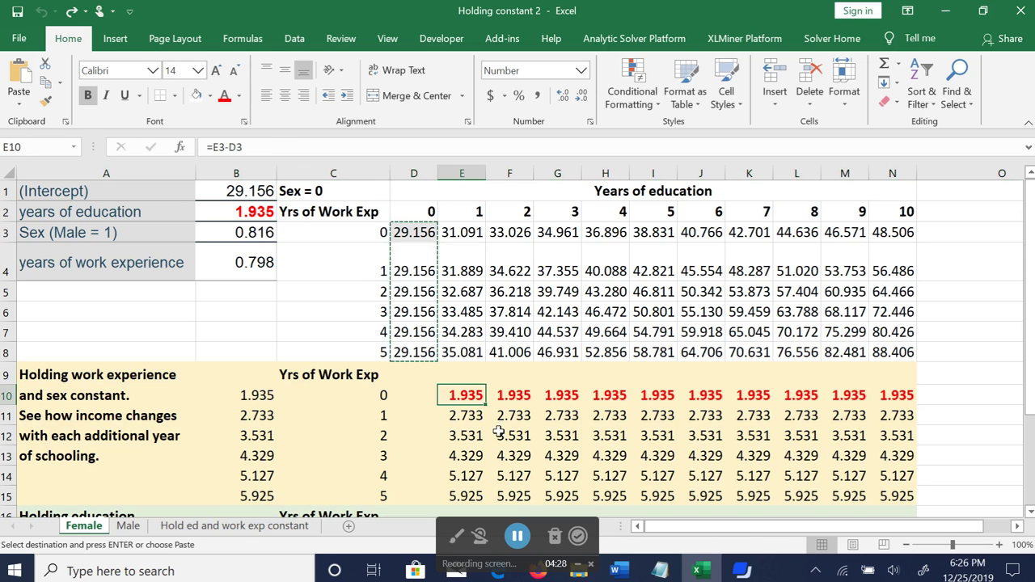
click(249, 211)
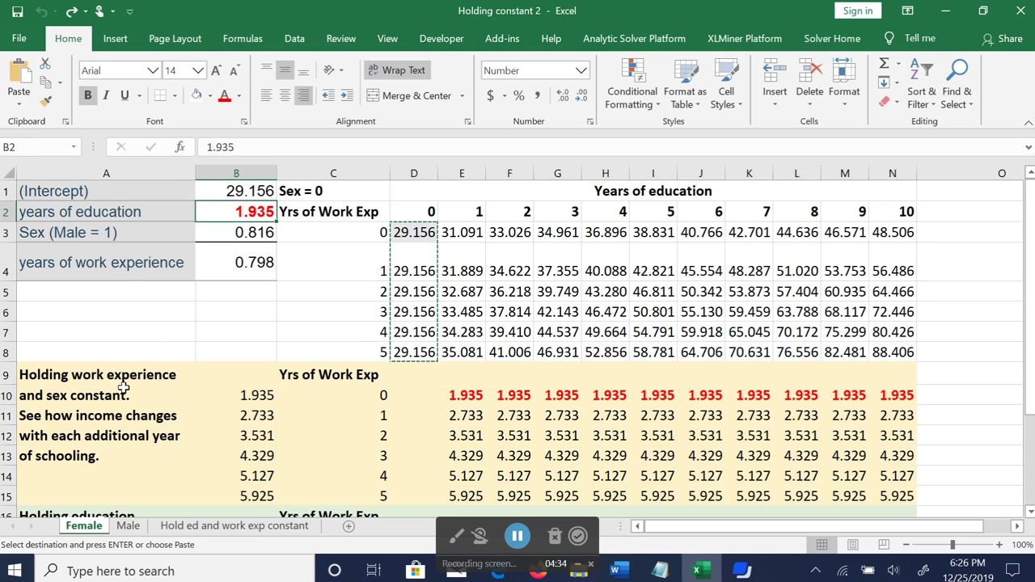
click(9, 395)
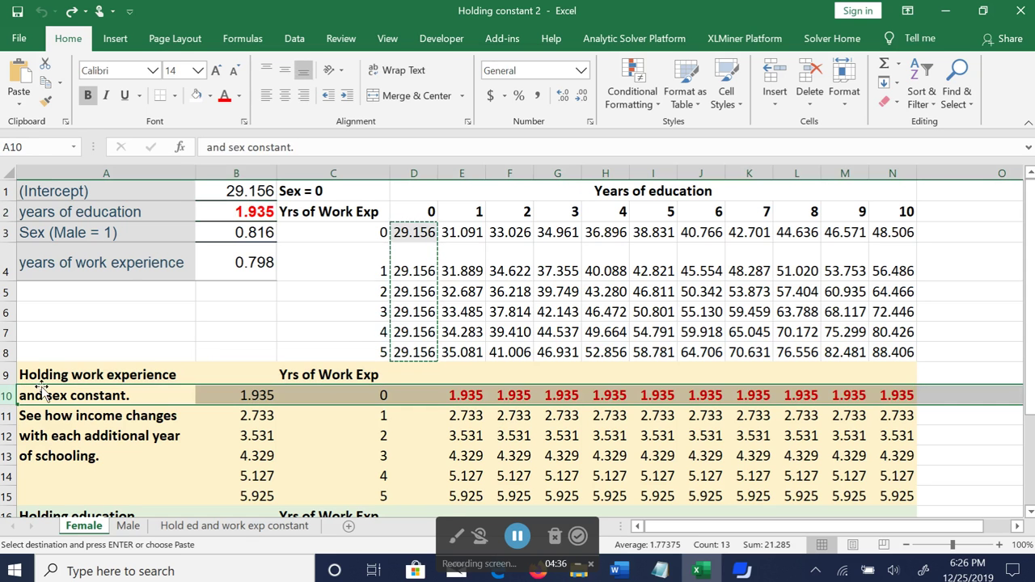
click(339, 189)
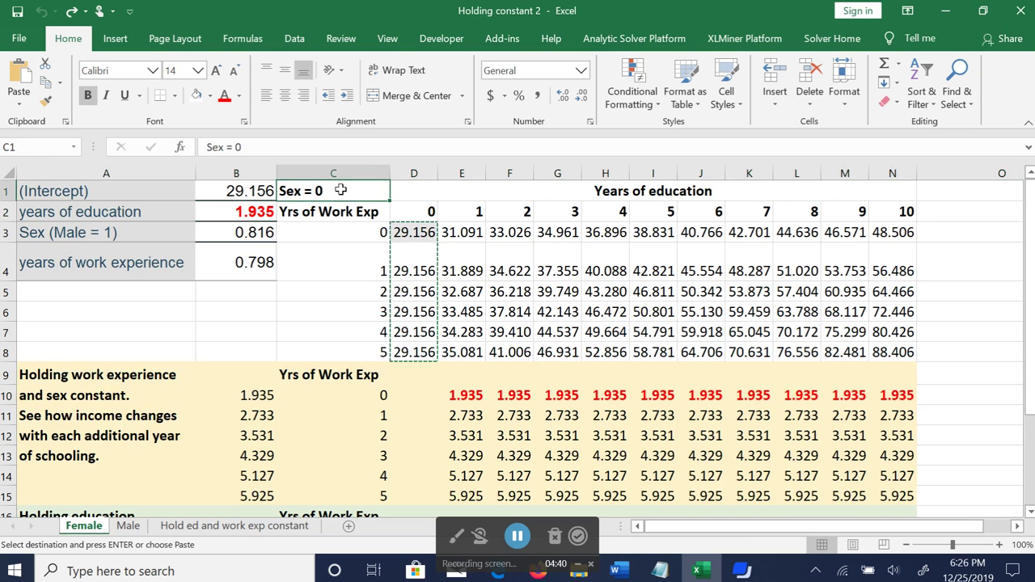
click(8, 395)
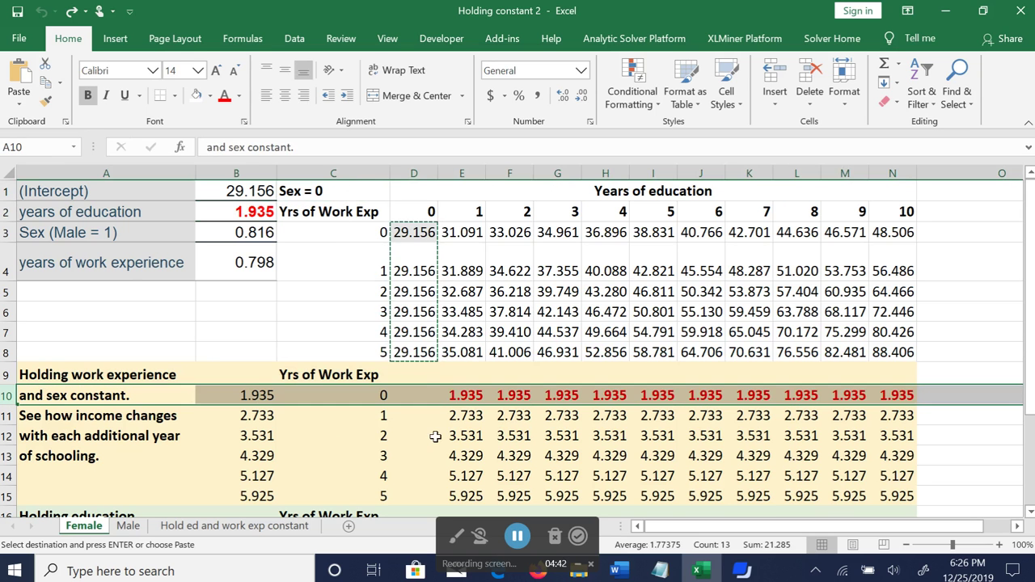
Check the row 11 effect in B11 by calculating =B2+B4 in B6, and clear the trial cell
click(7, 416)
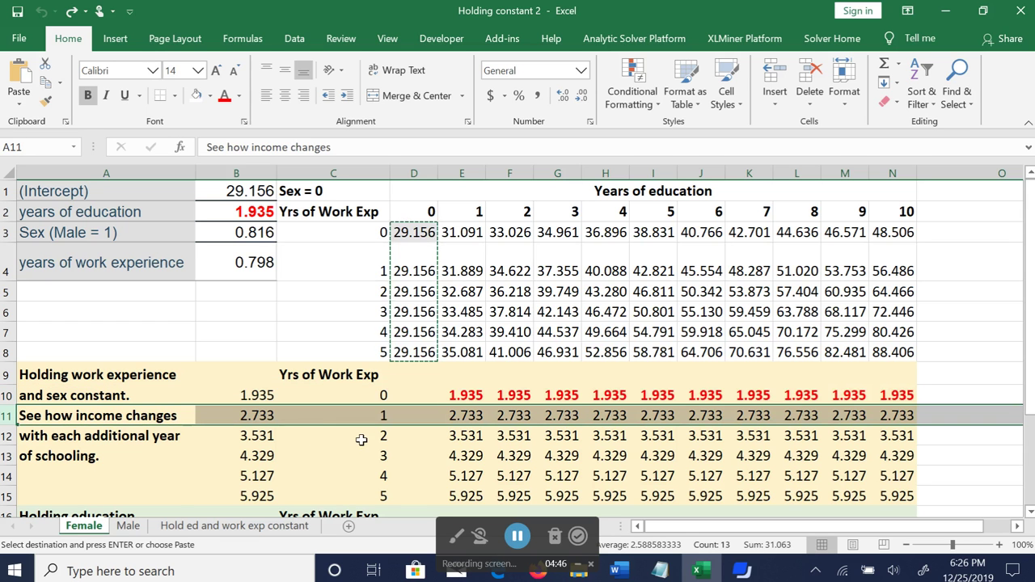
click(257, 416)
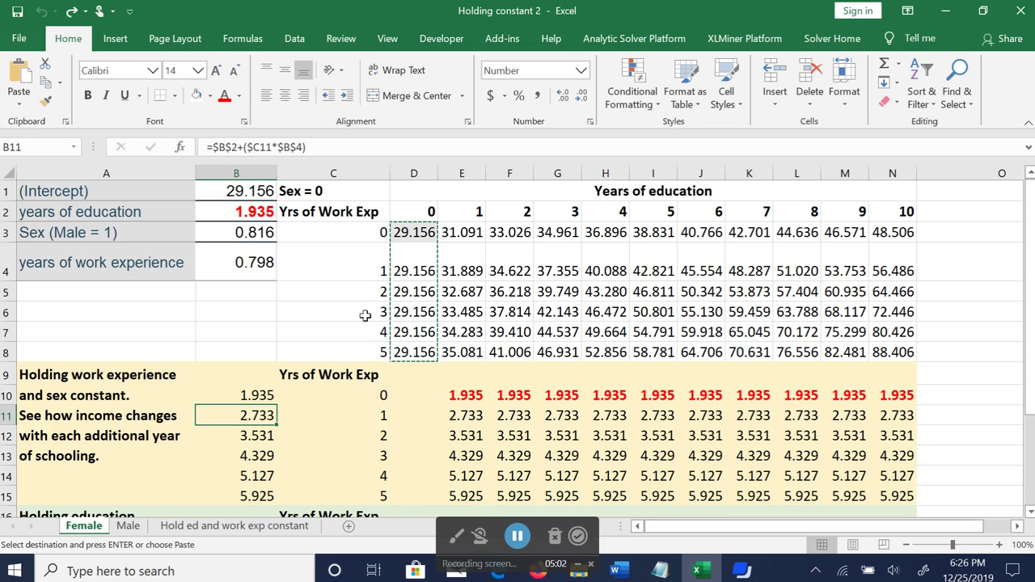
click(266, 310)
text(=)
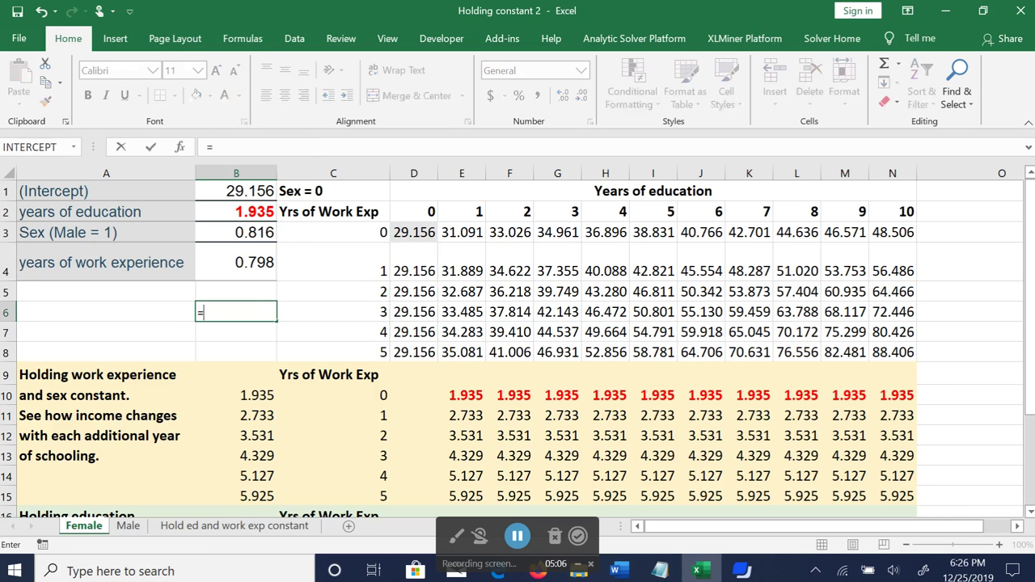
click(263, 210)
text(+)
click(252, 262)
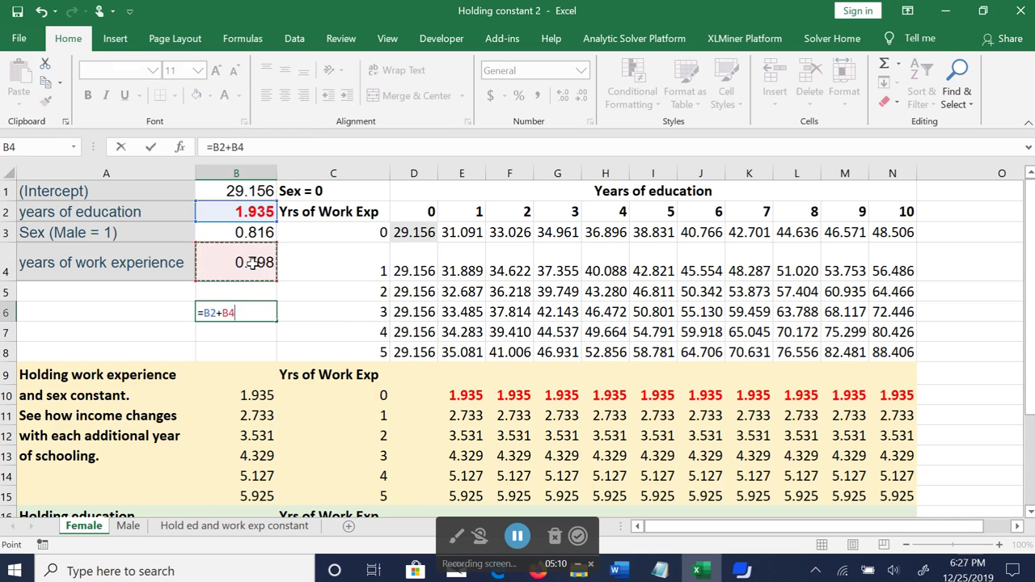
key(Return)
key(Up)
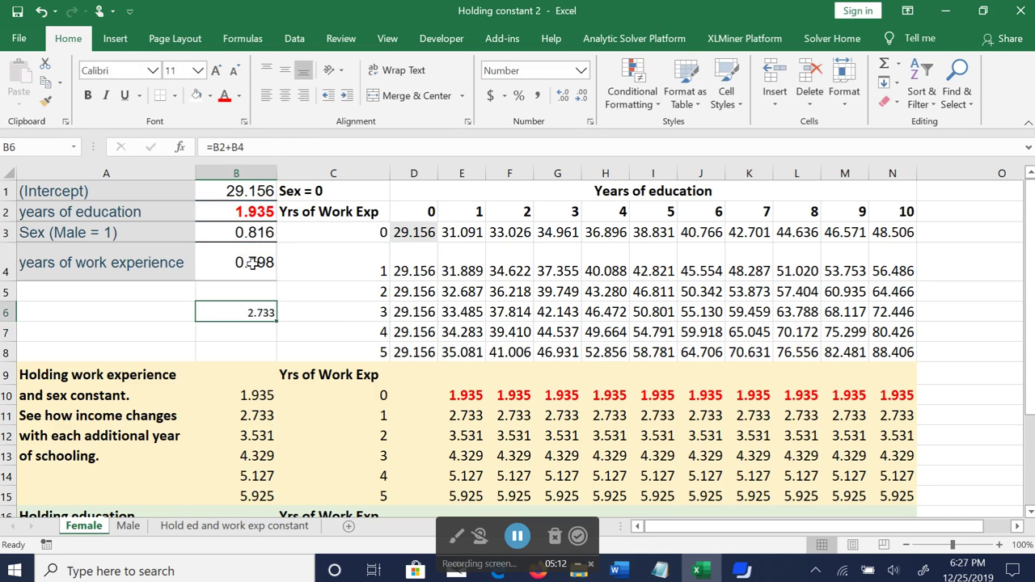
key(Delete)
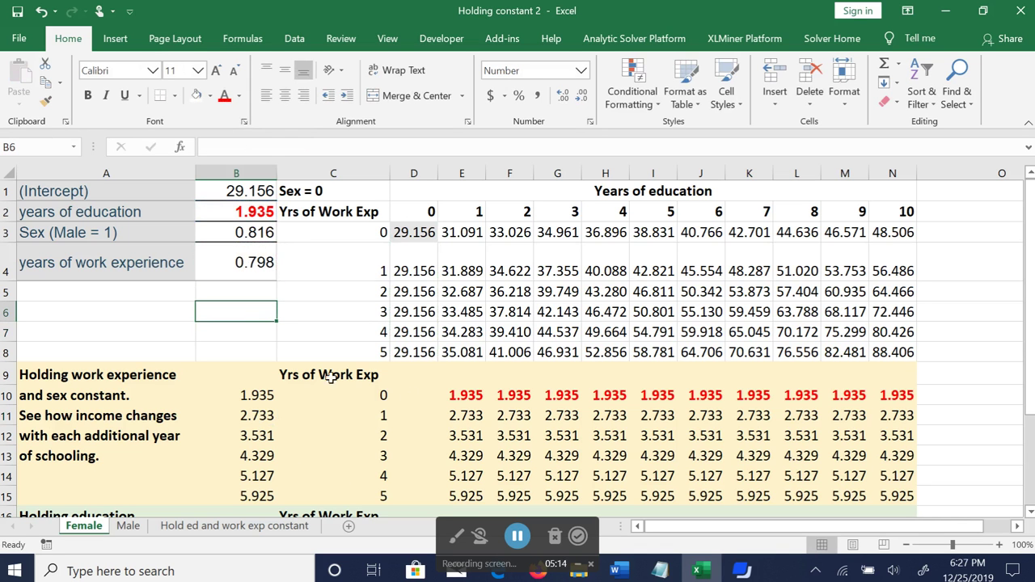
Inspect the income difference formulas in E12:G12 for two years of work experience, and highlight all differences in E10:N15
click(5, 435)
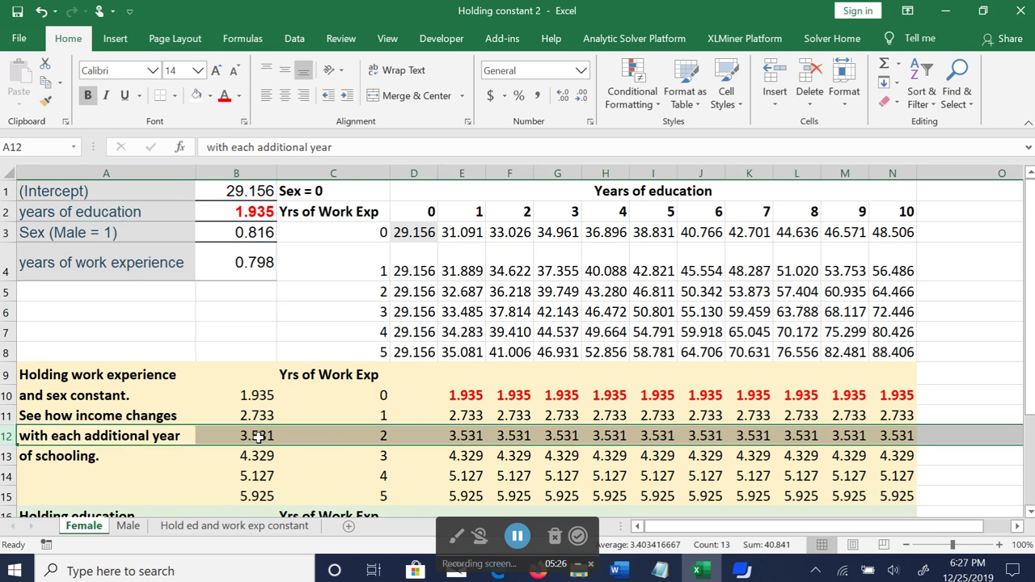
click(457, 436)
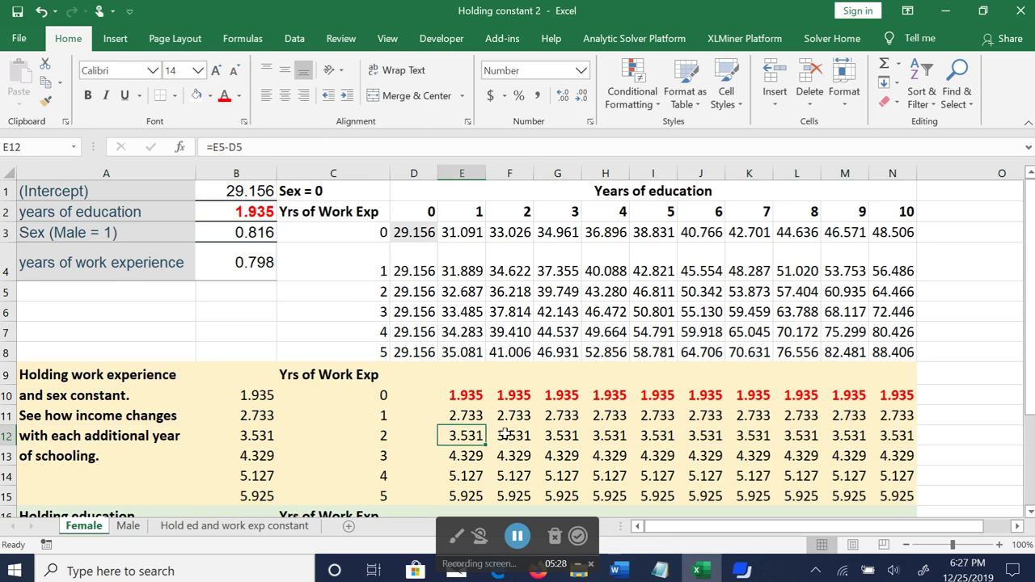
click(511, 437)
click(562, 436)
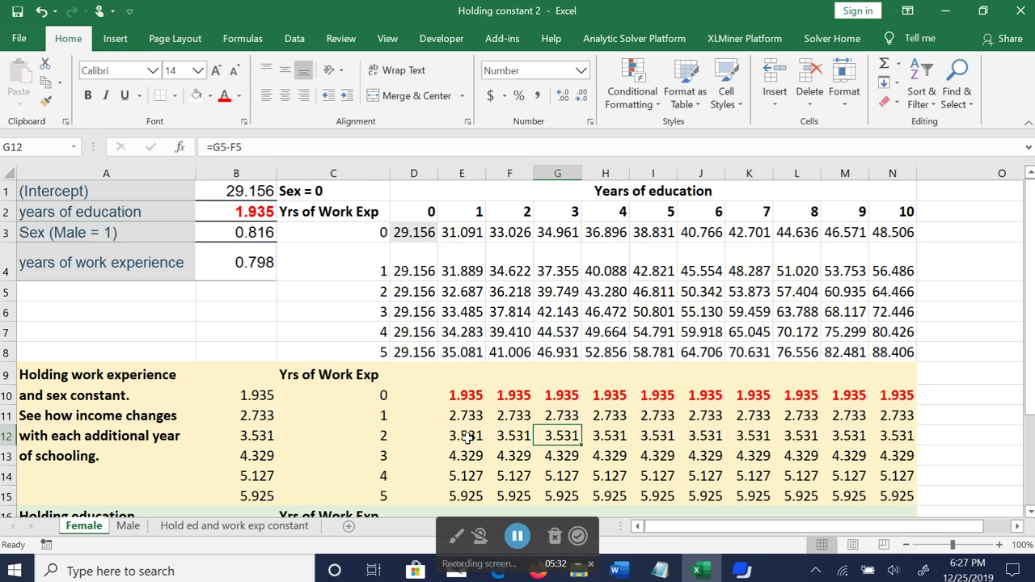
drag(461, 395, 882, 492)
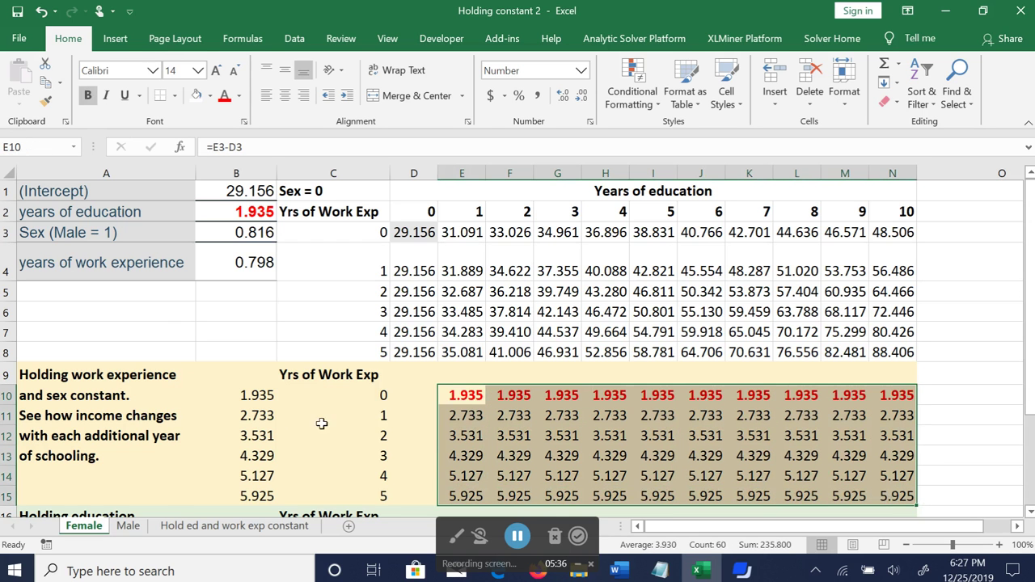
Trace the B12 formula to its work-experience value in C12 and coefficient in B4, and compare it with the differences in E10:N15
click(264, 437)
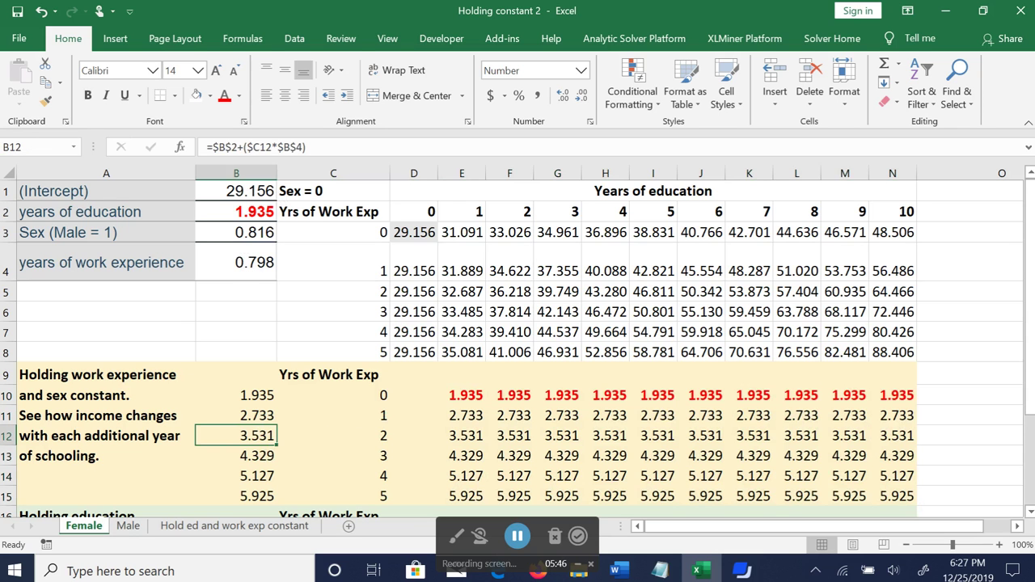
click(368, 435)
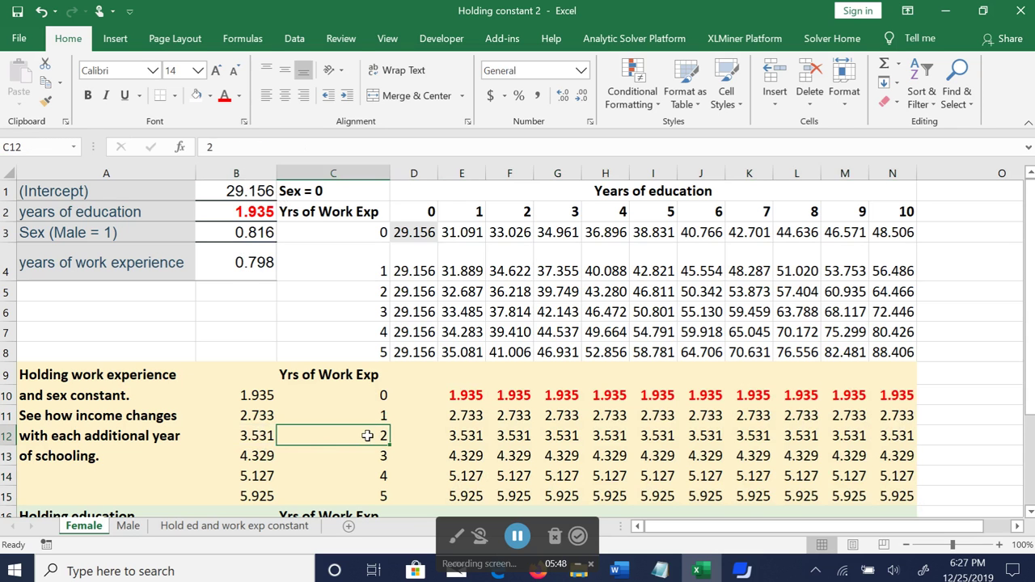
click(246, 434)
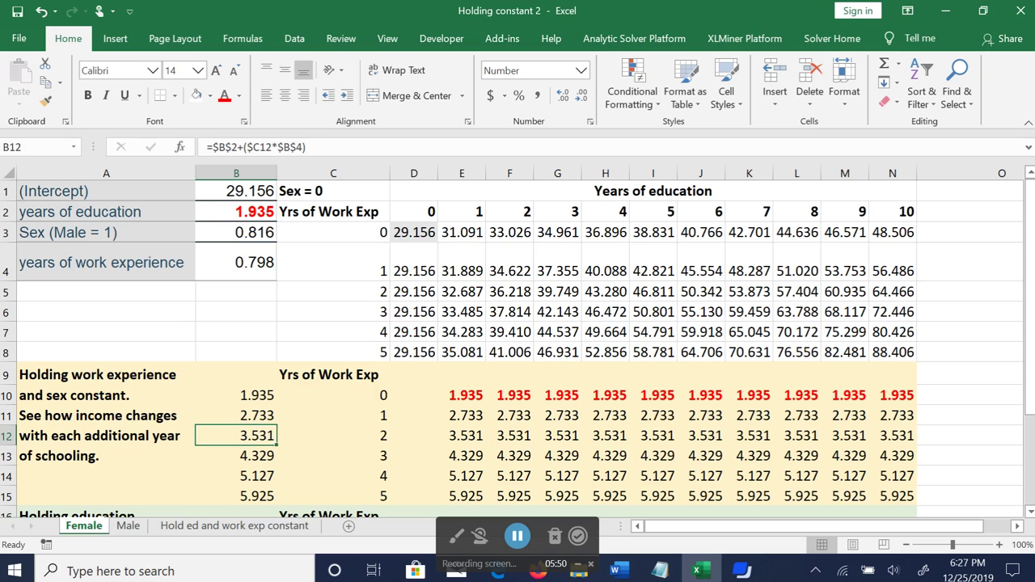
click(242, 267)
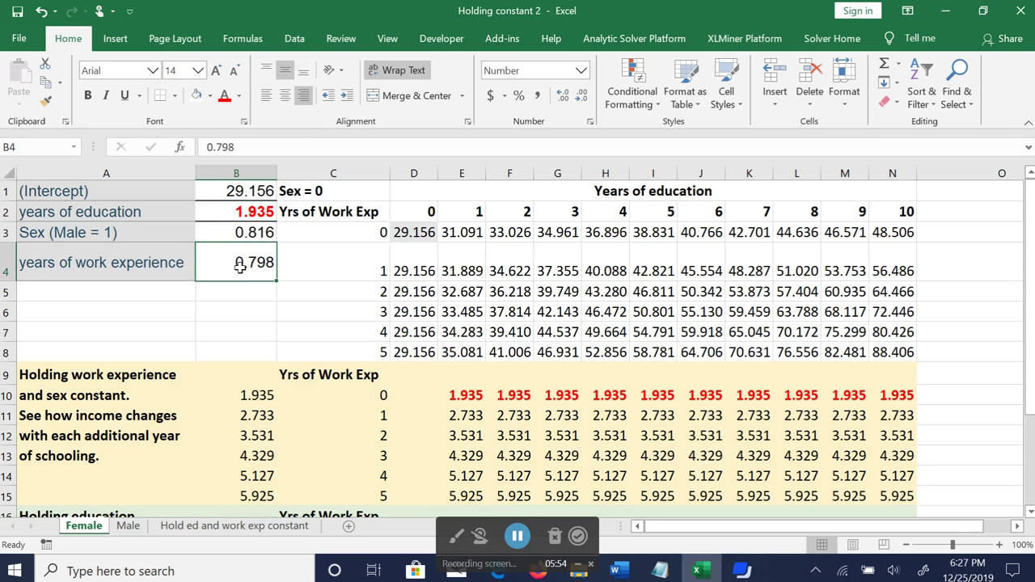
click(258, 437)
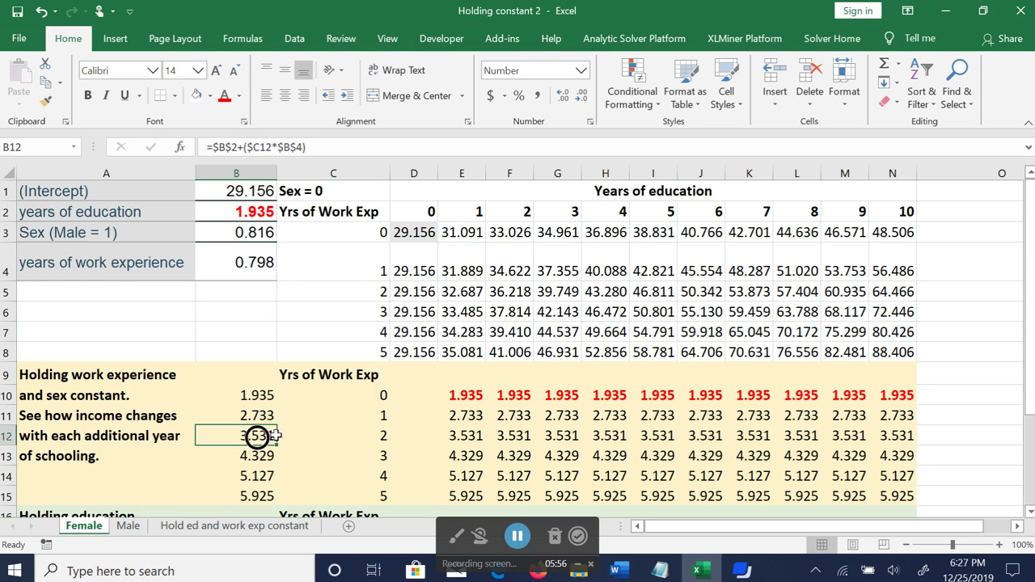
click(469, 435)
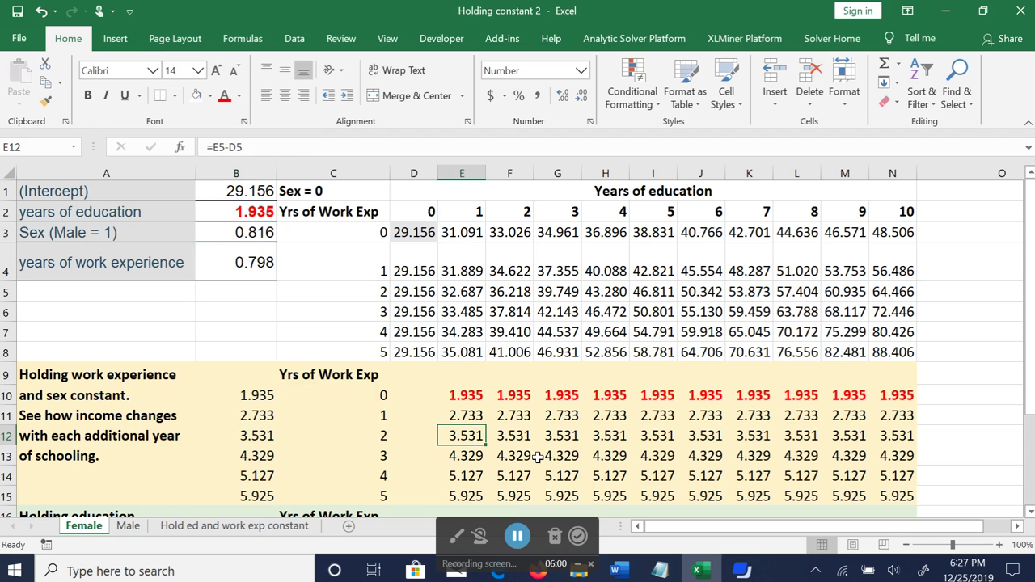
drag(467, 394, 887, 491)
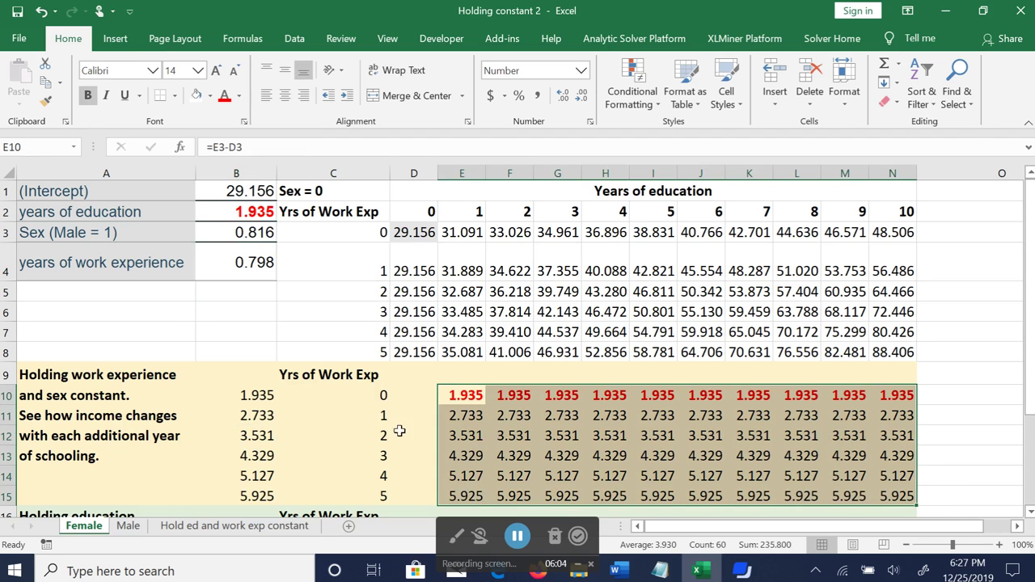
Inspect the education effect formulas in B13 and B14 and the difference formula in F10
click(258, 456)
click(257, 477)
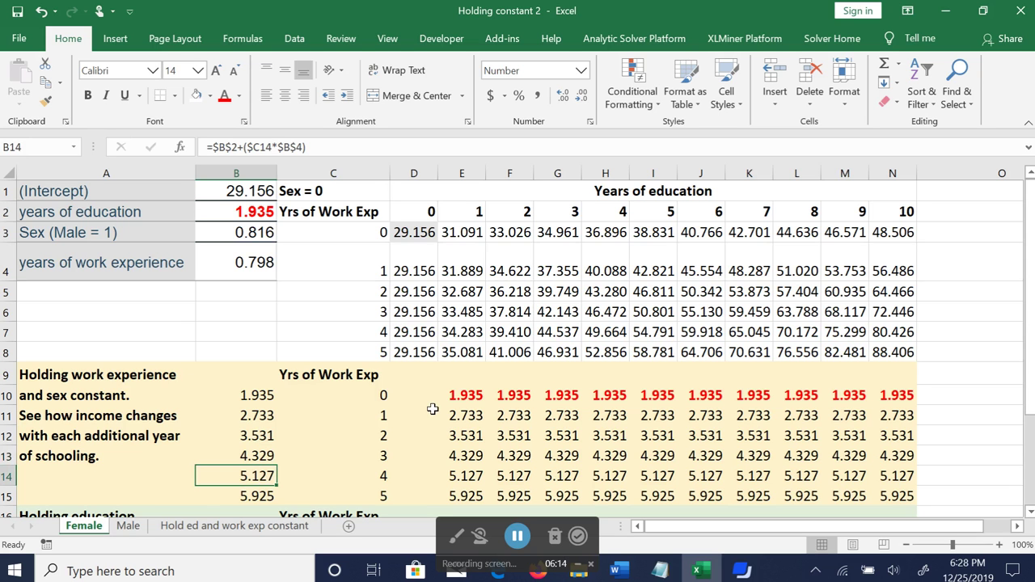
click(488, 397)
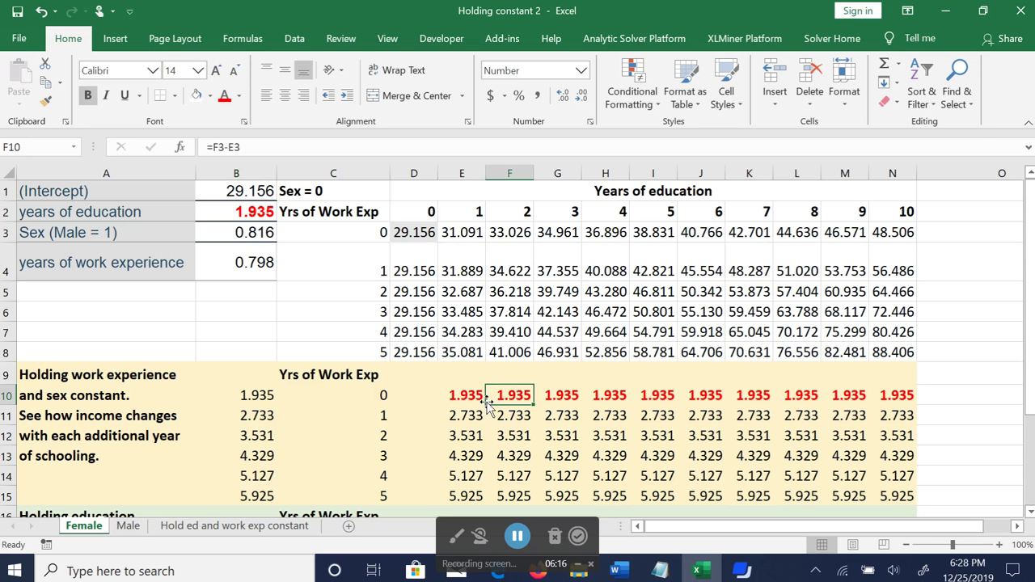
Look at the section holding education and sex constant in rows 16 to 21, and check the Sex = 0 label in C1
scroll(489, 402, down, 3)
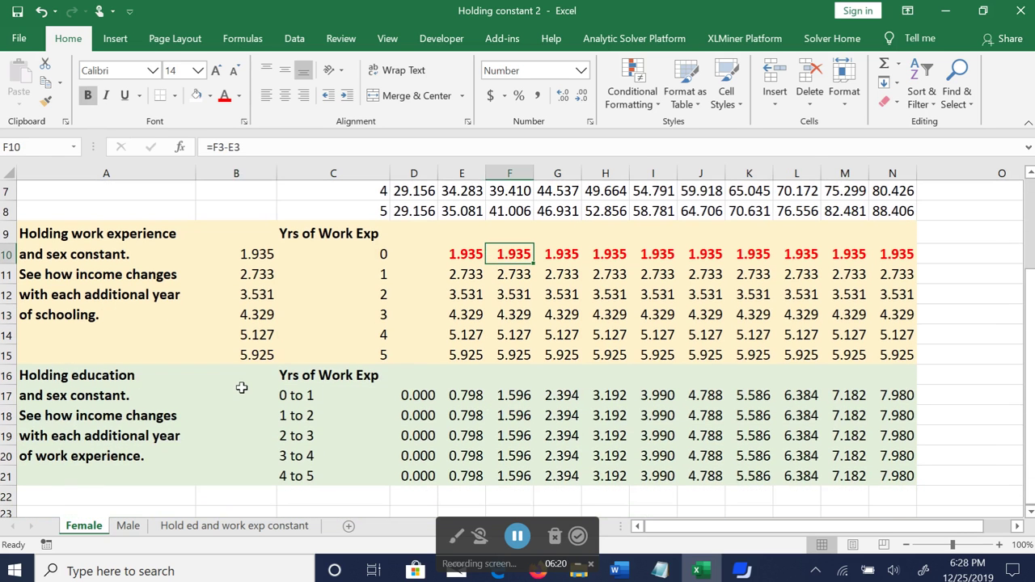
click(101, 397)
scroll(232, 399, up, 2)
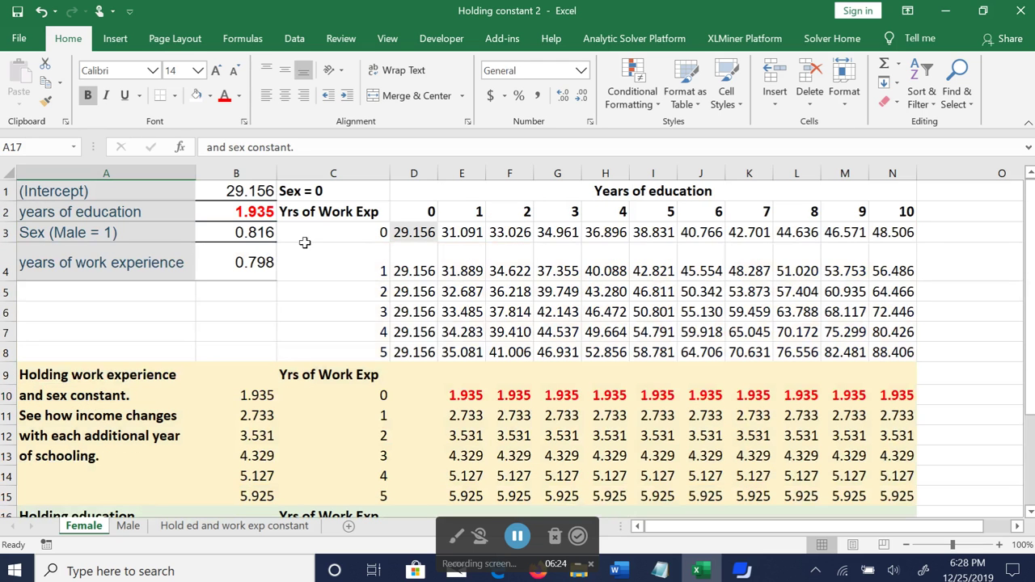
click(340, 191)
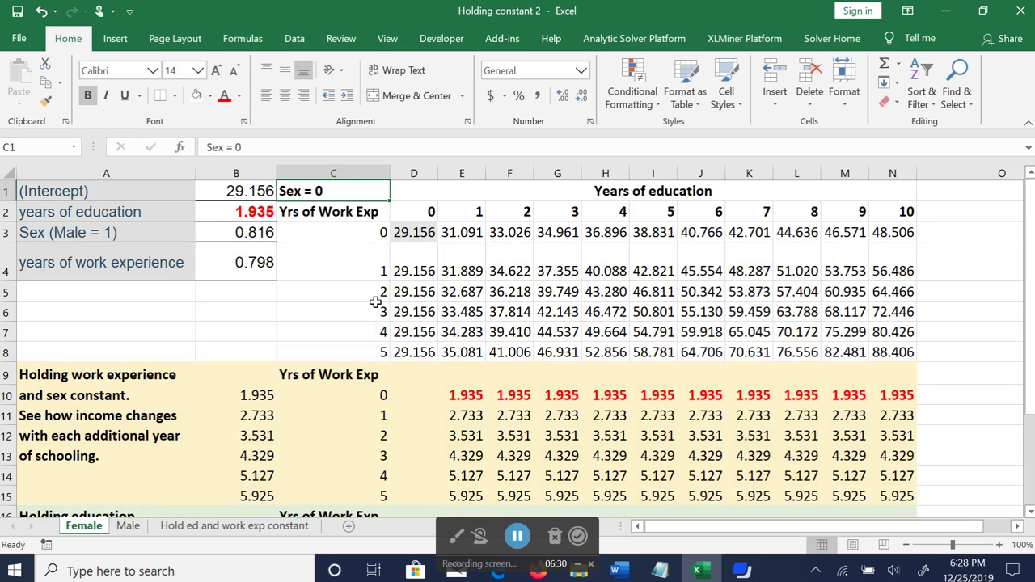
Look at the section holding education and sex constant from A16, and highlight column D for zero years of education
scroll(376, 303, down, 1)
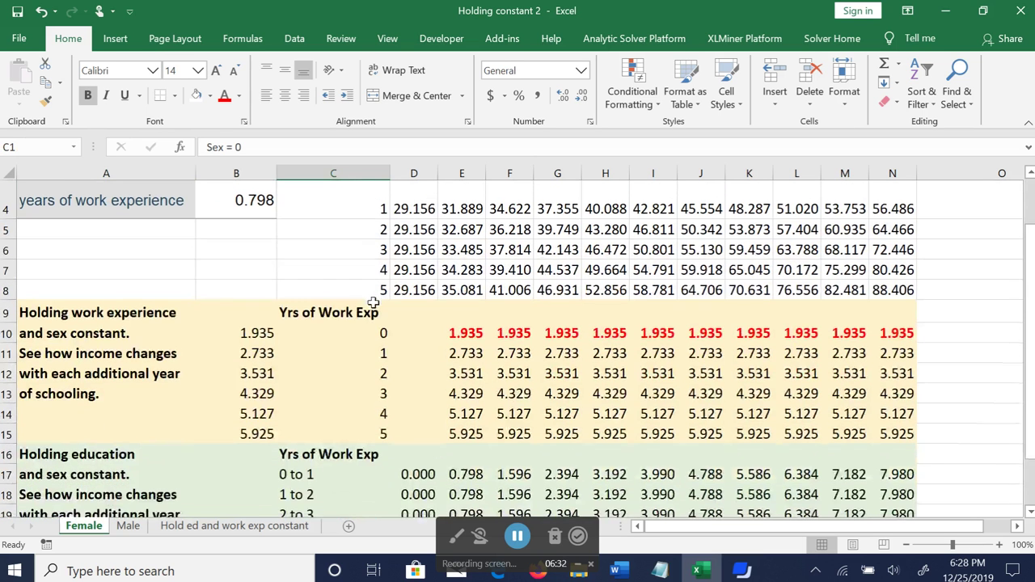
click(109, 458)
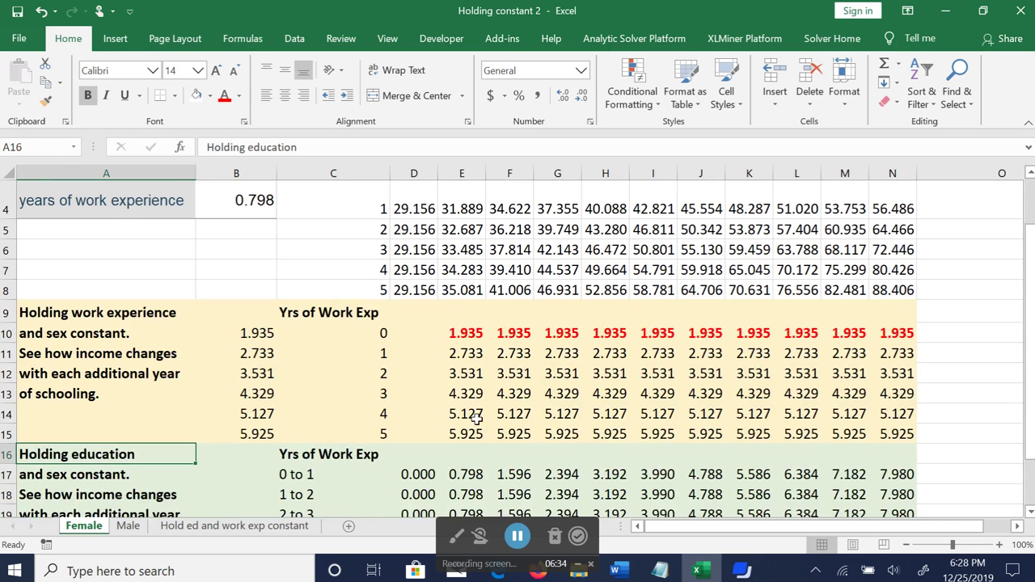
scroll(477, 418, up, 1)
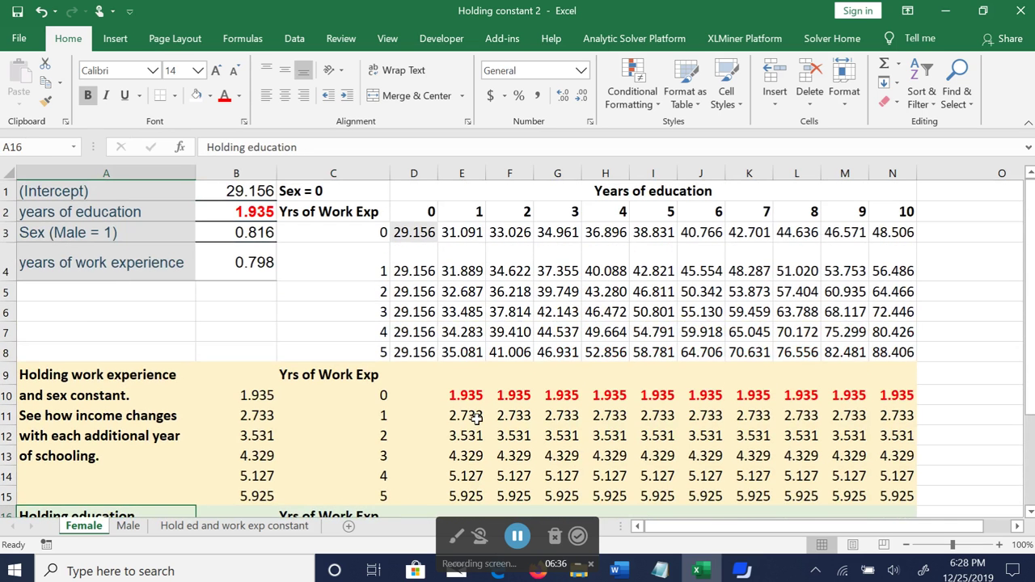
scroll(477, 418, down, 2)
scroll(477, 418, up, 2)
click(414, 168)
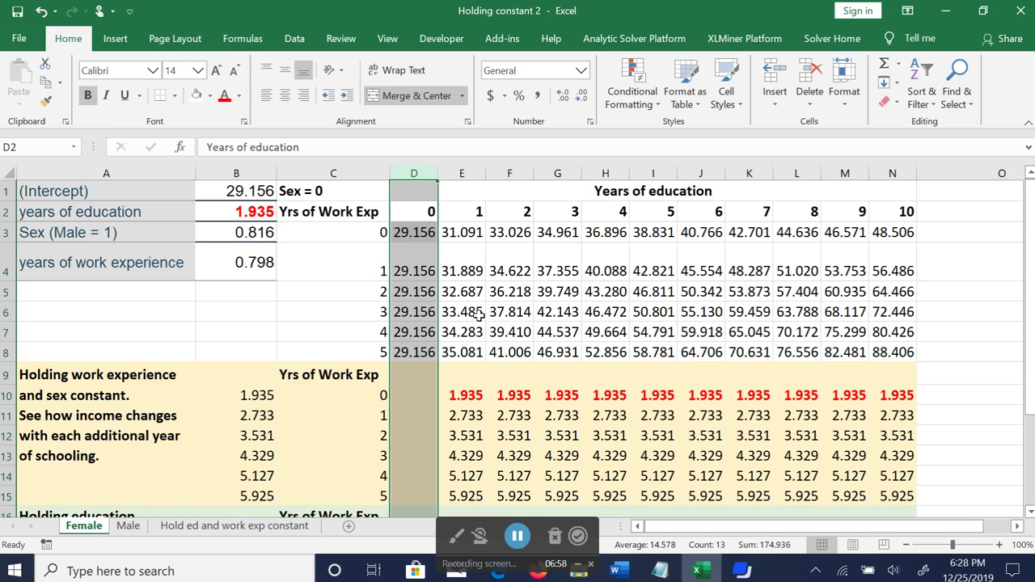
scroll(477, 318, down, 1)
scroll(477, 318, down, 1)
scroll(477, 318, up, 2)
Inspect the predicted income formulas in D3:D6 for zero years of education, and look at the differences in D17:D21
click(490, 308)
click(412, 232)
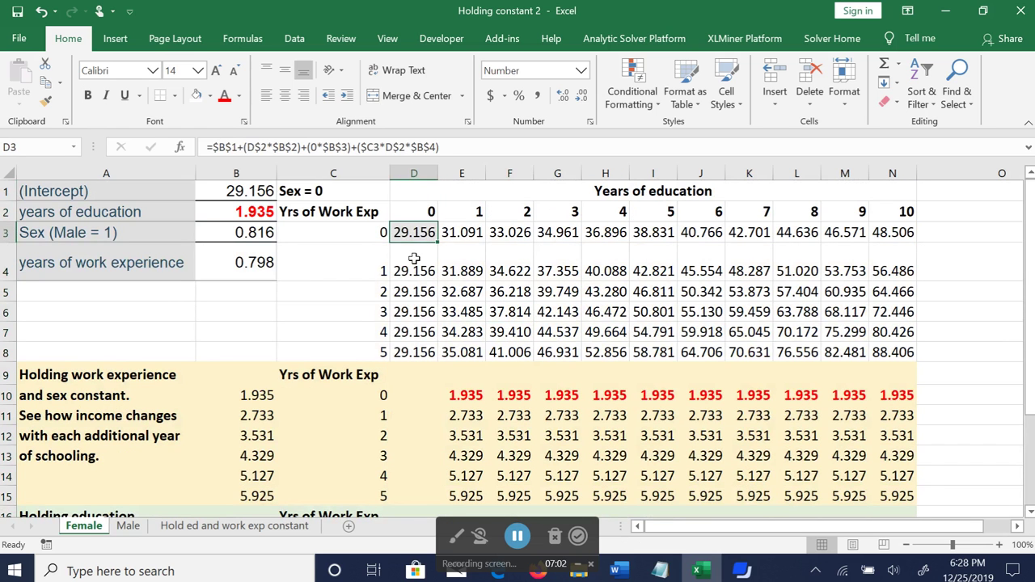
click(417, 256)
click(414, 288)
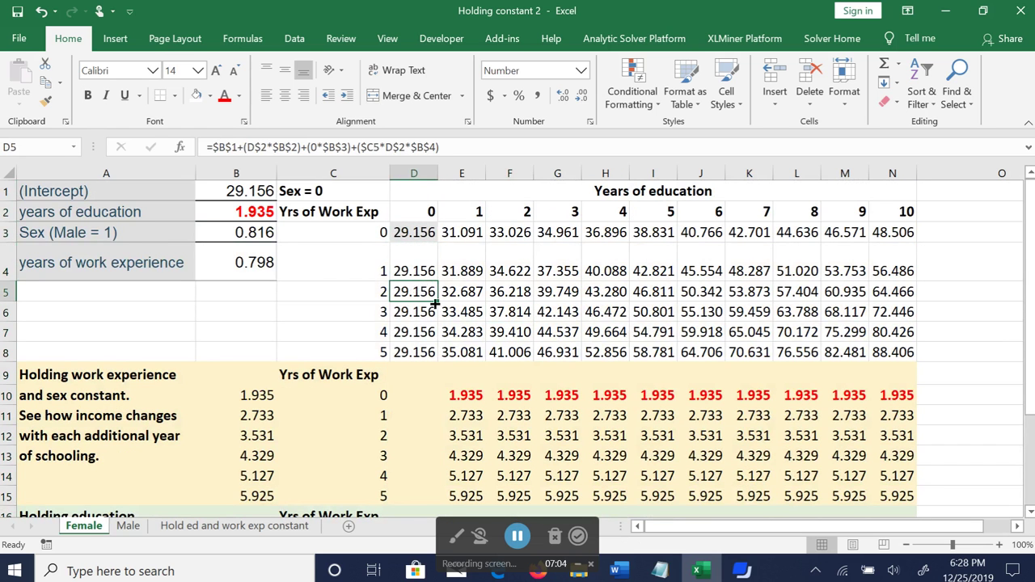
click(414, 311)
scroll(489, 326, down, 2)
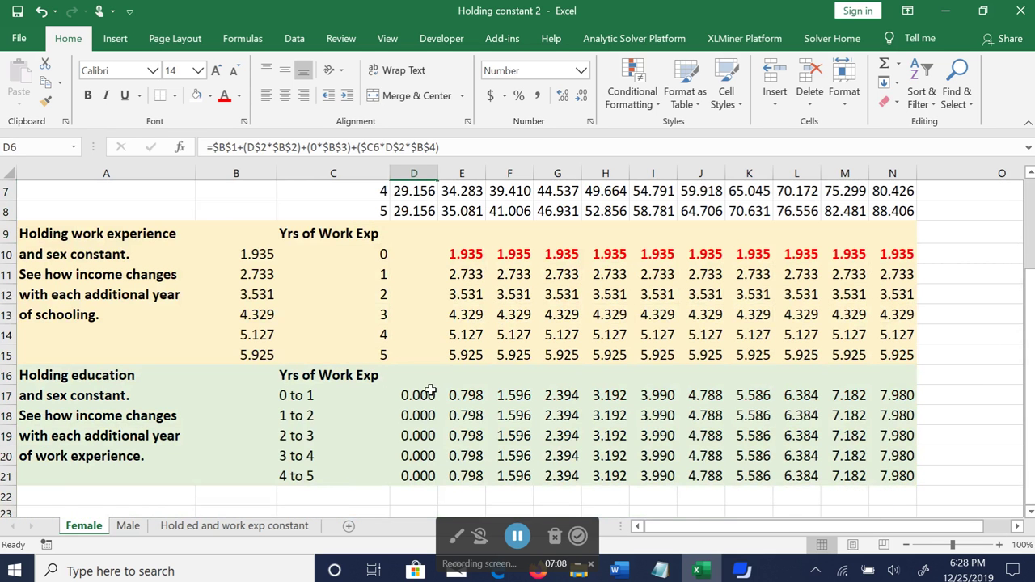
scroll(430, 393, up, 2)
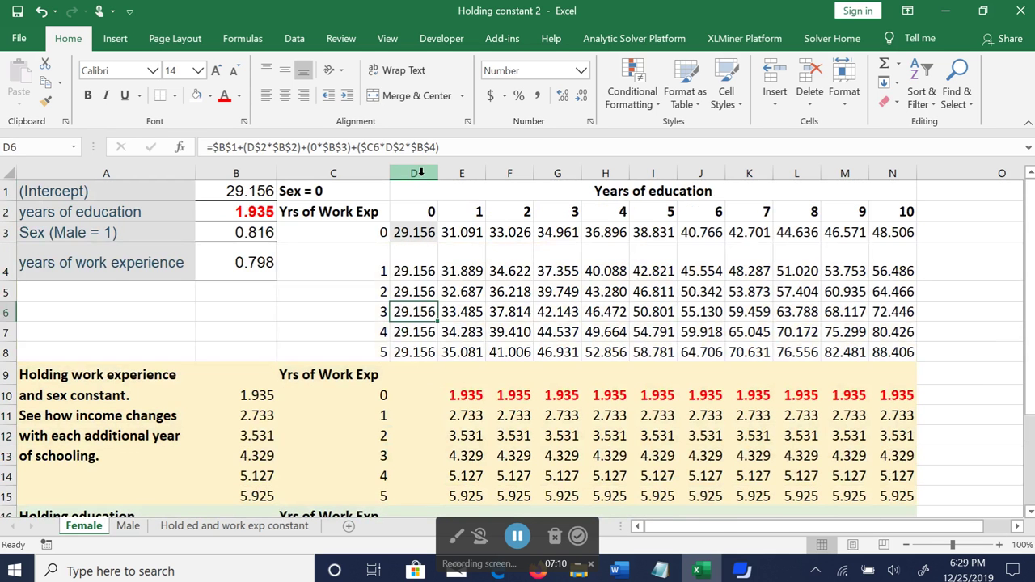
Highlight column D and inspect the work-experience difference formula in D17
click(420, 171)
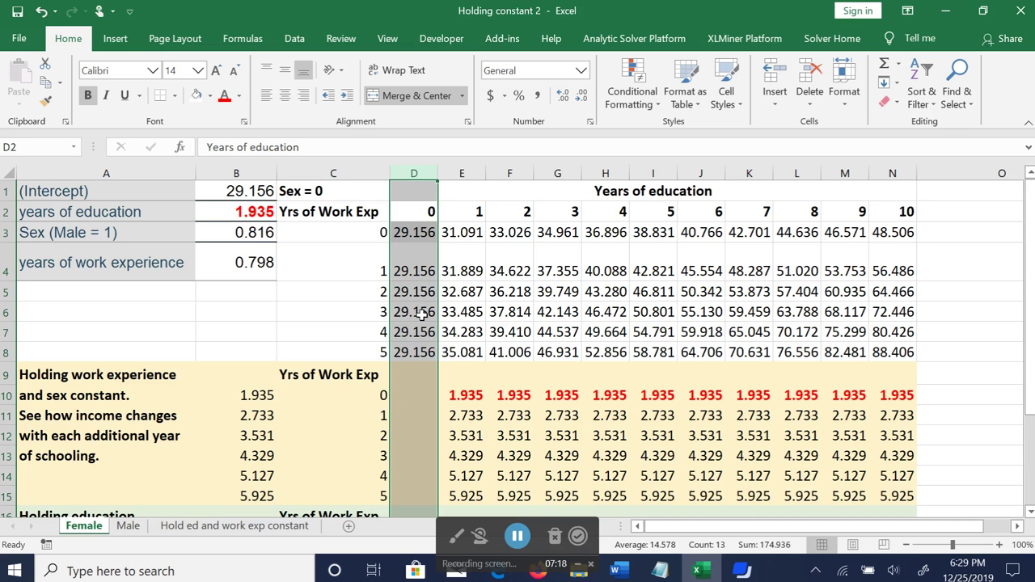
scroll(422, 316, down, 2)
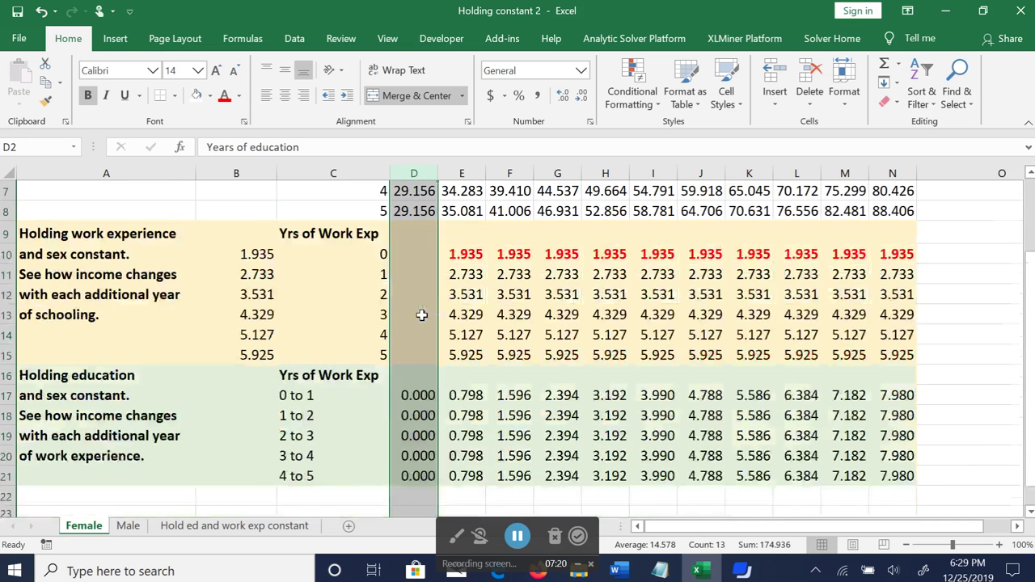
click(416, 393)
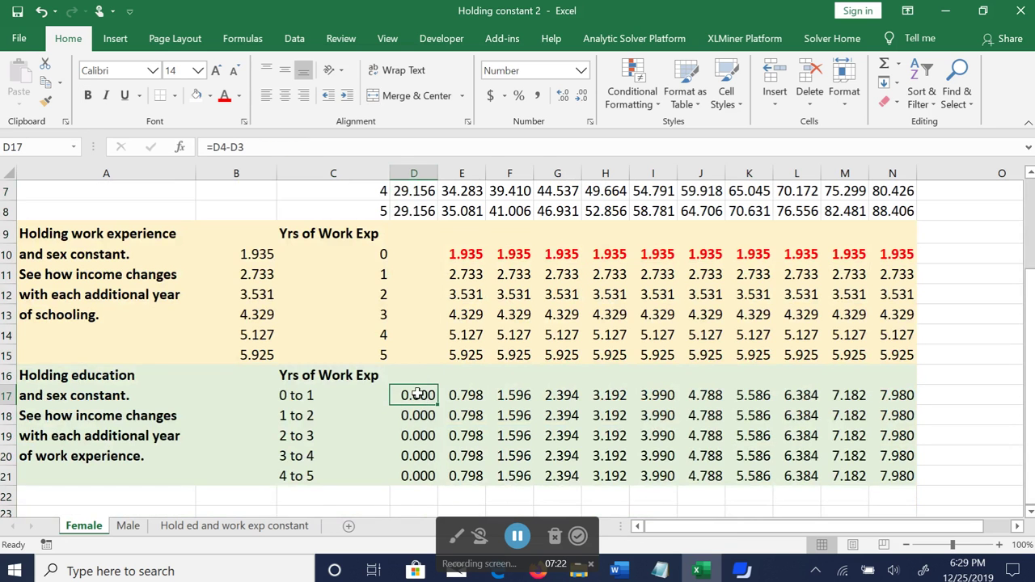
scroll(418, 394, up, 2)
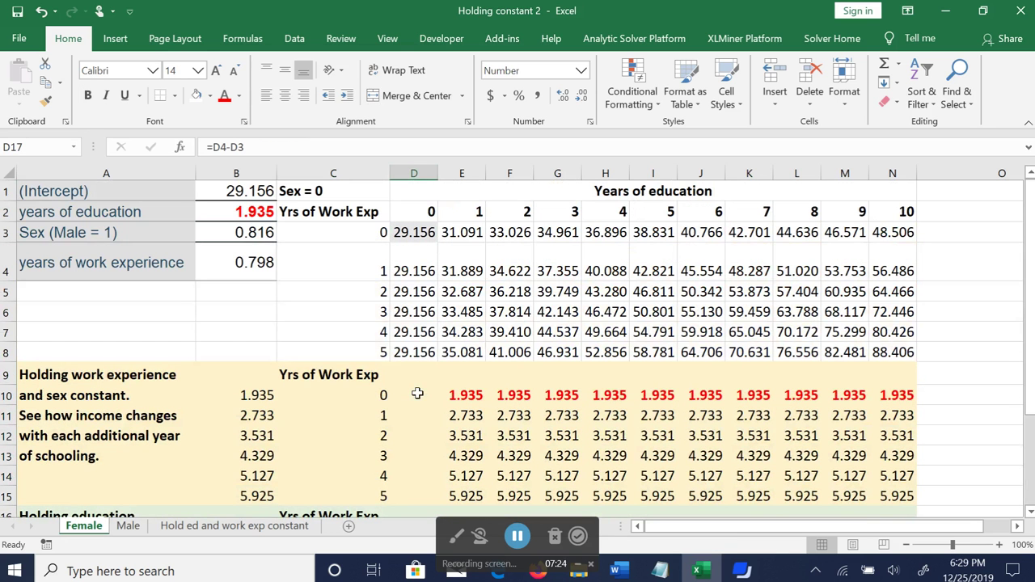
Highlight column E for one year of education and inspect the predicted income formulas in E3:E6
click(467, 167)
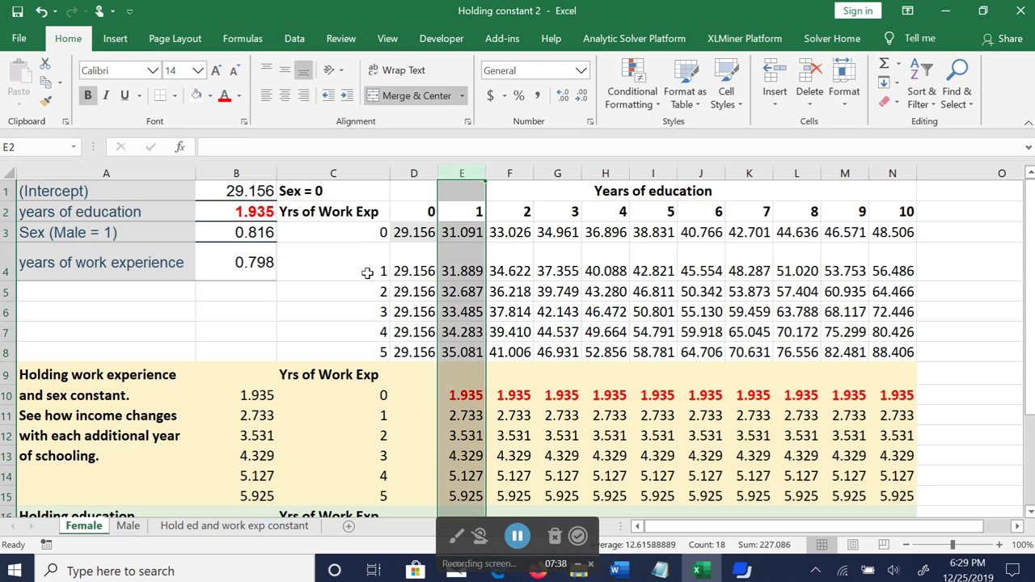
click(458, 310)
click(467, 227)
click(469, 258)
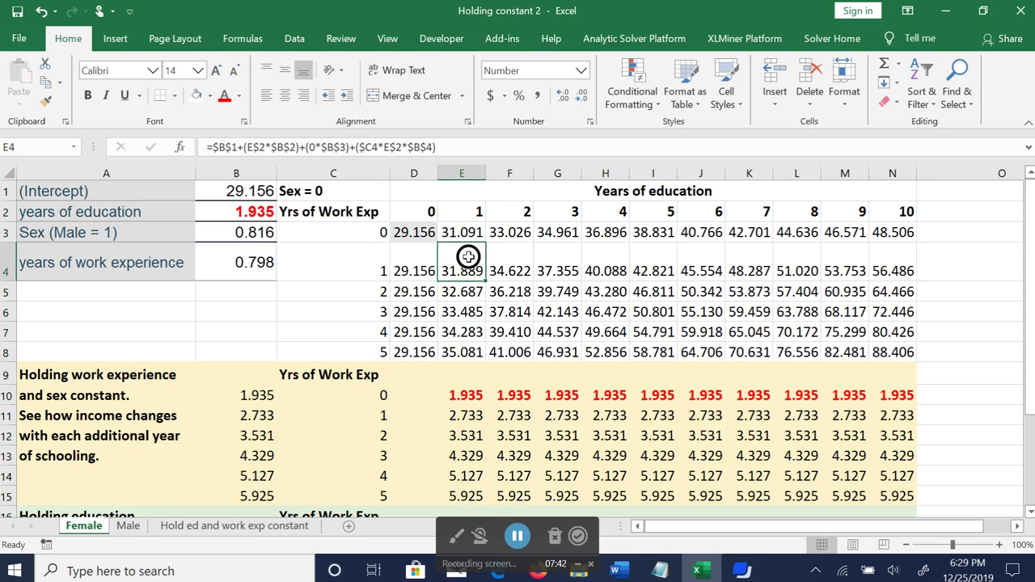
click(470, 293)
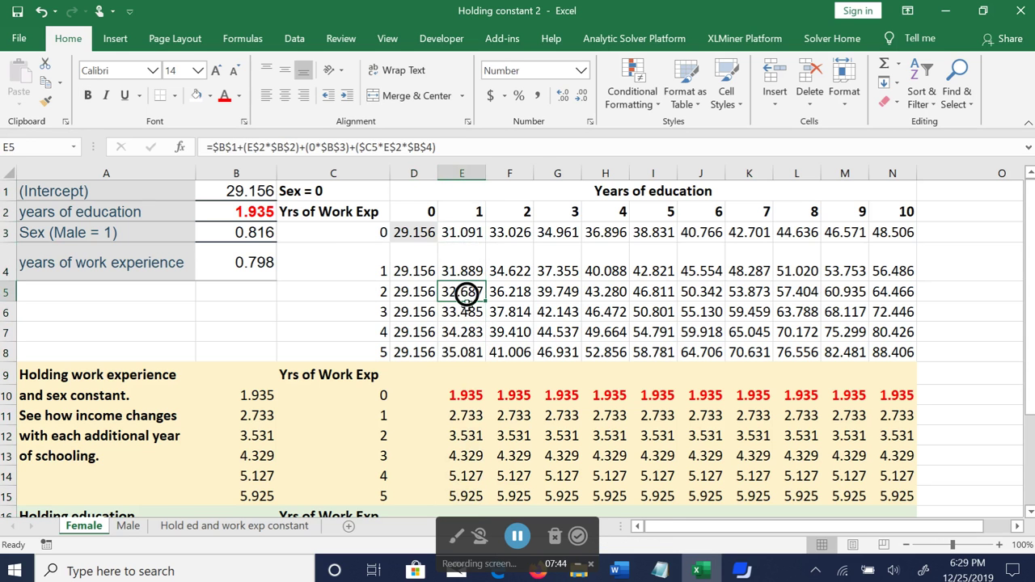
click(467, 313)
scroll(469, 323, down, 2)
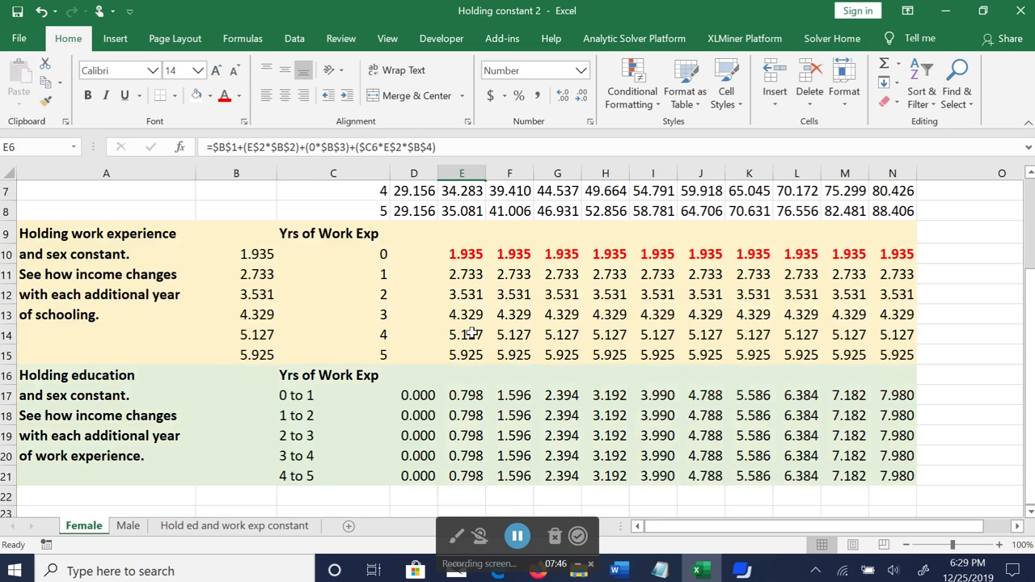
Inspect each work-experience difference formula in E17:E21 for one year of education
click(466, 396)
click(467, 415)
click(469, 435)
click(471, 455)
click(474, 475)
scroll(474, 476, up, 2)
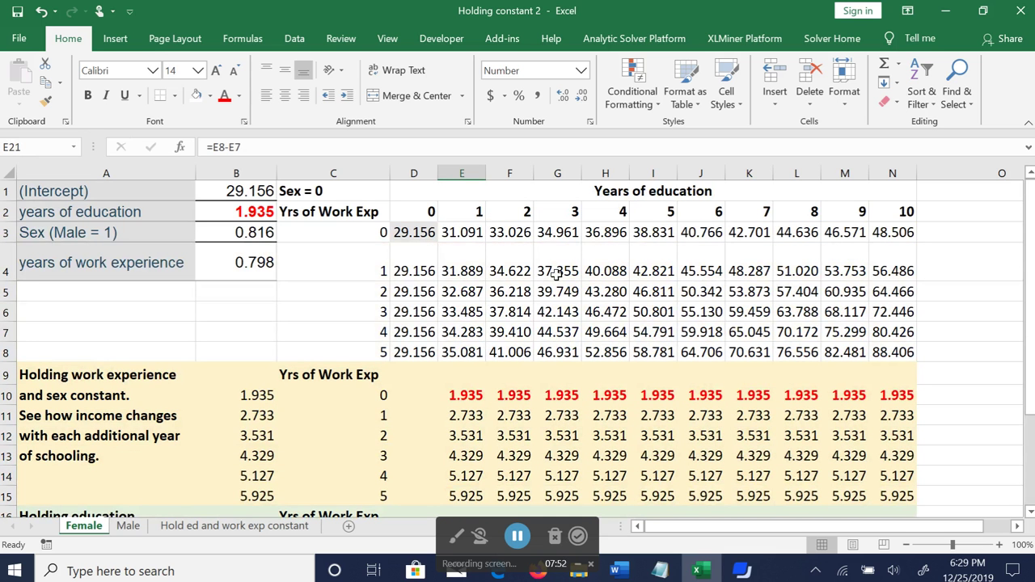
Check the Sex = 0 label in C1, and highlight column E to view its differences in rows 17 to 21
click(462, 173)
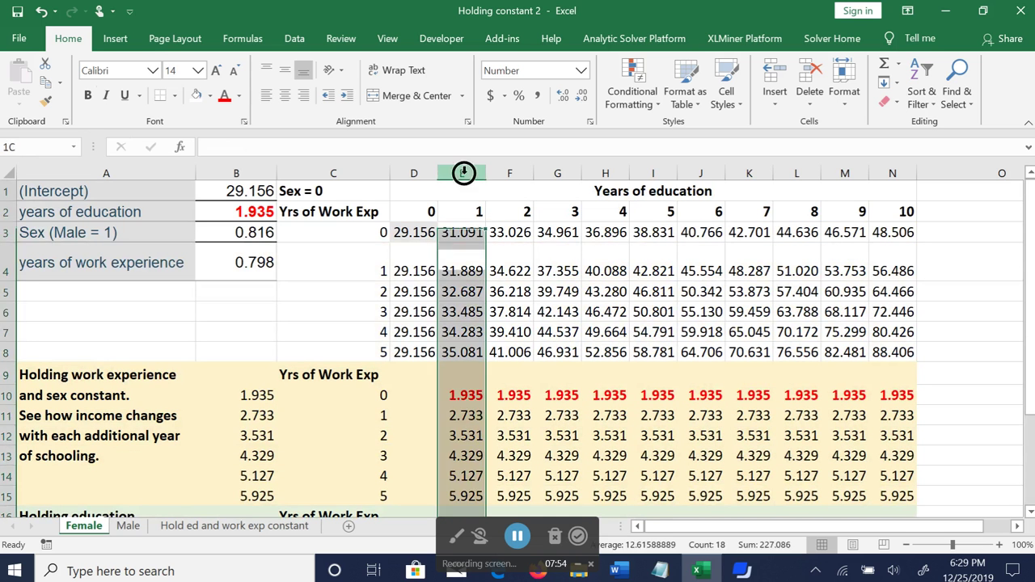
click(320, 193)
click(472, 169)
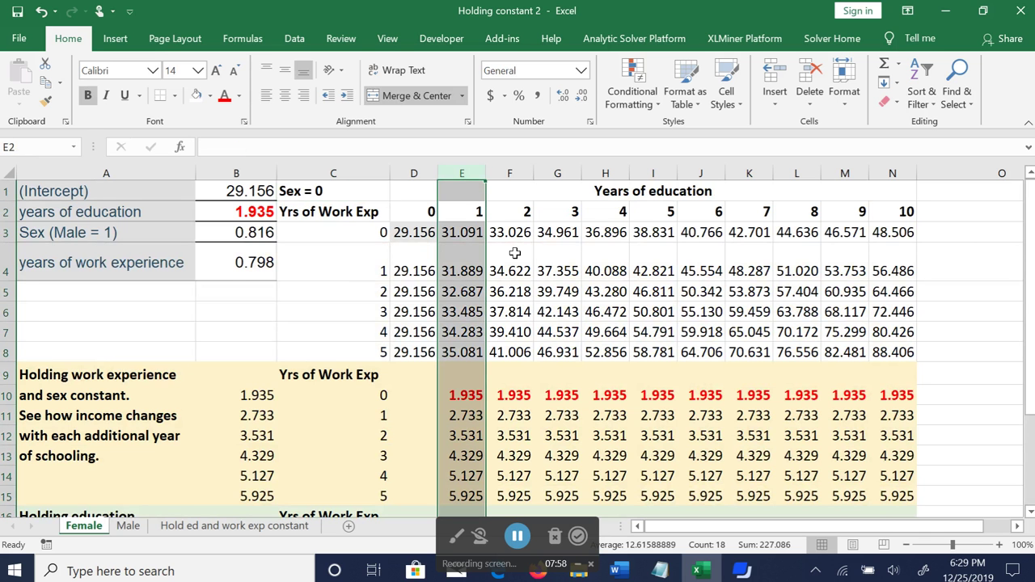
scroll(469, 294, down, 3)
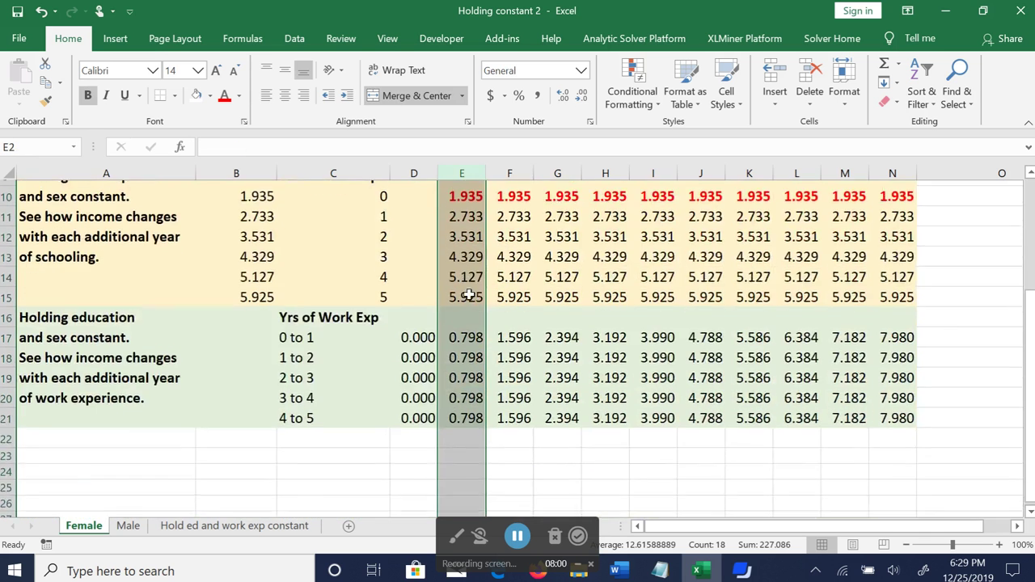
scroll(469, 293, up, 3)
Go through the years of work experience in C4:C8 one by one
click(364, 258)
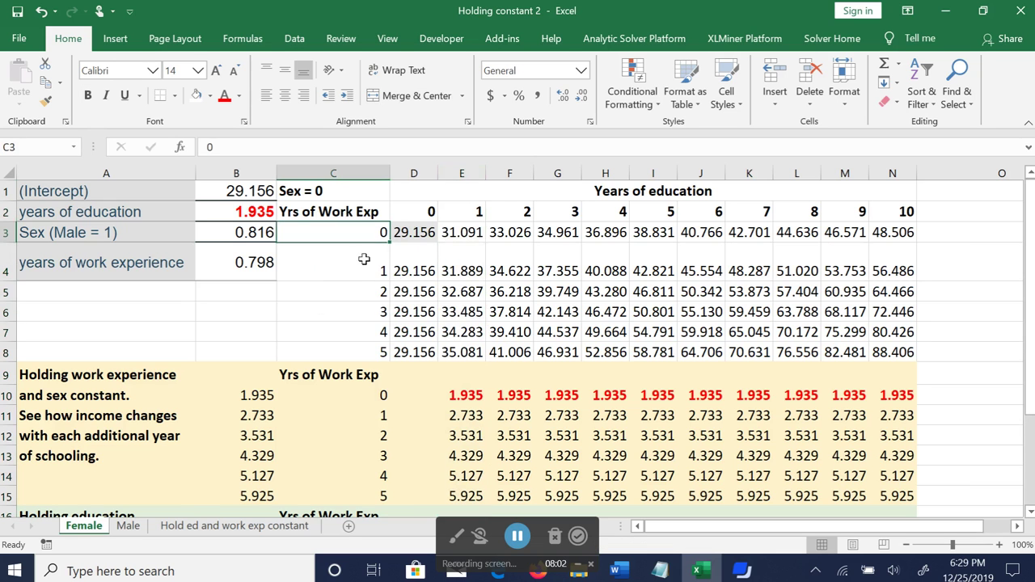
click(365, 291)
click(365, 311)
click(368, 331)
click(369, 352)
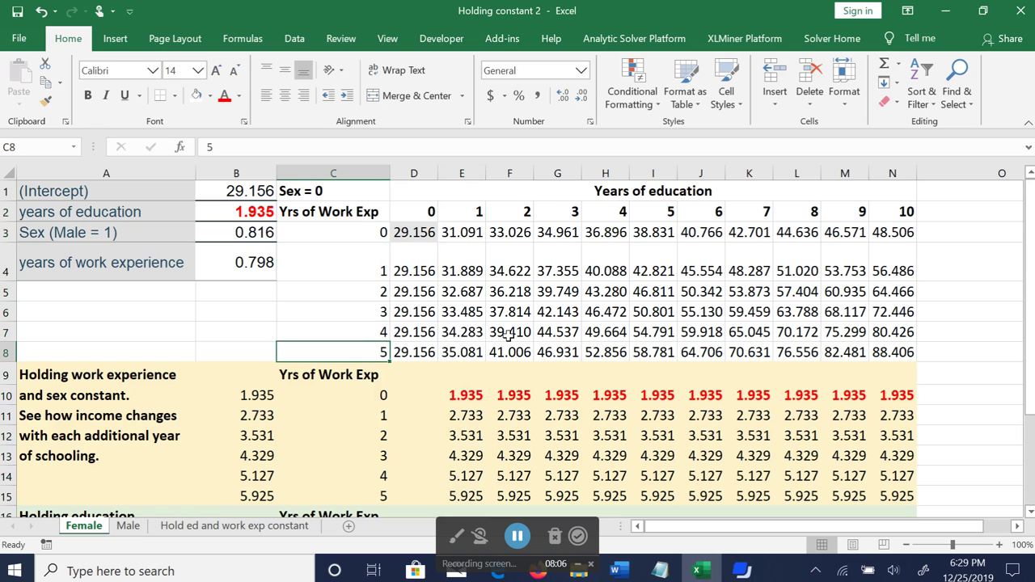
Highlight column H for four years of education and look at its work-experience differences in H17:H21
click(608, 173)
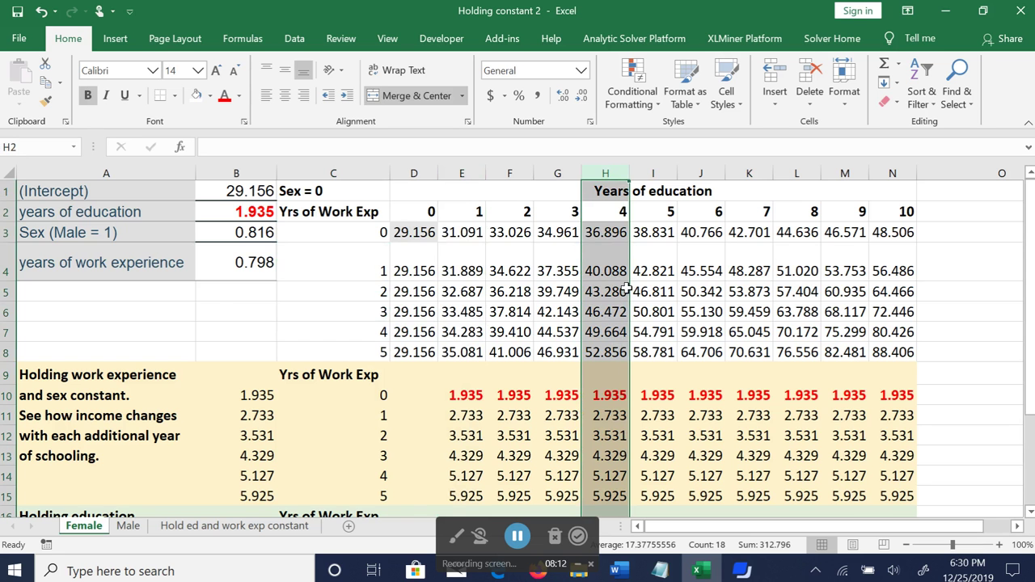
scroll(627, 291, down, 2)
scroll(622, 287, up, 2)
Inspect the predicted income formula in E4 and highlight the work-experience differences in E17:E21
click(474, 271)
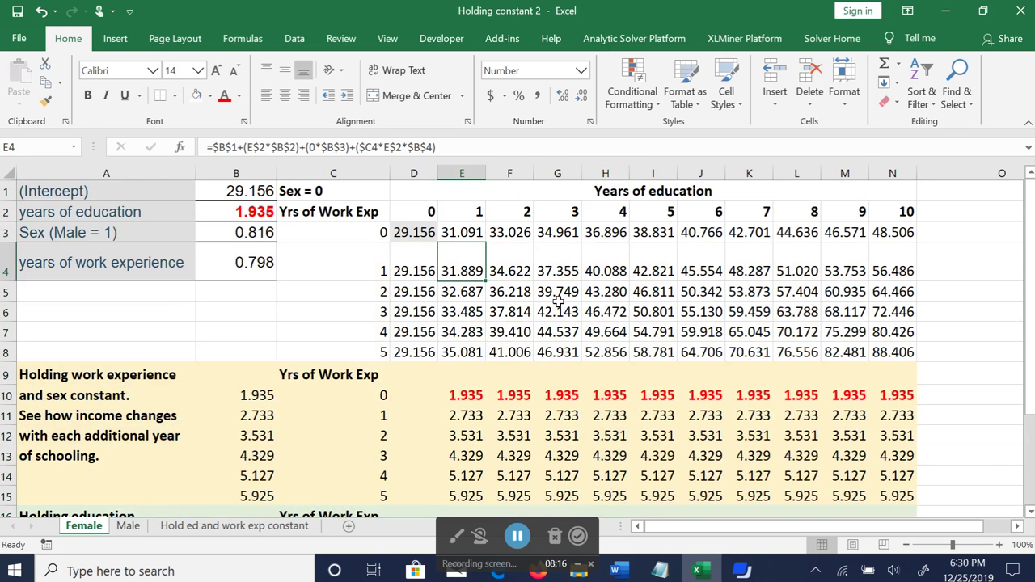
scroll(558, 300, down, 2)
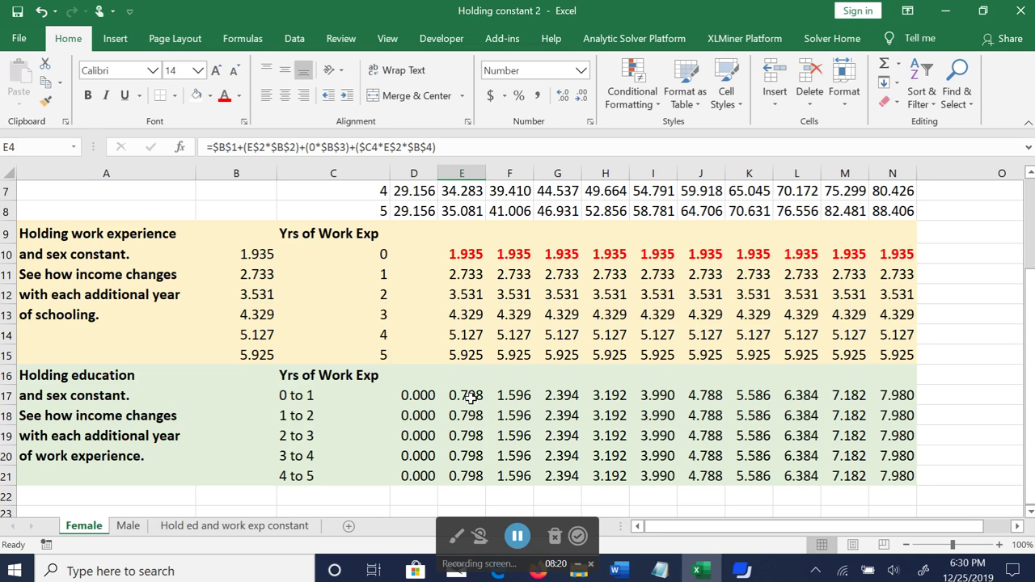
drag(469, 396, 484, 477)
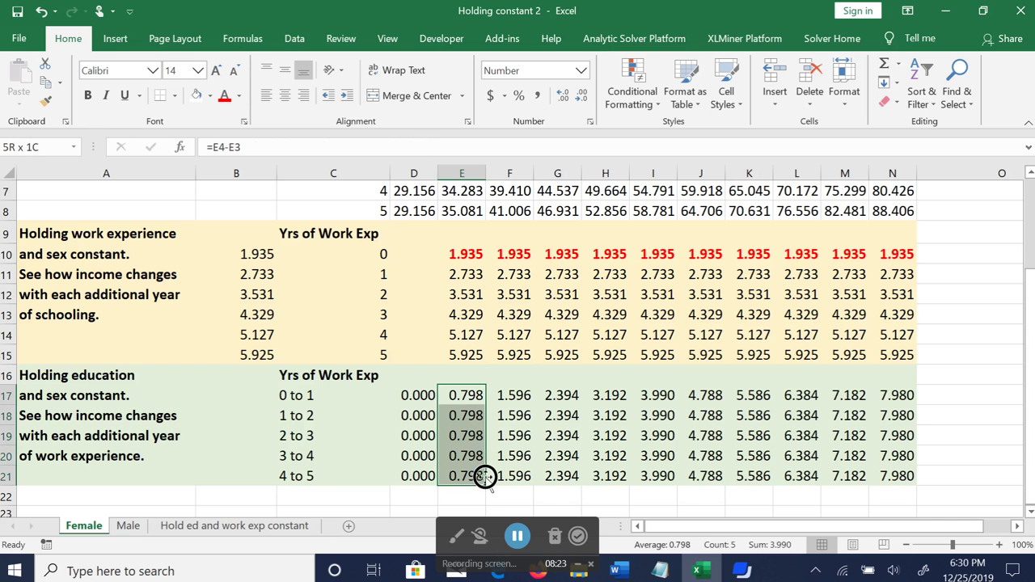
Compare the difference formula in E17 with the income table, and check the formulas down to E21
click(471, 396)
scroll(475, 397, up, 2)
scroll(475, 396, down, 3)
drag(469, 371, 469, 358)
click(467, 372)
click(466, 394)
click(465, 414)
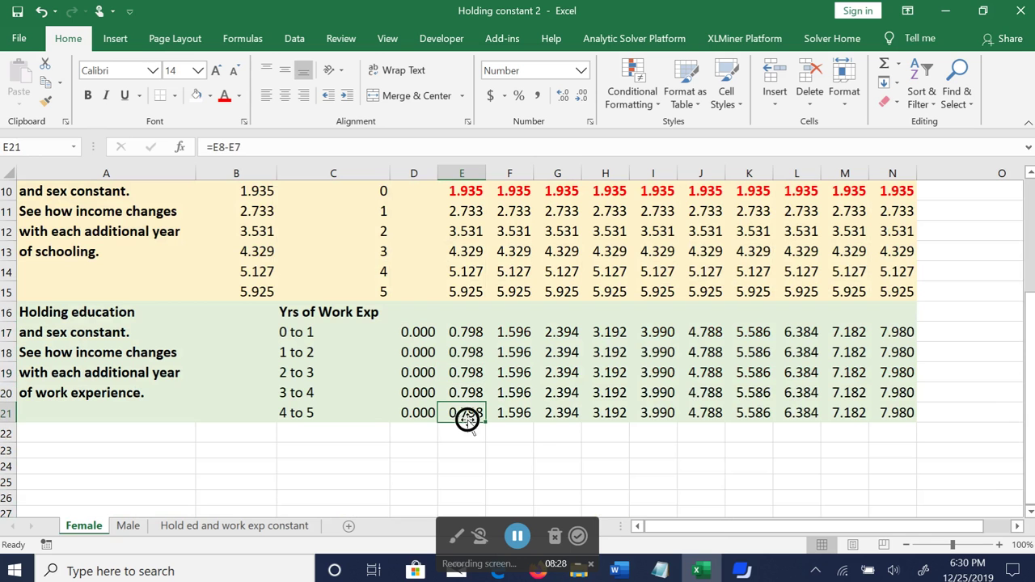
Highlight columns E, F, G and H in turn to compare the work-experience differences across years of education
click(463, 173)
click(508, 173)
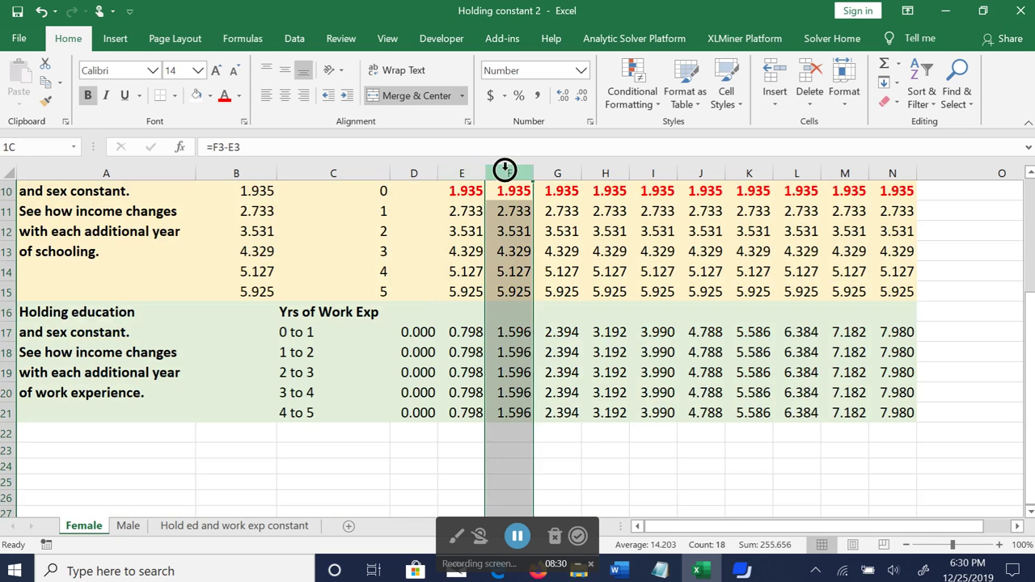
click(557, 173)
click(605, 173)
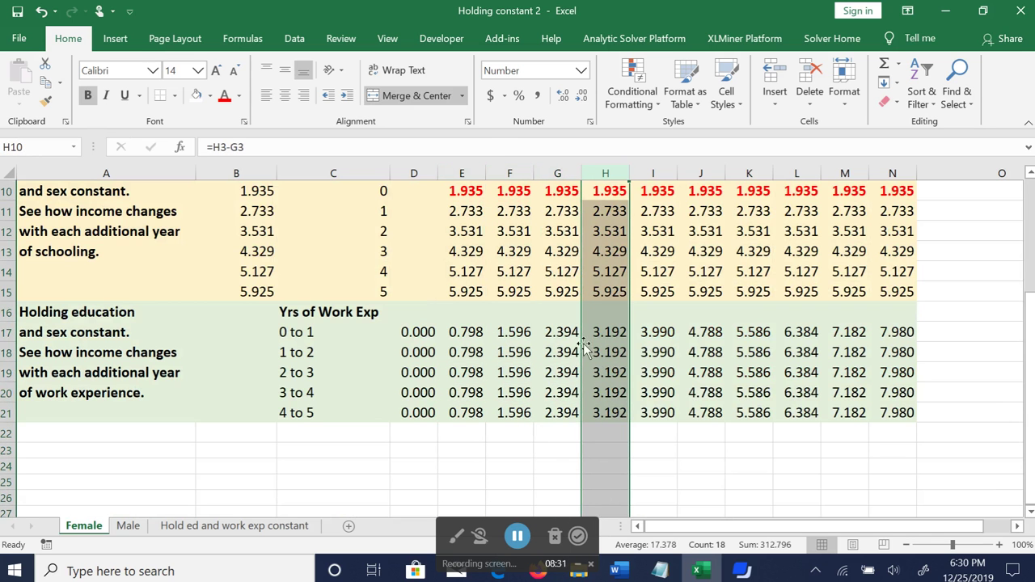
Highlight row 17 and compare the difference formulas in E17 and F17 for 0 to 1 years of work experience
click(490, 336)
click(6, 332)
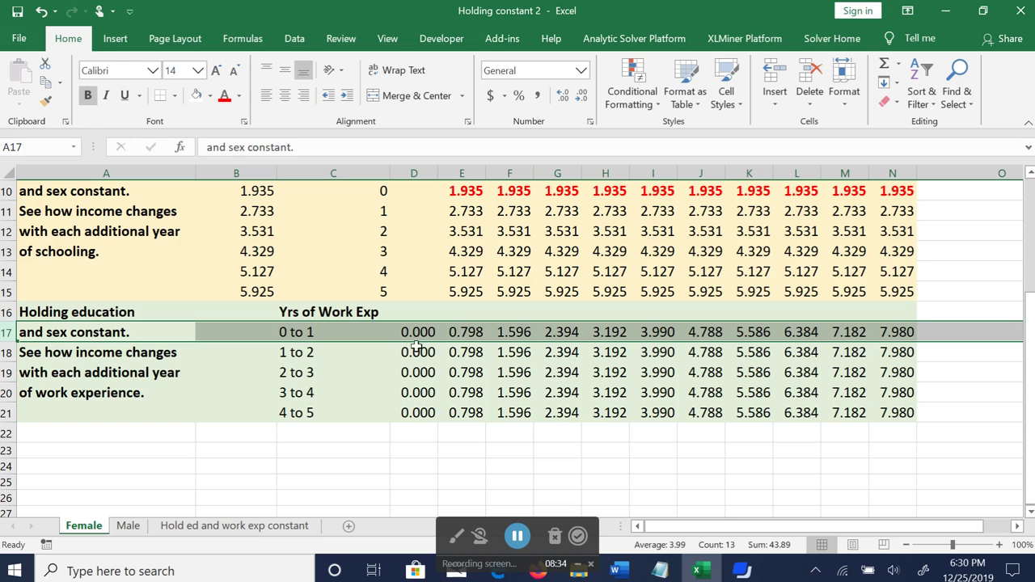
click(459, 333)
click(529, 332)
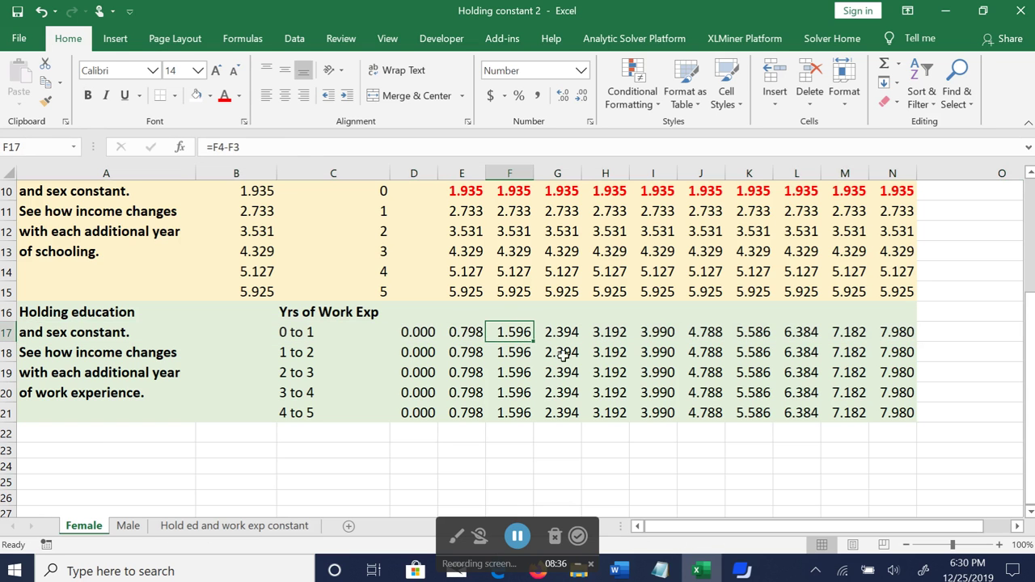
click(458, 333)
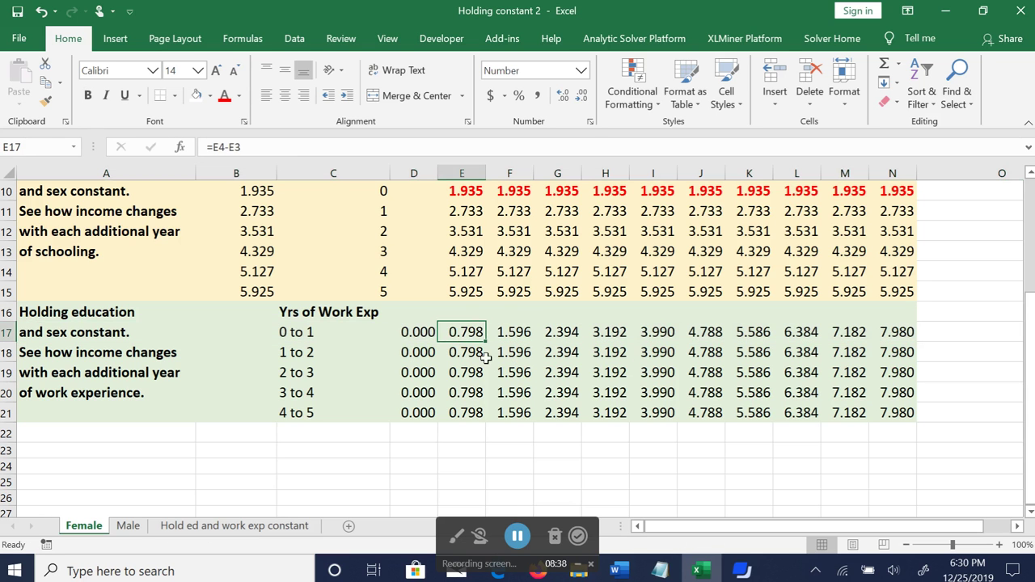
Check the years of work experience coefficient in B4 against the differences in rows 17 to 21
scroll(485, 357, up, 3)
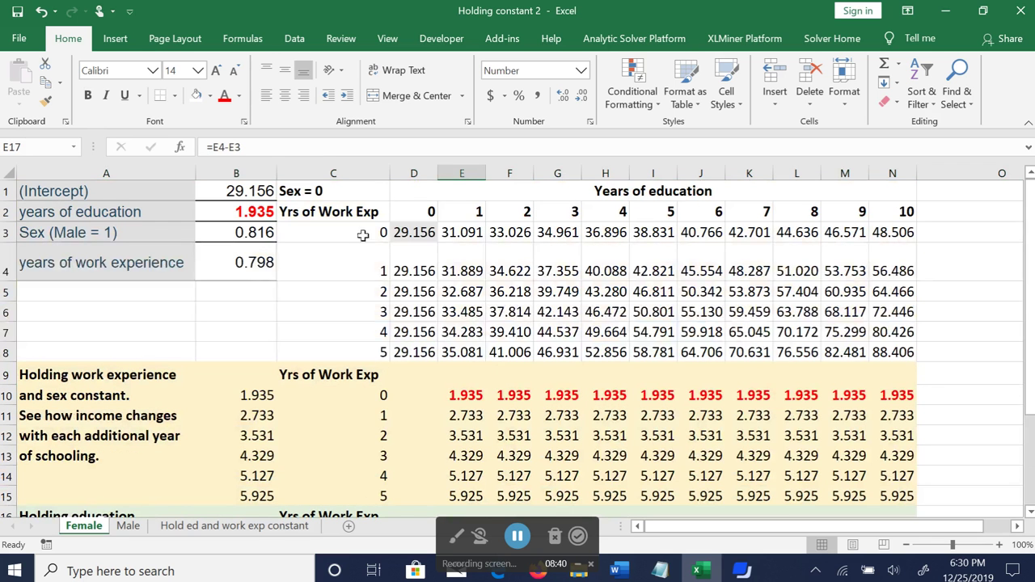
click(253, 265)
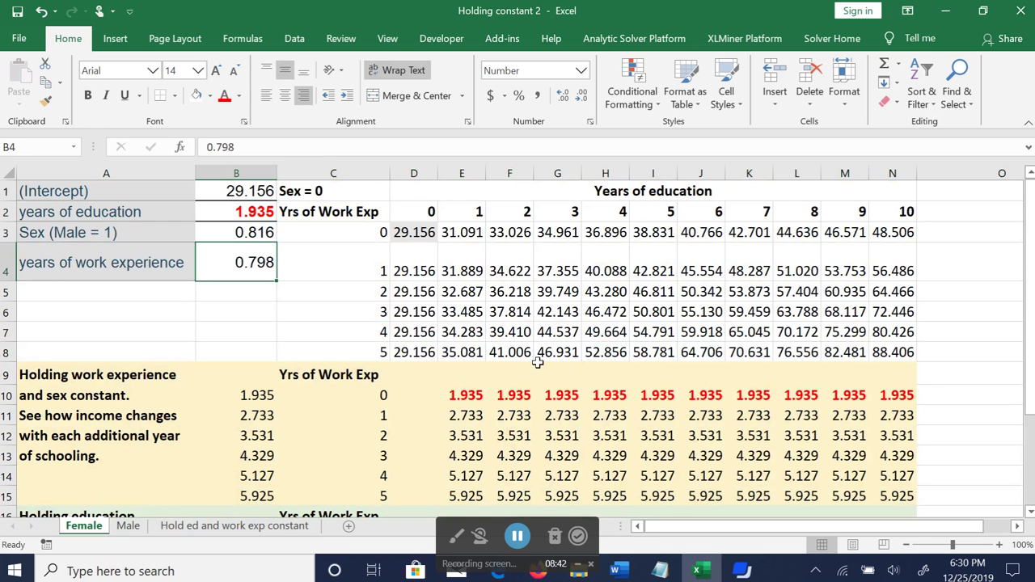
scroll(537, 363, down, 2)
scroll(536, 363, up, 2)
Highlight column D for 0 years of education, and compare the Sex = 0 label with the income formula in D3
click(418, 167)
click(331, 191)
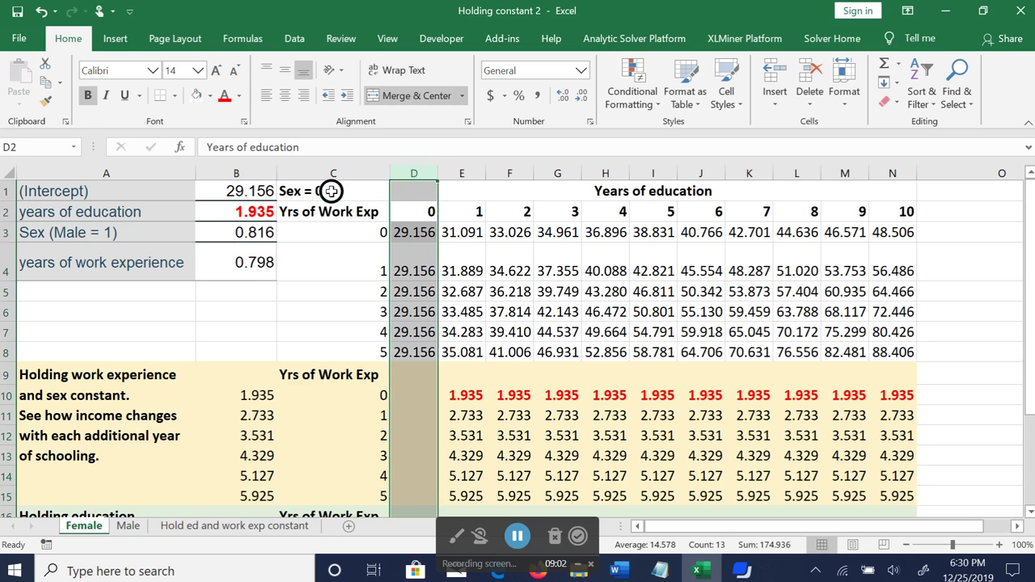
click(418, 169)
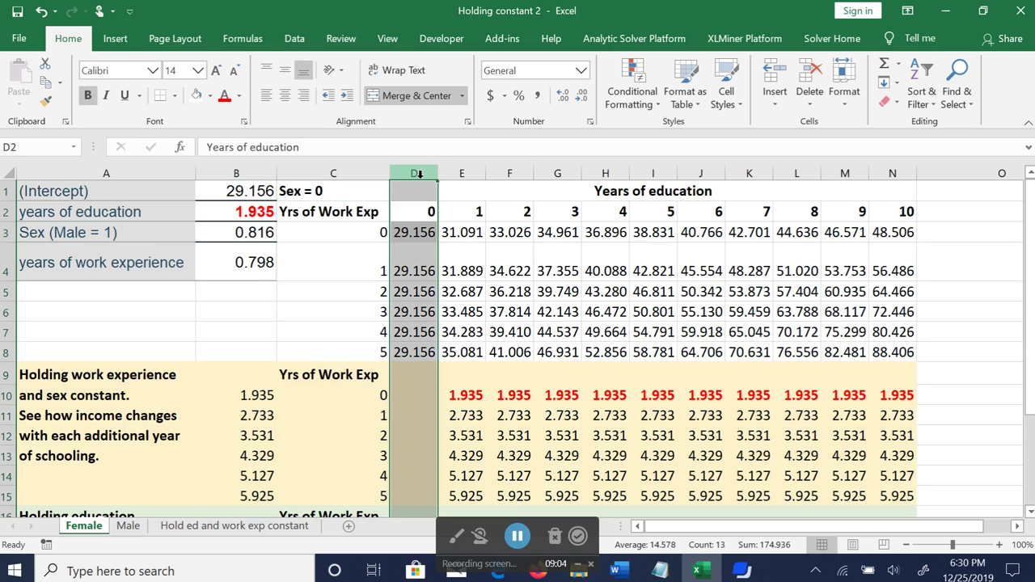
click(355, 232)
click(429, 232)
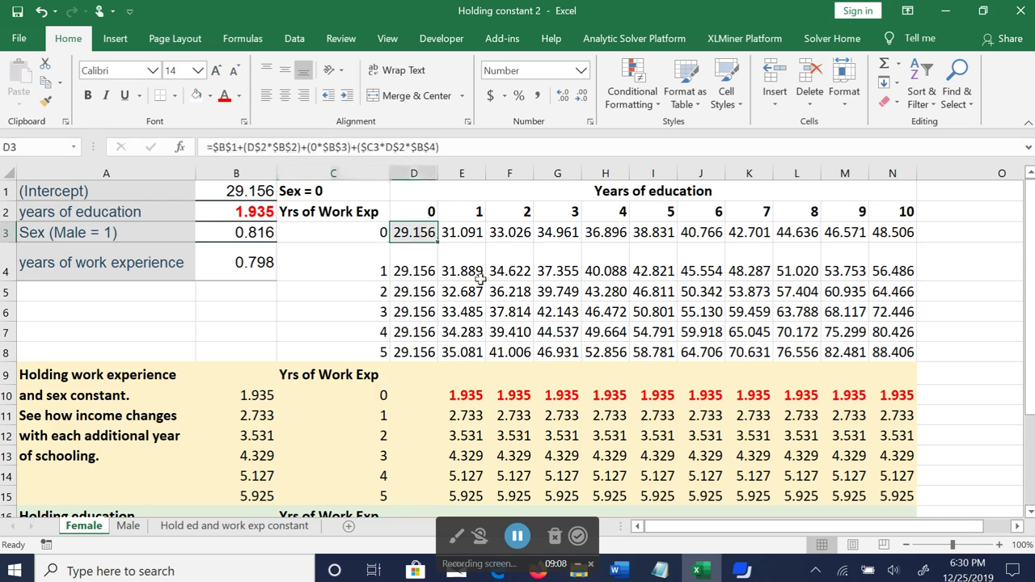
Highlight column E and inspect the predicted income formulas from E3 down to E8 for 1 year of education
click(473, 173)
click(465, 234)
click(462, 265)
click(465, 291)
click(466, 311)
click(467, 330)
click(468, 350)
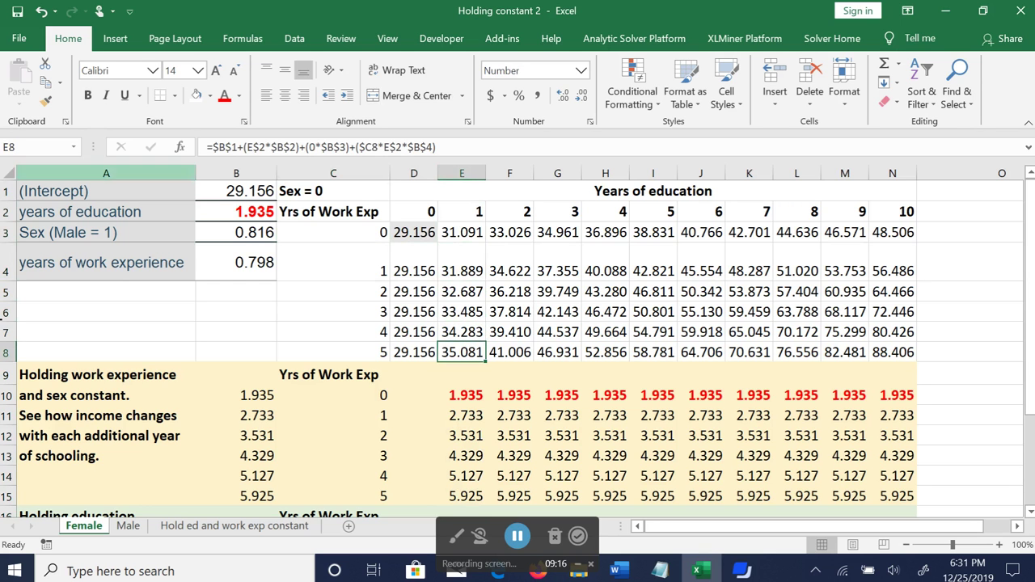
Highlight the education differences in row 10 and compare them with the predicted incomes in D3 to H3 at Sex = 0
click(5, 394)
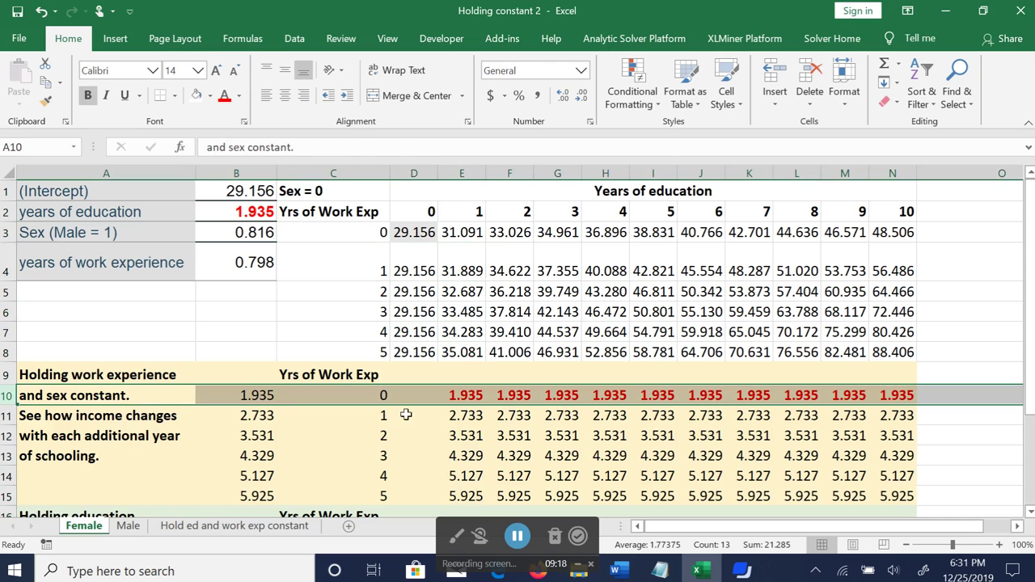
click(353, 190)
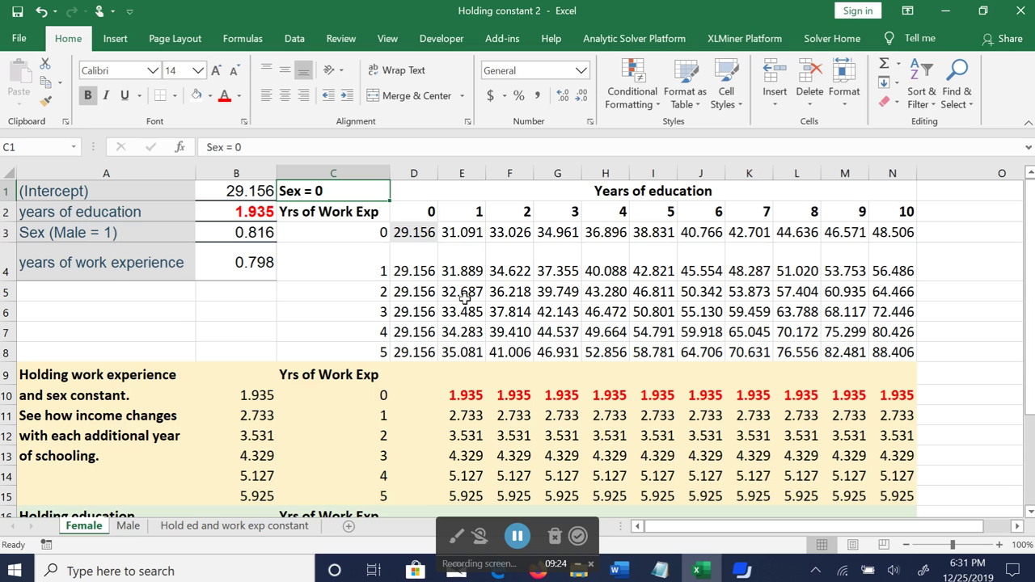
click(414, 232)
click(460, 231)
click(505, 232)
click(558, 232)
click(621, 232)
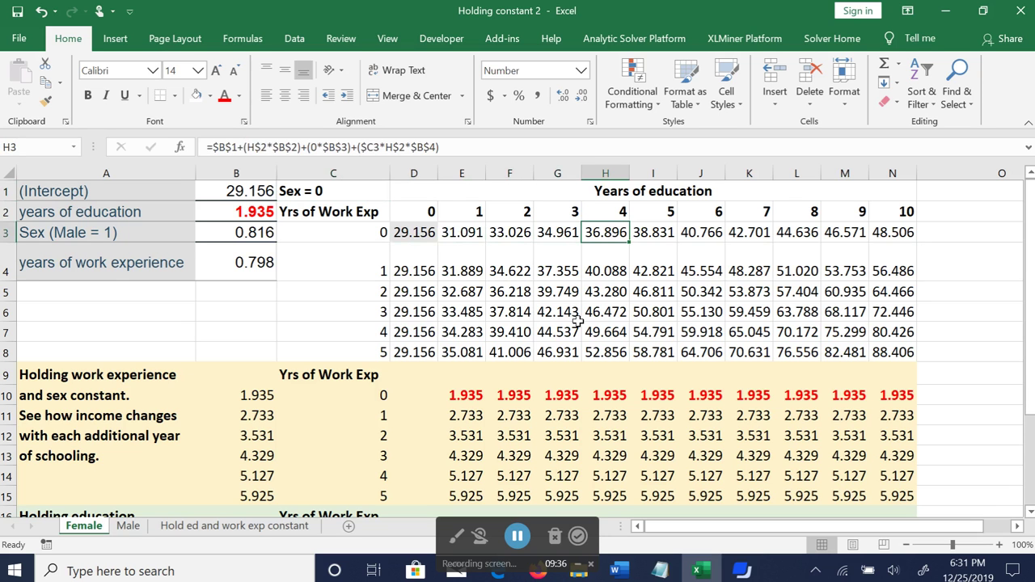
Inspect the income formula in G4 and check the sex coefficient in B3 against the Sex = 0 label in C1
click(574, 279)
key(ctrl+v)
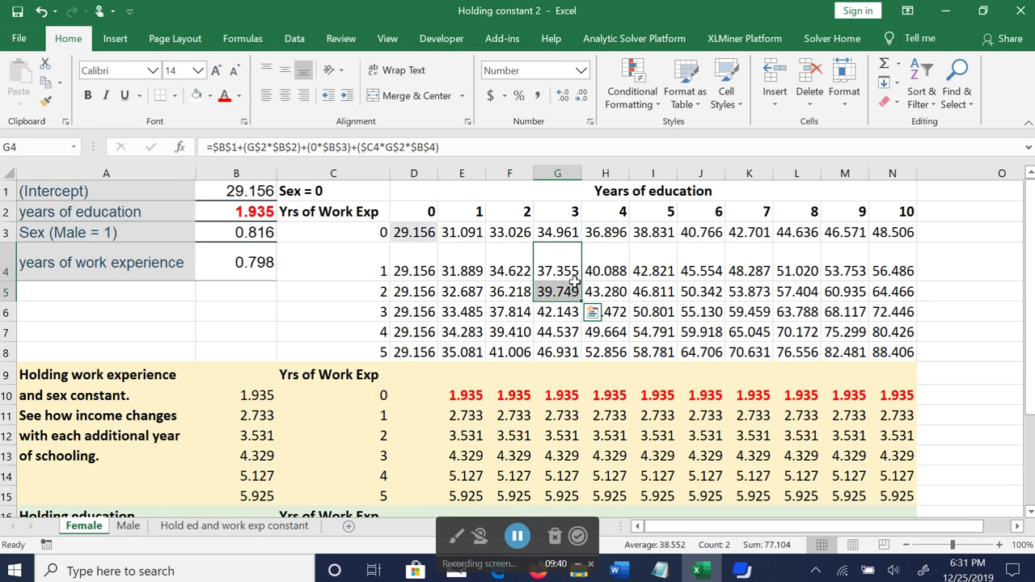
click(566, 250)
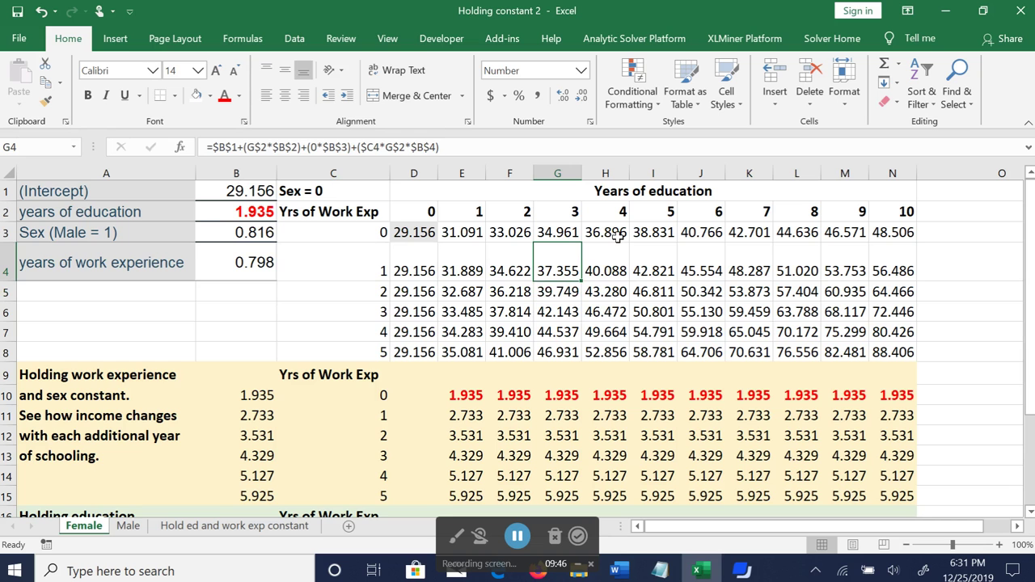
click(253, 233)
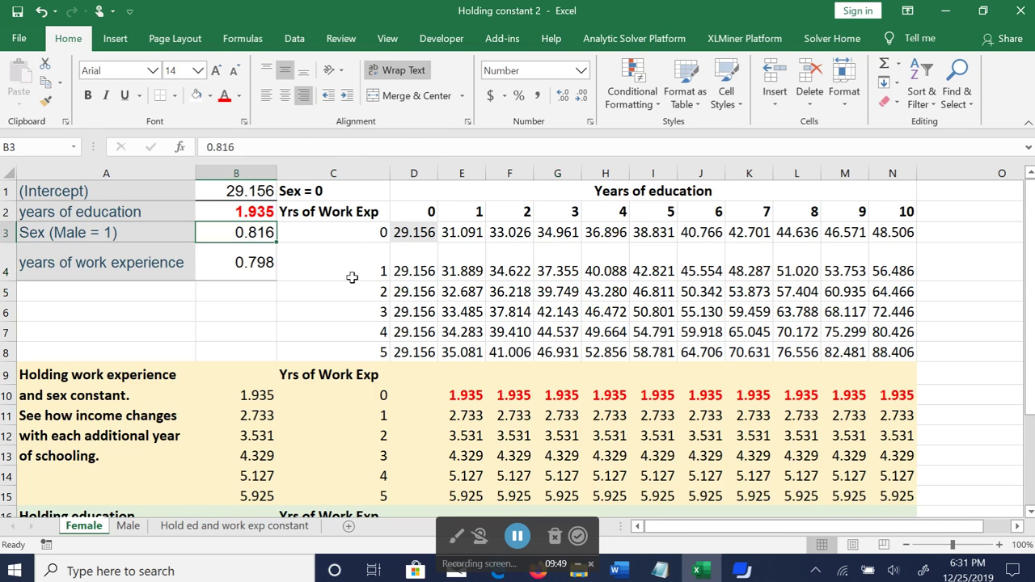
click(346, 192)
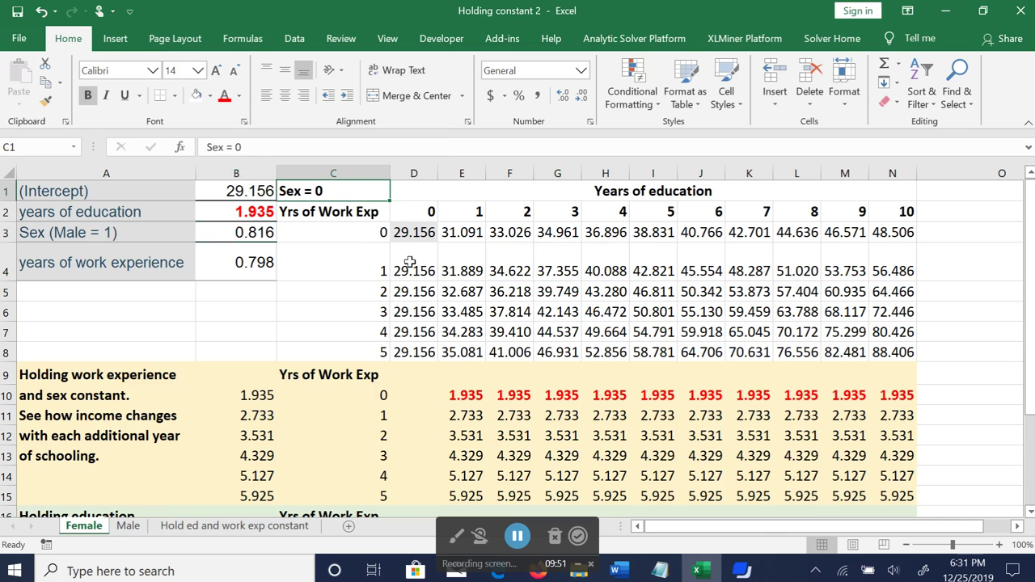
Open the Male sheet and compare the income formulas in D3 to D8 and M5 with the sex coefficient in B3
click(130, 526)
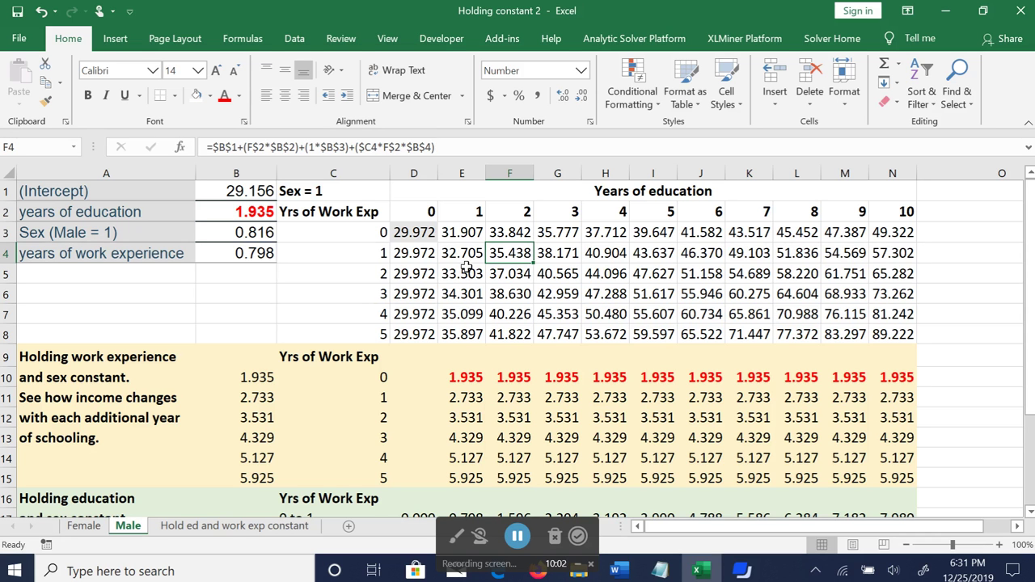
click(421, 233)
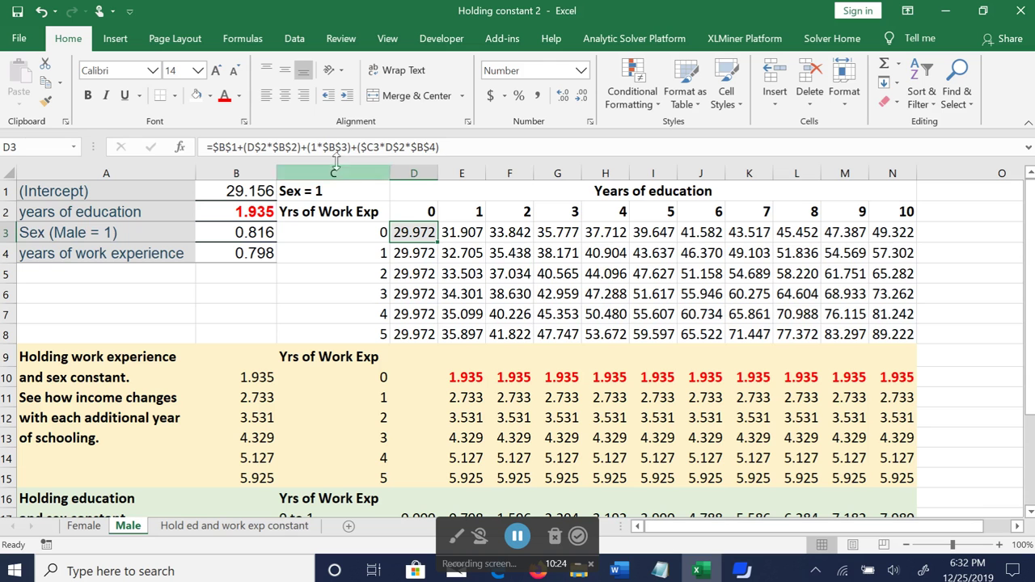
click(248, 232)
click(412, 234)
drag(429, 232, 421, 329)
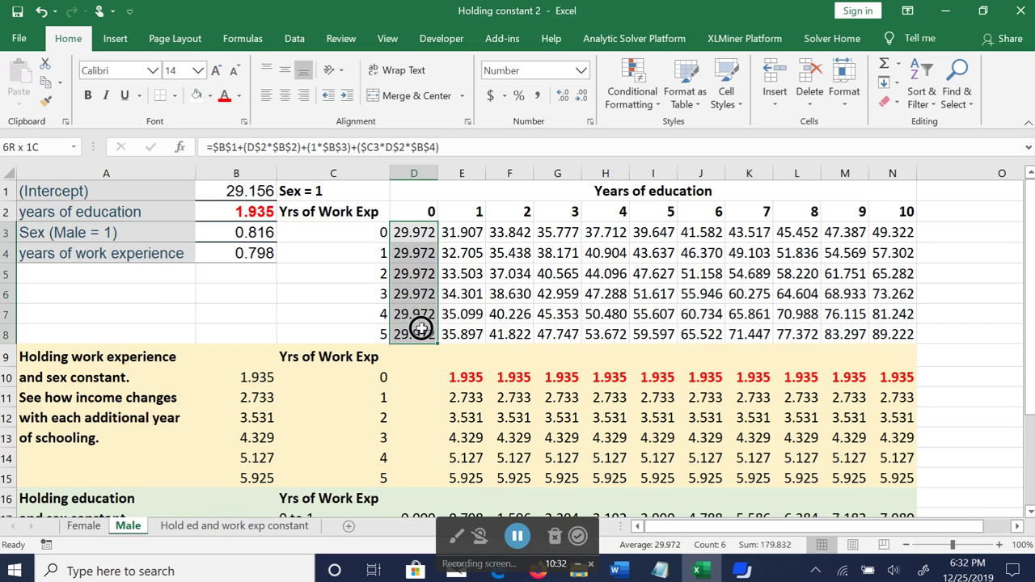
click(584, 327)
click(862, 272)
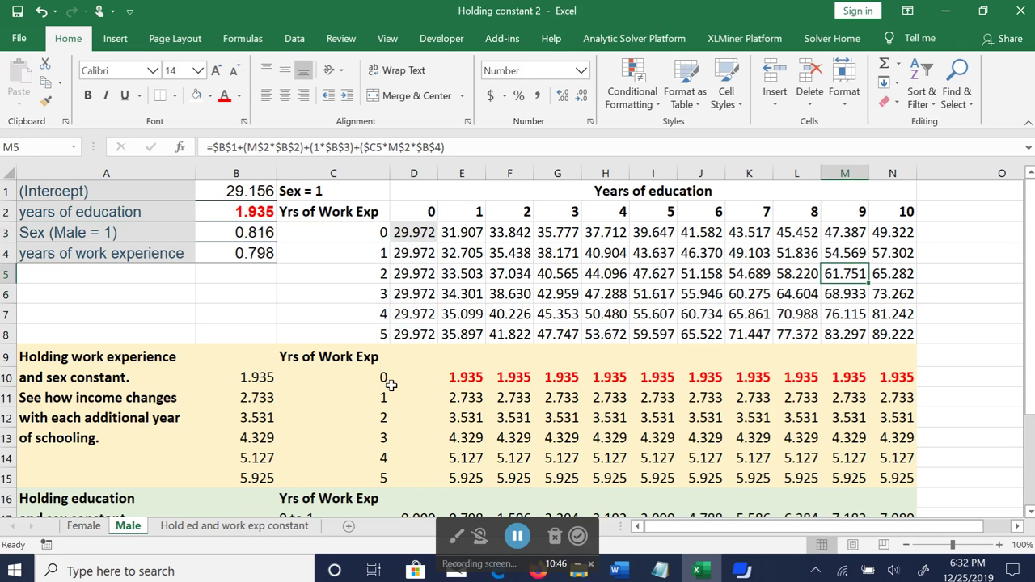
Highlight row 10 of the Male sheet and check it against the Sex = 1 label in C1
click(5, 376)
click(349, 194)
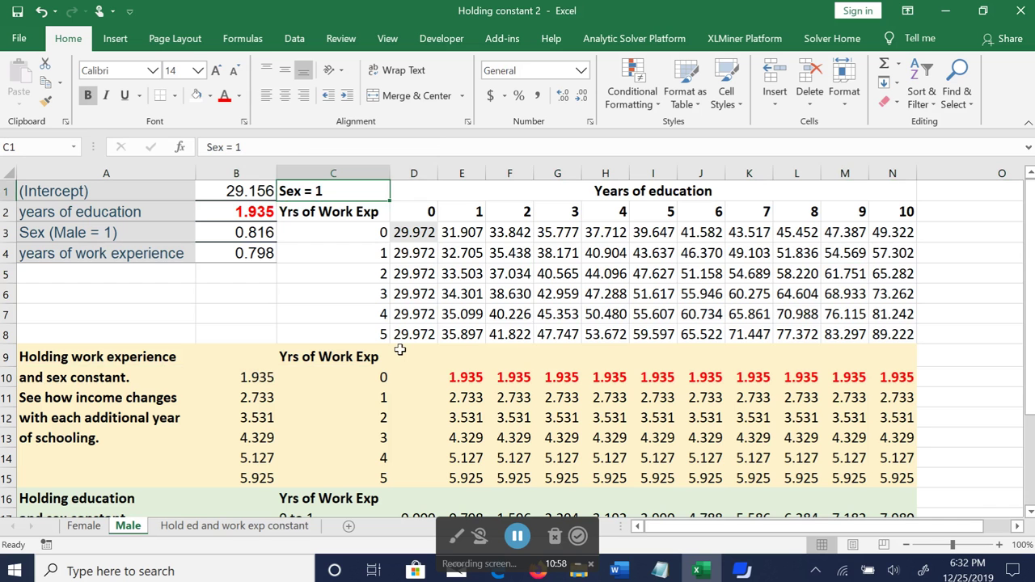
click(335, 194)
click(8, 378)
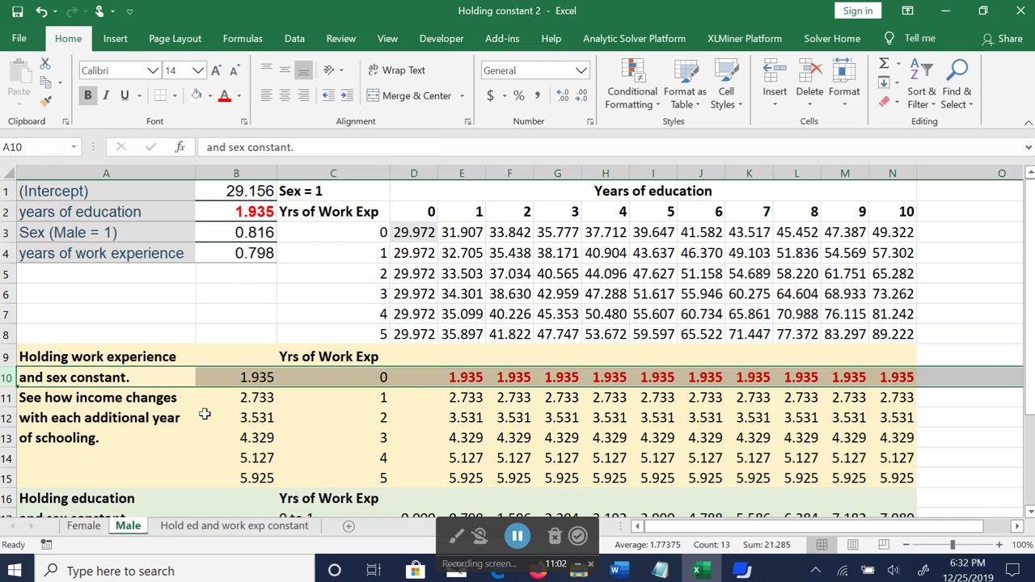
Compare the difference formula in E10 with the incomes in D3 to F3 and the years of education coefficient in B2
click(469, 378)
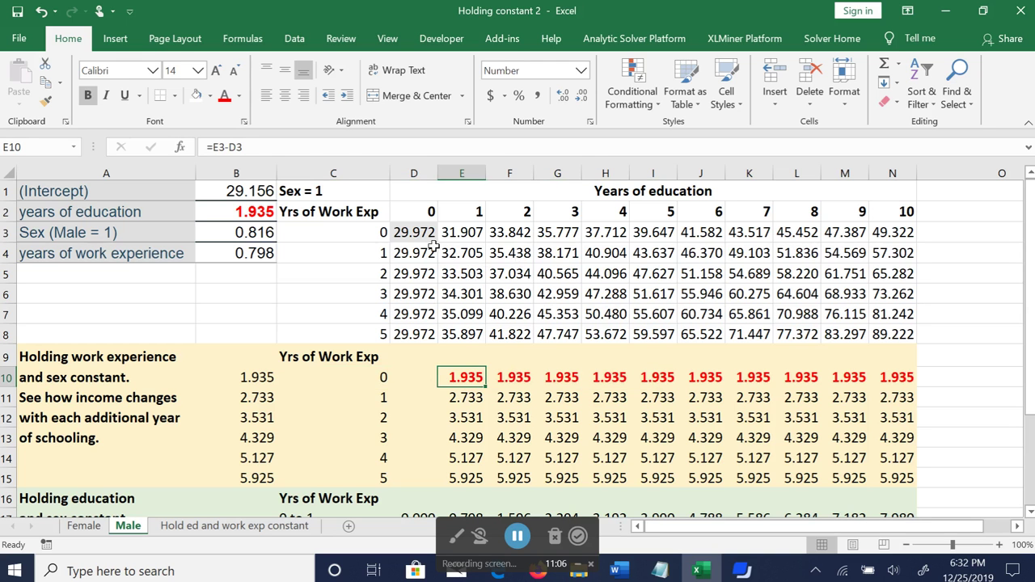
click(412, 232)
click(459, 232)
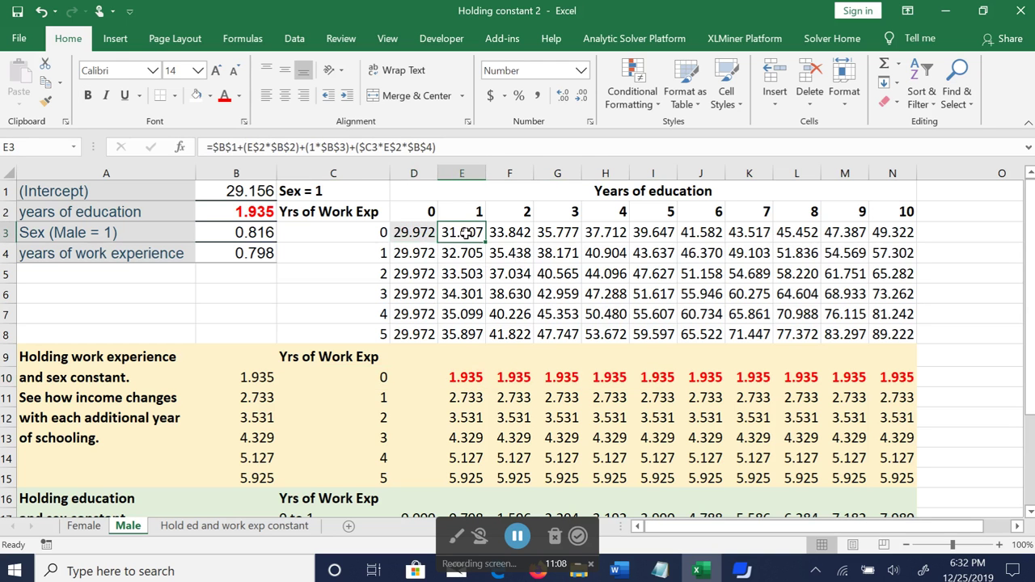
click(512, 232)
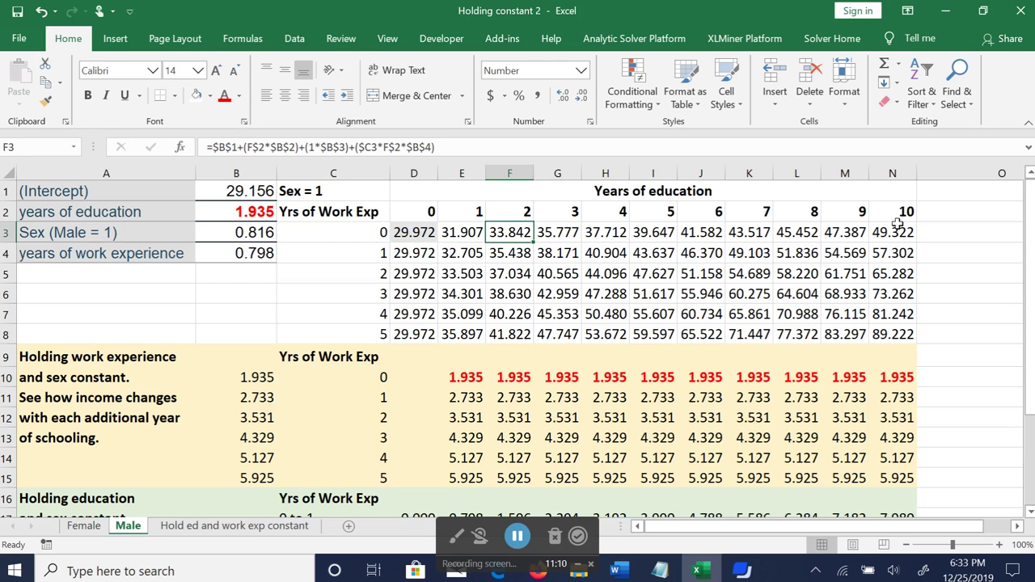
click(456, 379)
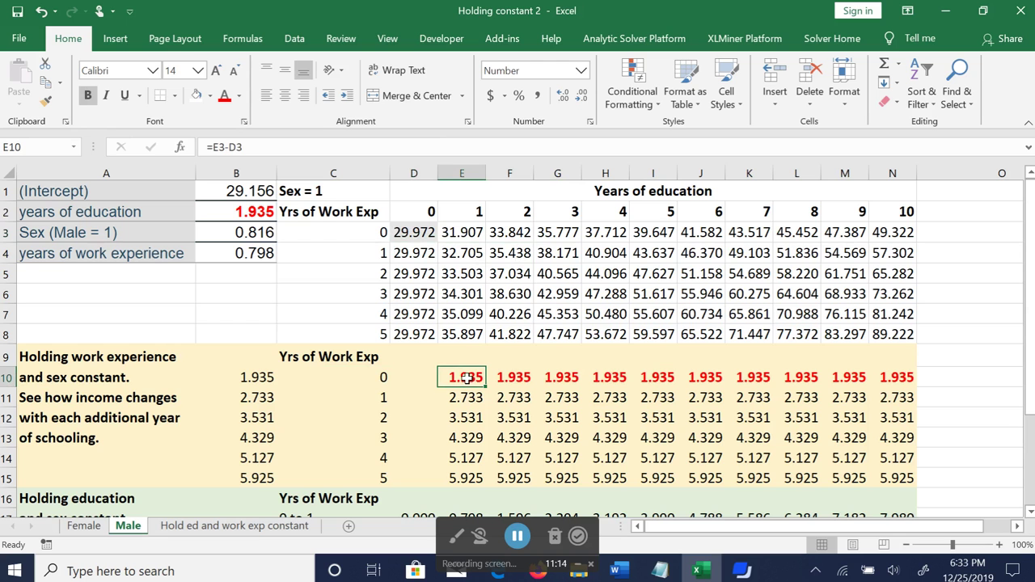
click(240, 212)
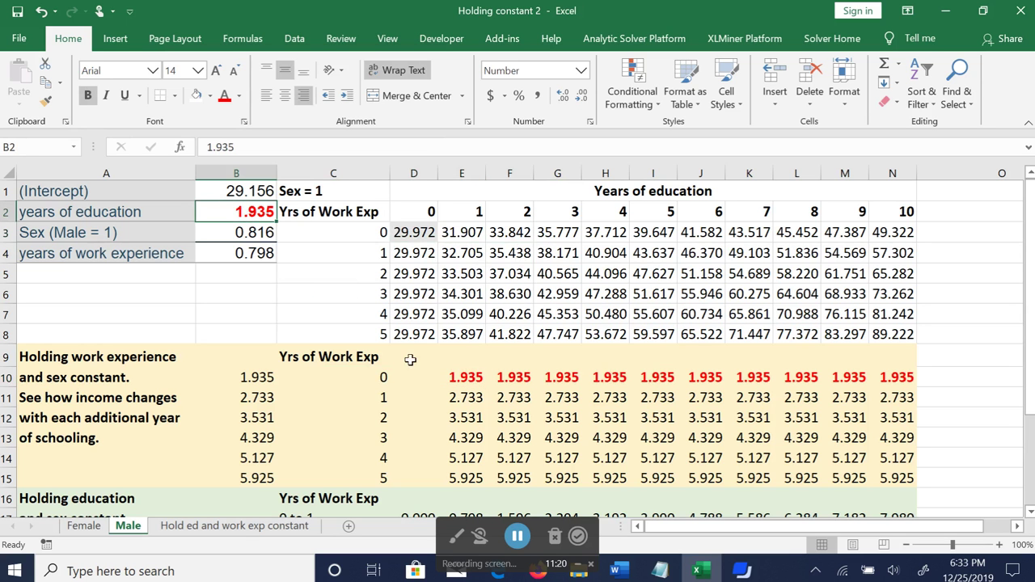
click(459, 378)
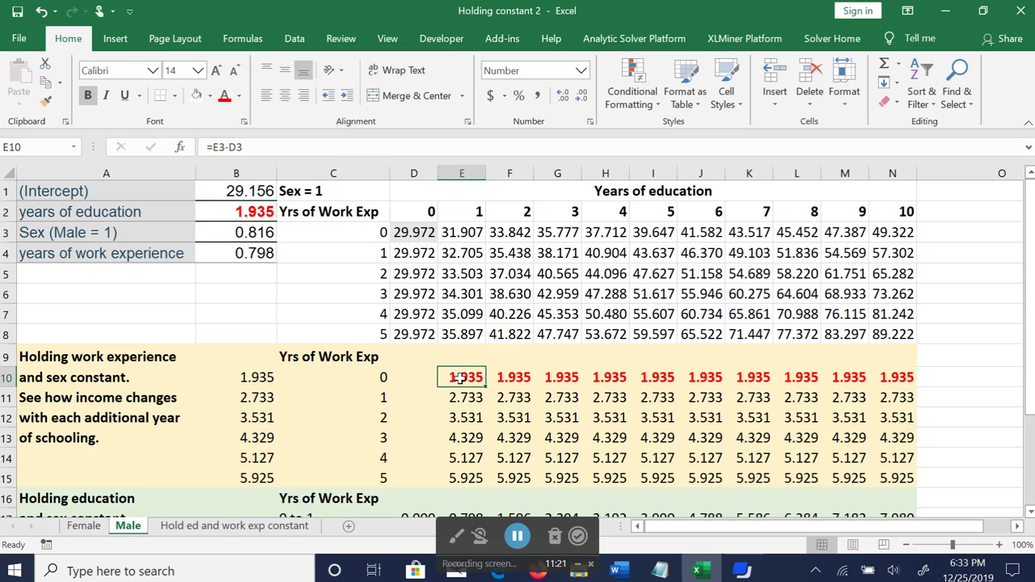
Check the E10 difference formula on the Female sheet and return to the Male sheet
click(84, 526)
click(464, 396)
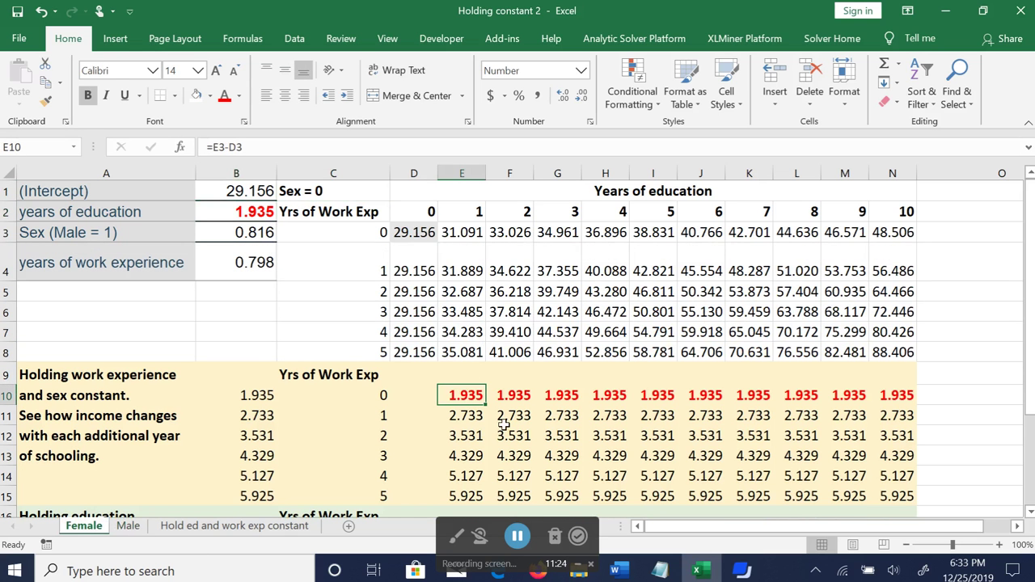
click(127, 526)
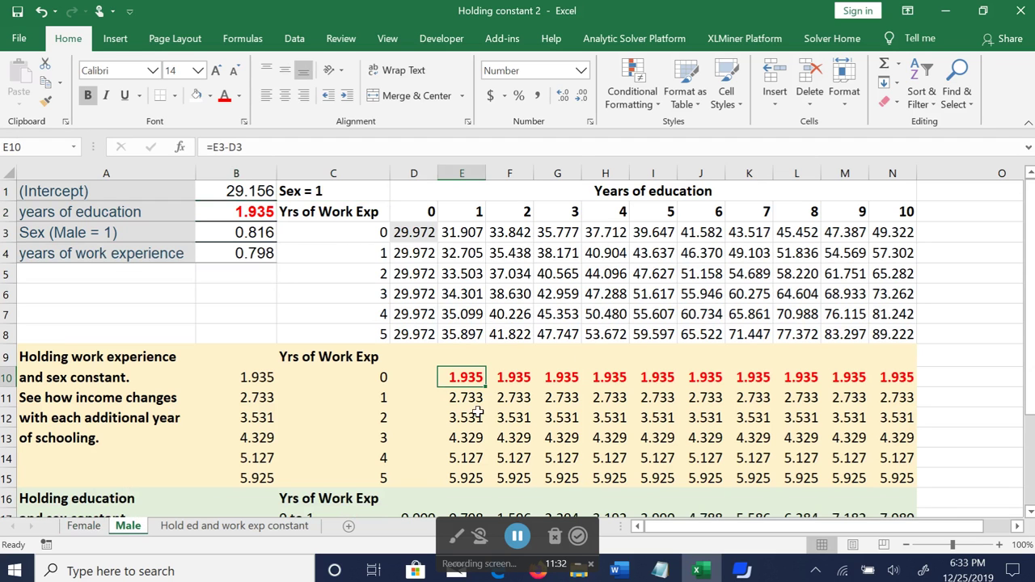
Compare the difference formulas in E11 and E13 with the incomes in rows 4 and 6 for 1 and 3 years of work experience
click(414, 257)
click(467, 257)
click(503, 254)
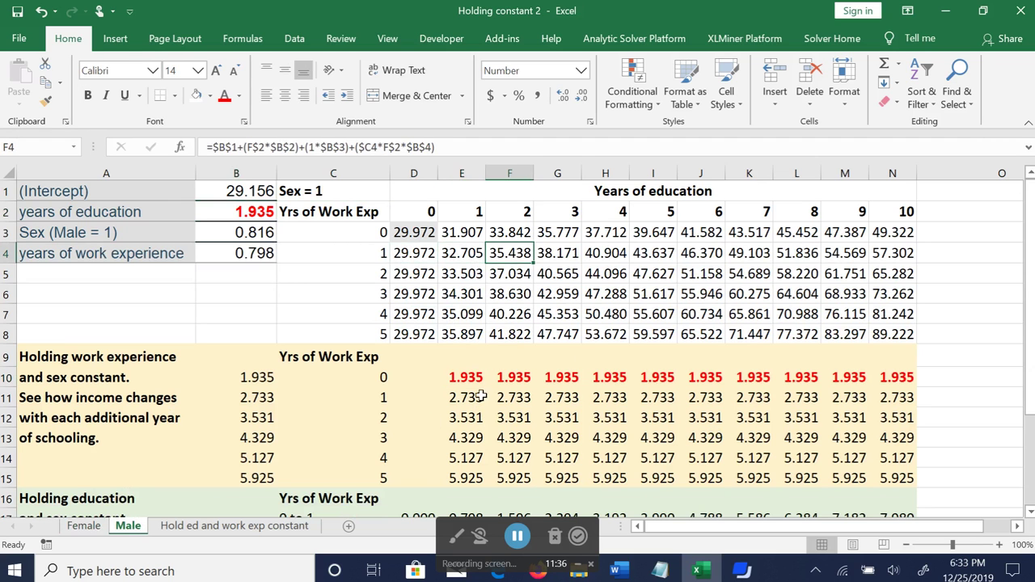
click(481, 396)
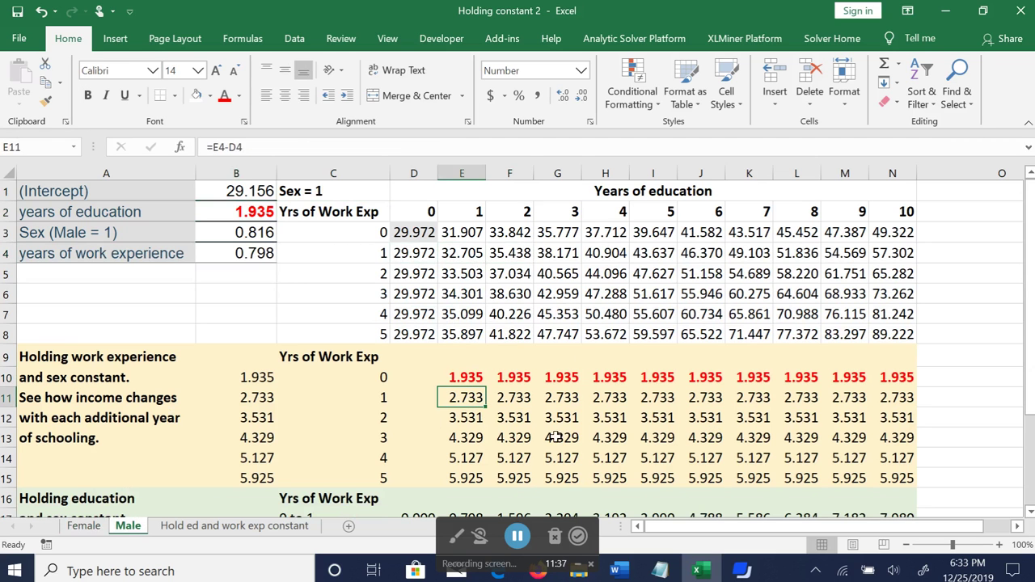
click(469, 293)
click(501, 294)
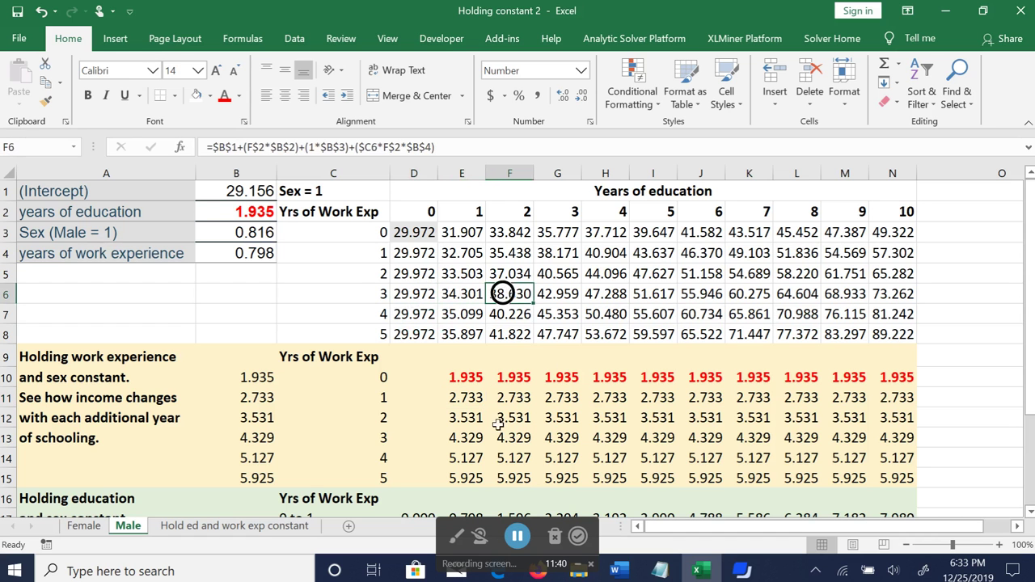
click(477, 439)
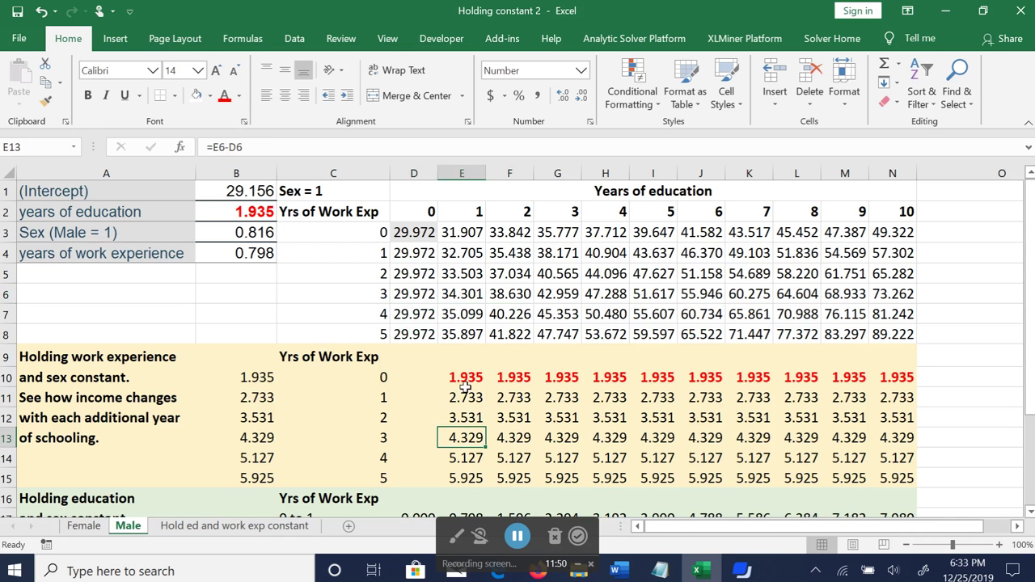
Highlight the differences in E10:N15 and compare them with the slope formulas in B10:B15
mouse_move(469, 377)
mouse_down()
mouse_move(467, 481)
mouse_move(899, 480)
mouse_up()
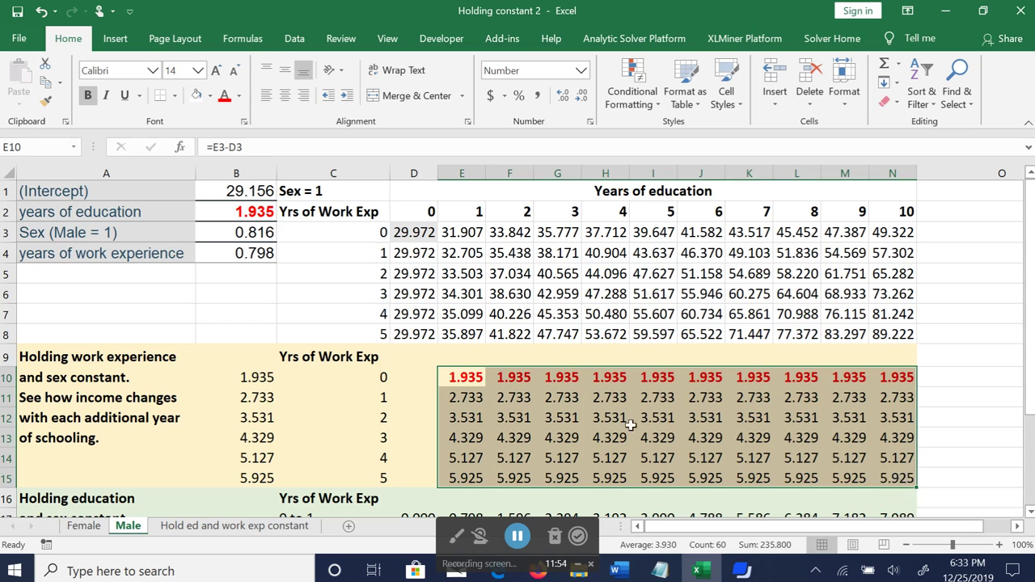
click(615, 422)
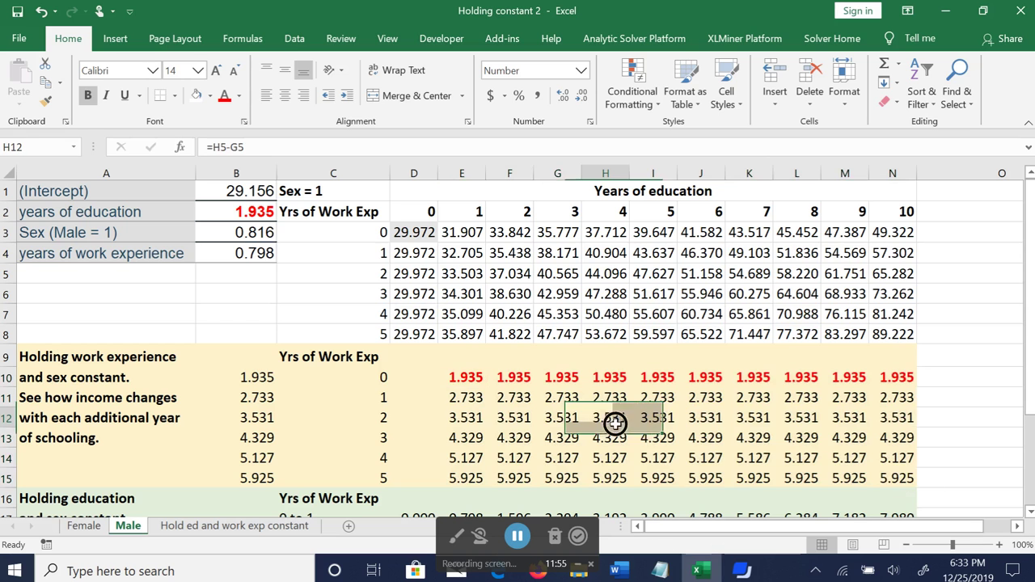
click(243, 377)
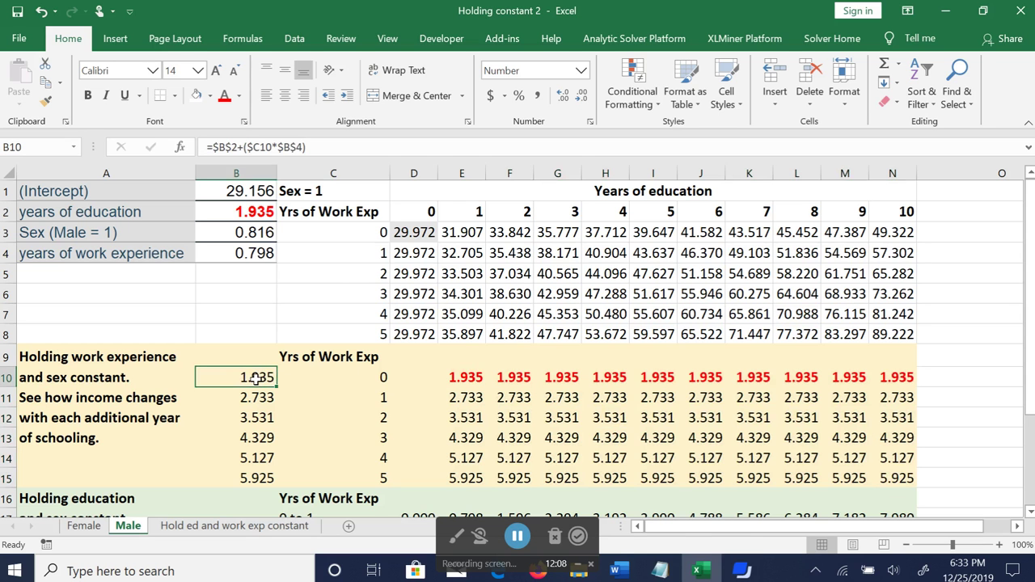
drag(255, 377, 250, 479)
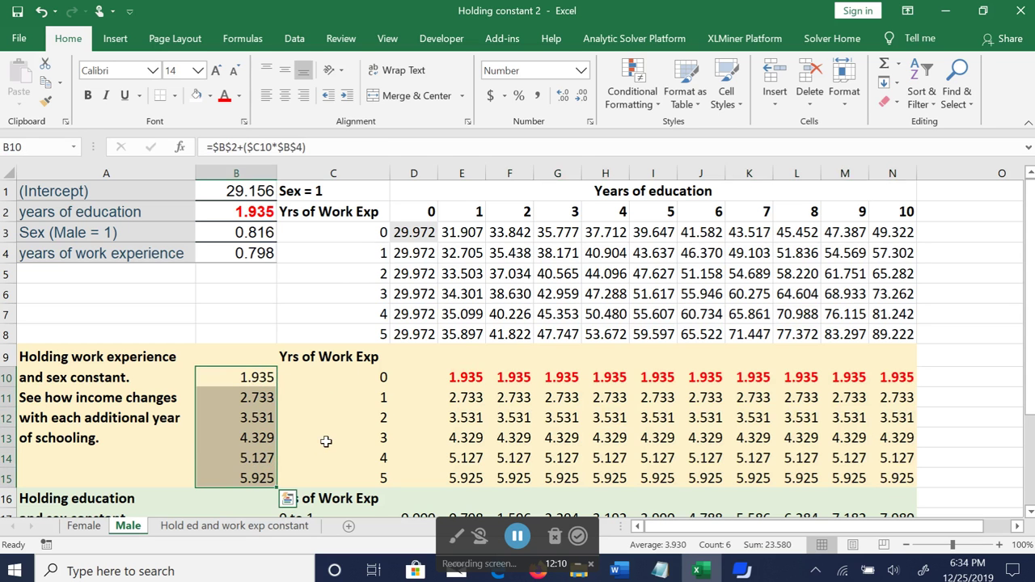
drag(461, 376, 880, 469)
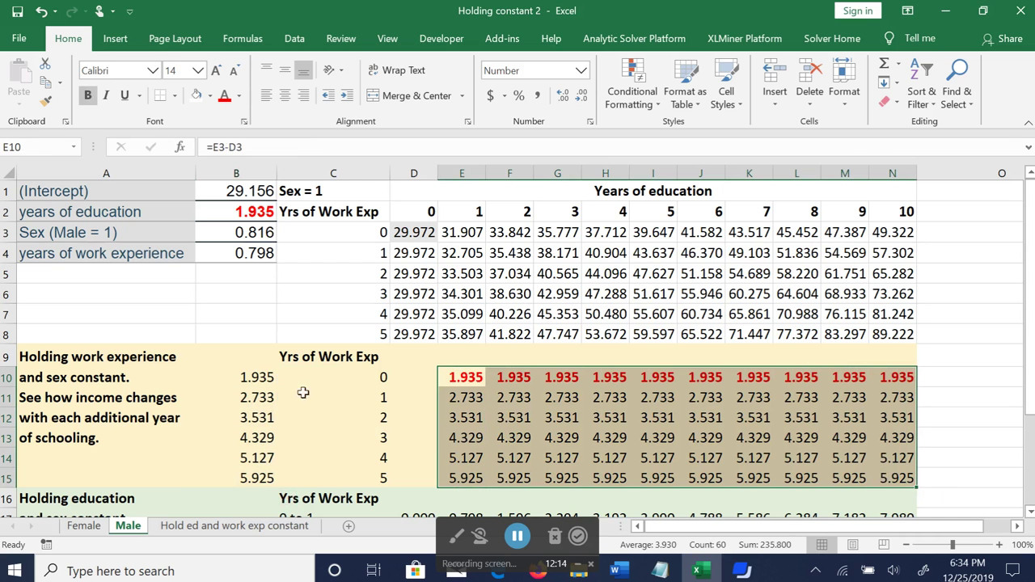
click(259, 377)
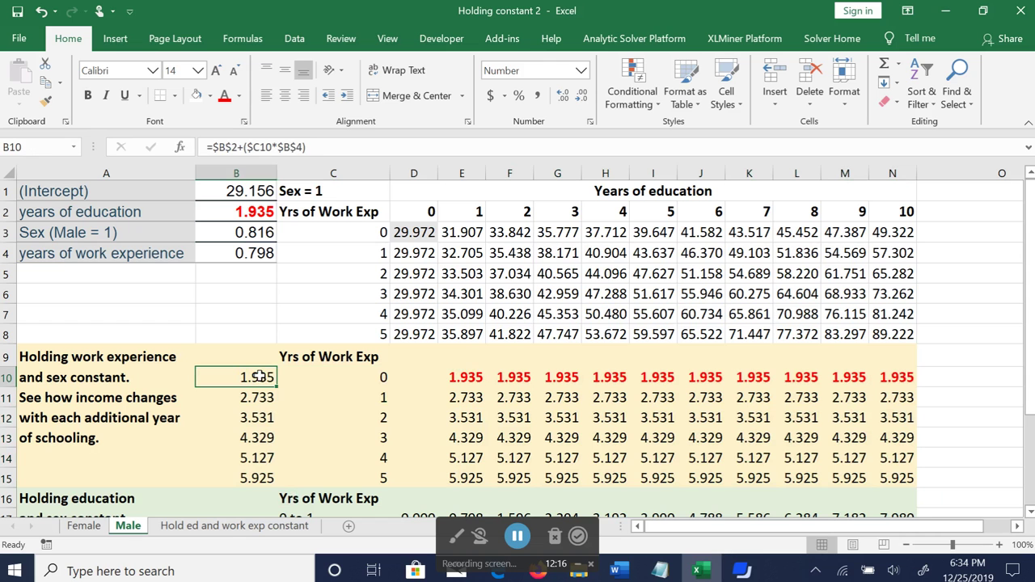
Compare the slope formulas in B10 and B11 and the range B10:B15 with the row differences in E10:I15
click(257, 400)
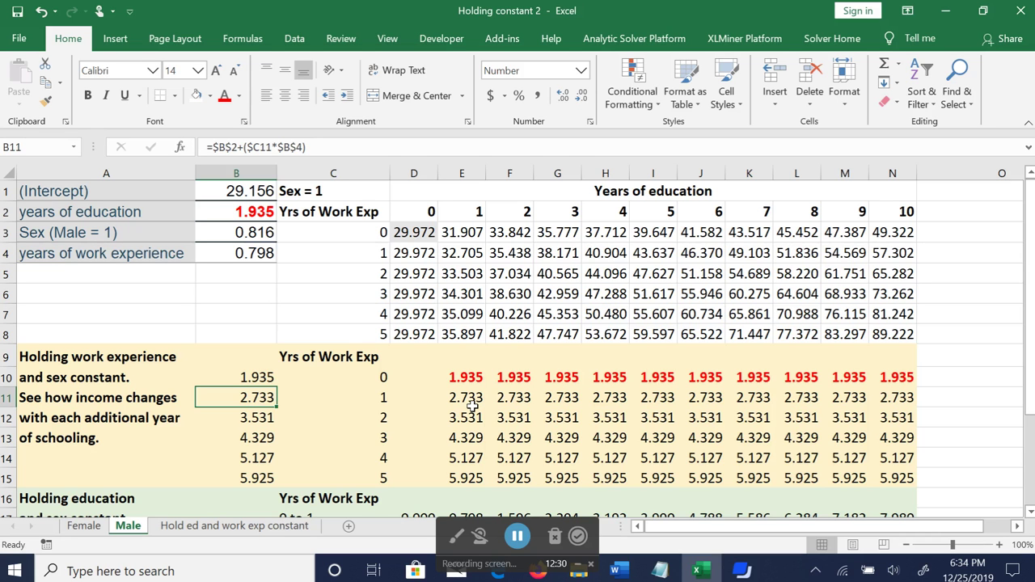
click(256, 378)
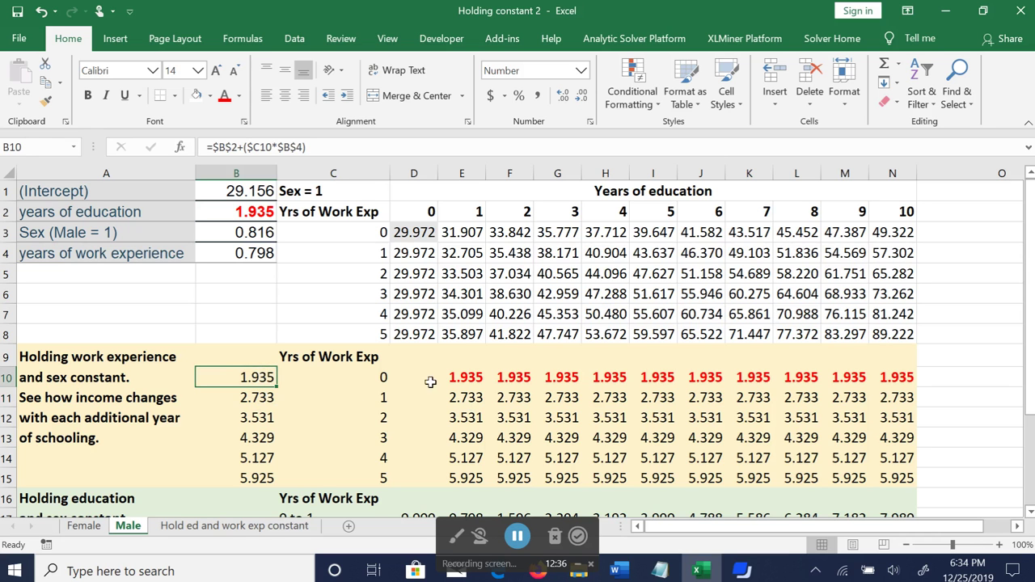
drag(461, 377, 661, 476)
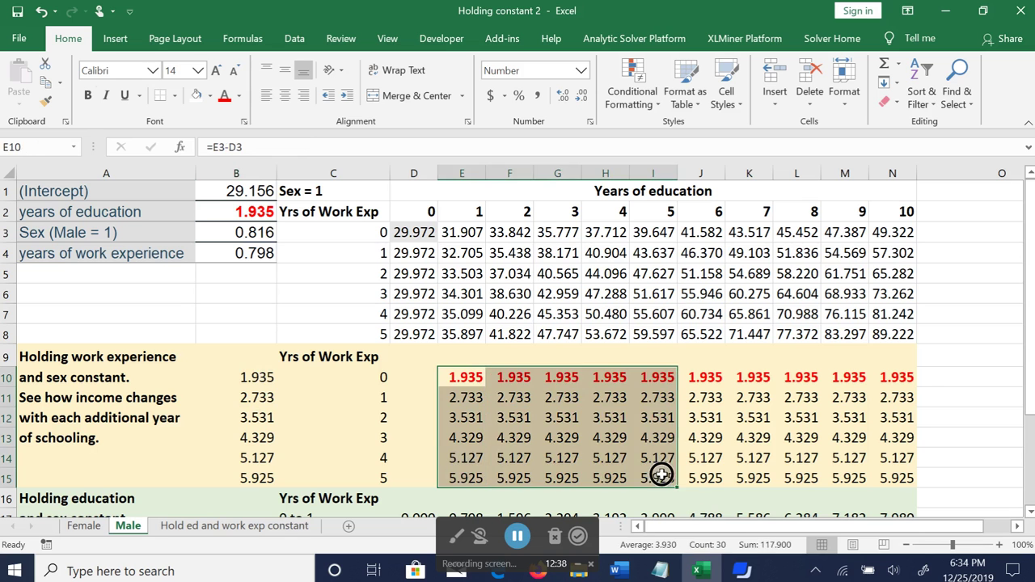
drag(255, 378, 255, 484)
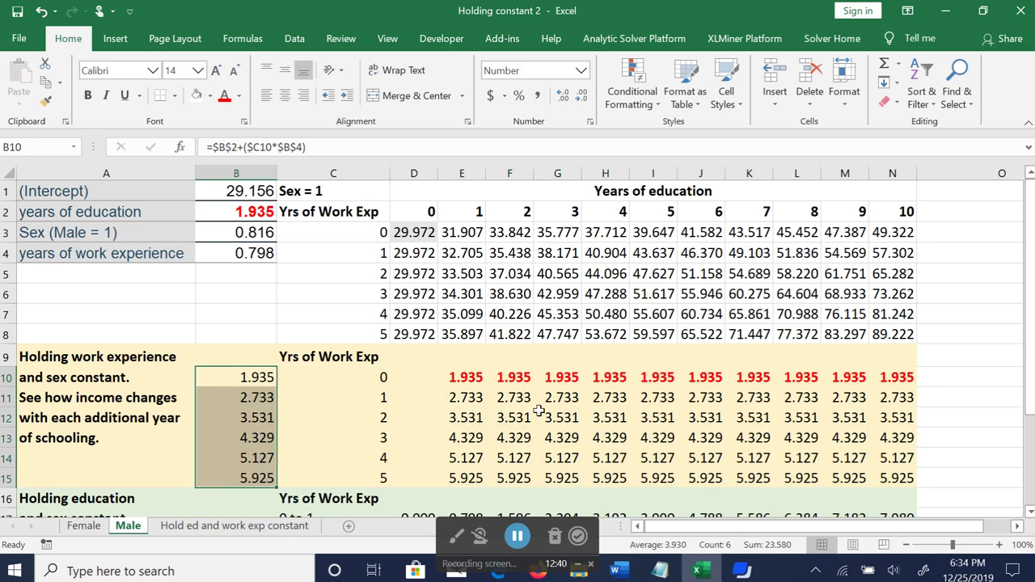
click(545, 412)
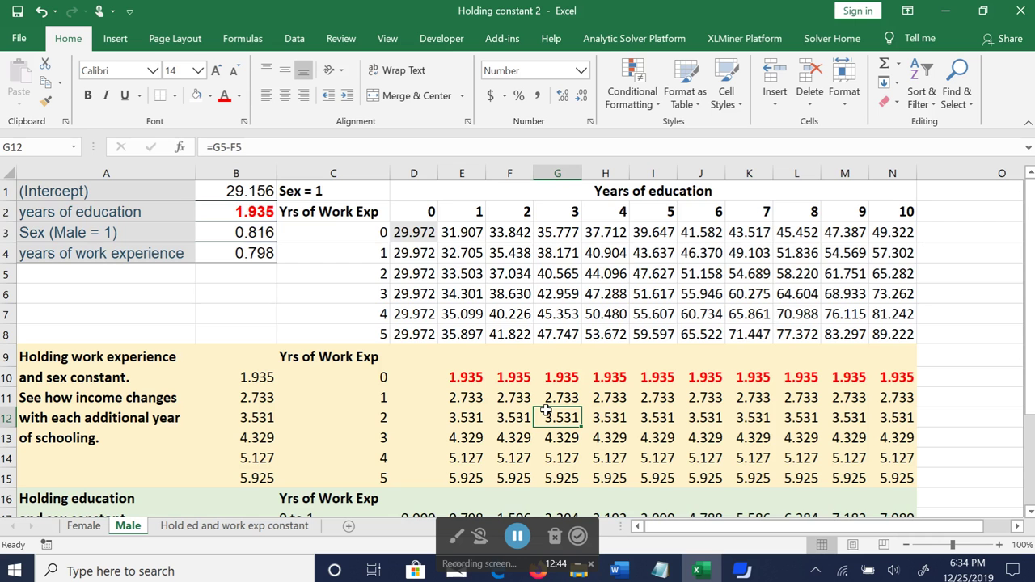
Examine the section holding education and sex constant in rows 16 to 21, relating E17 to the sex setting in C1 and the income table
scroll(545, 412, down, 2)
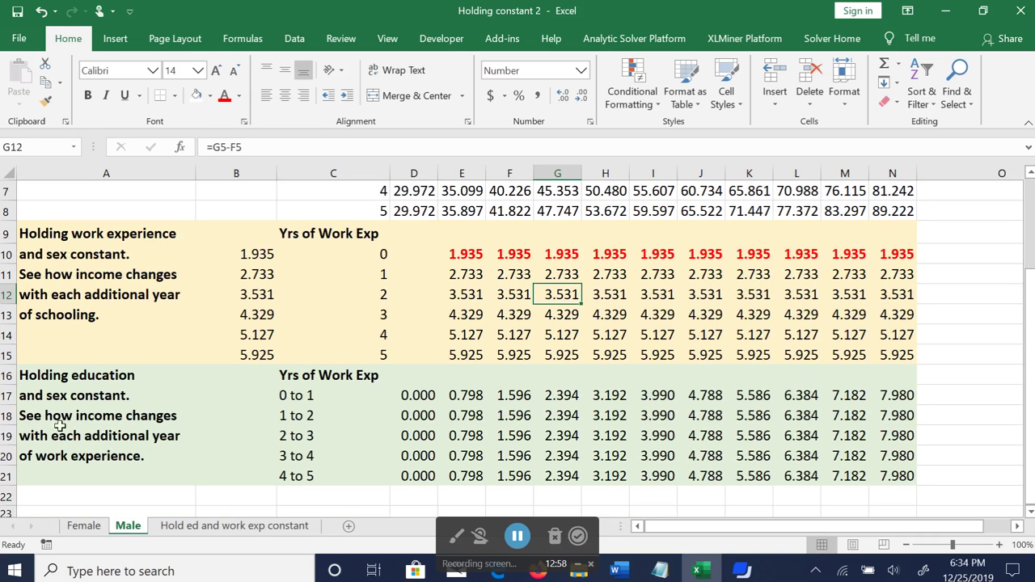
click(469, 173)
scroll(503, 330, up, 2)
click(334, 191)
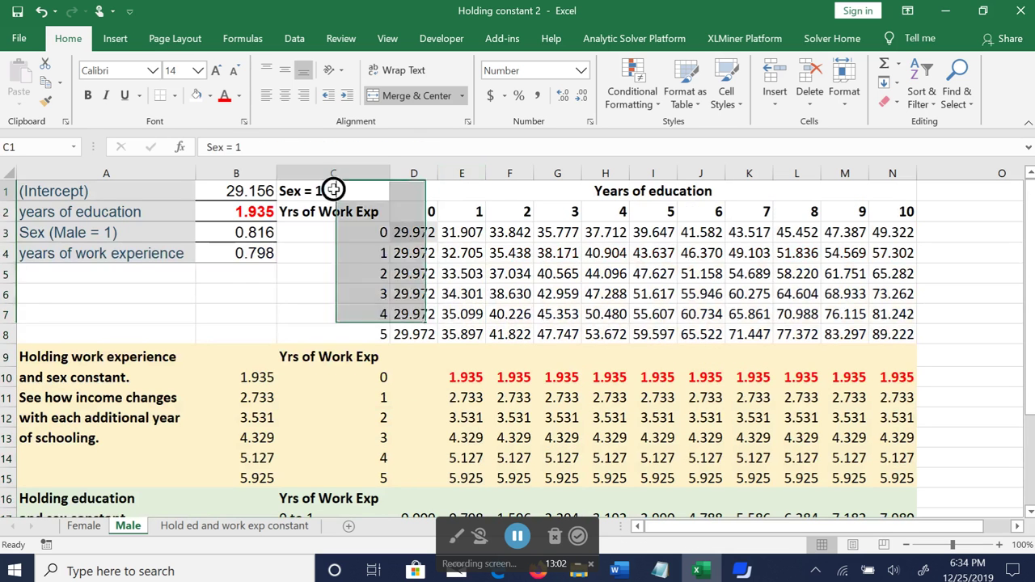
scroll(508, 371, down, 2)
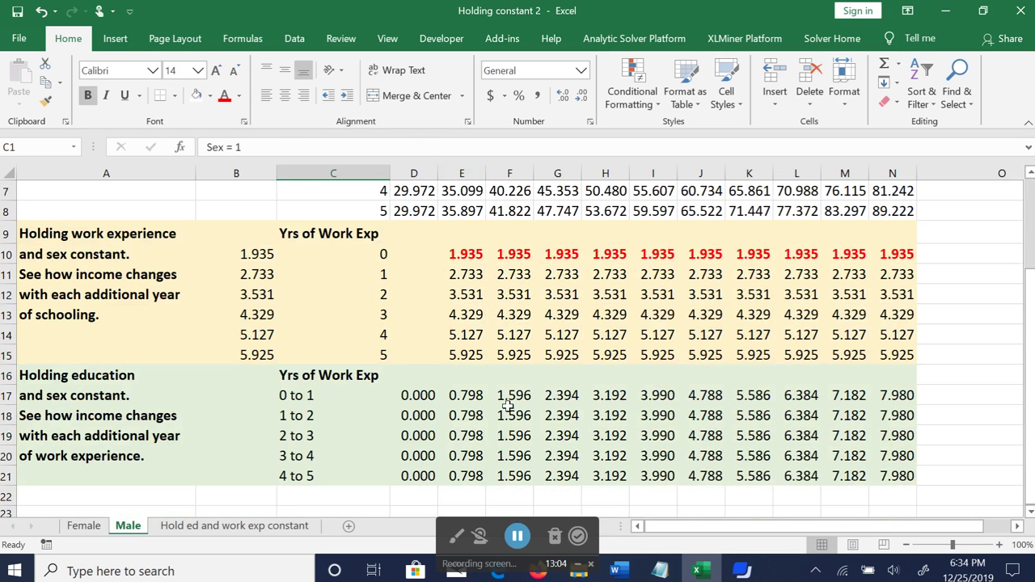
scroll(512, 409, up, 2)
scroll(516, 412, down, 1)
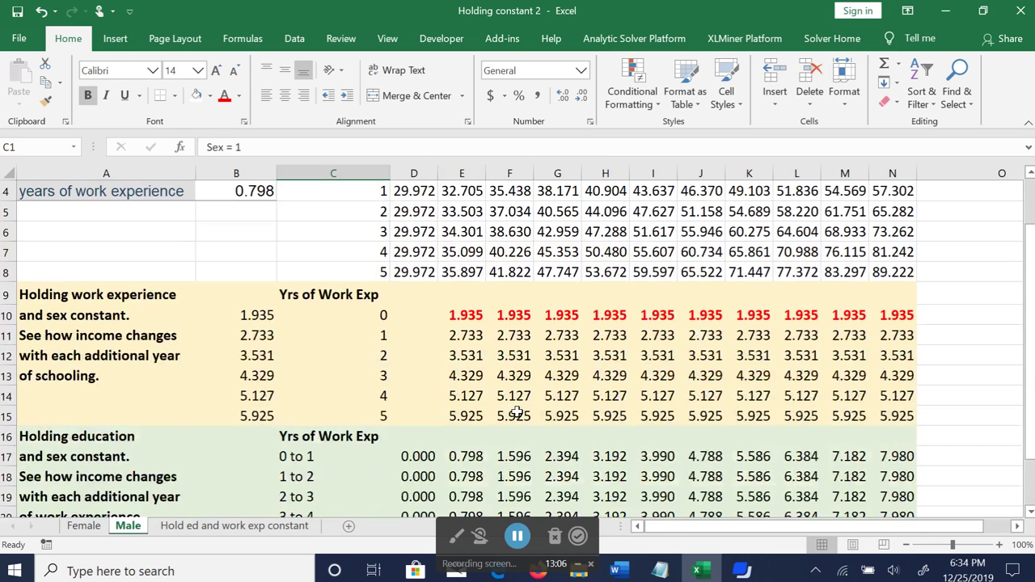
scroll(516, 412, up, 1)
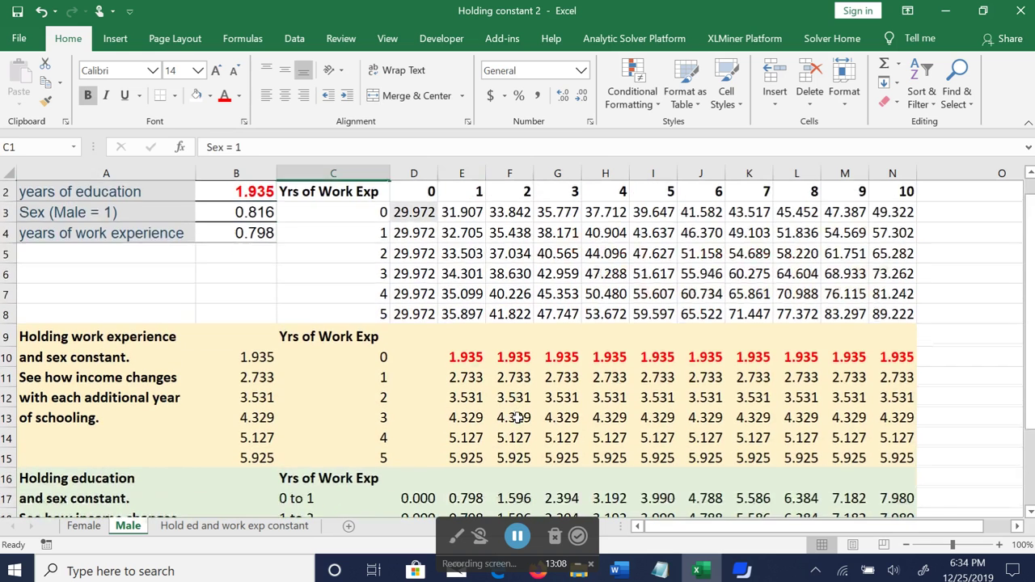
scroll(516, 413, down, 2)
click(475, 397)
scroll(475, 396, up, 2)
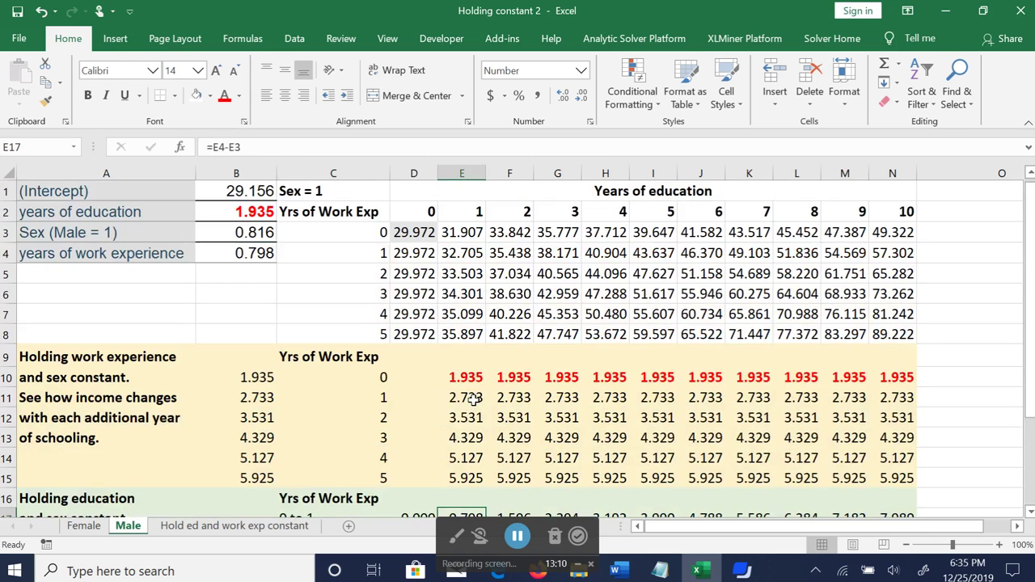
Compare the incomes in D3 to D5 for 0 years of education with the difference formula in D17
click(418, 240)
click(413, 253)
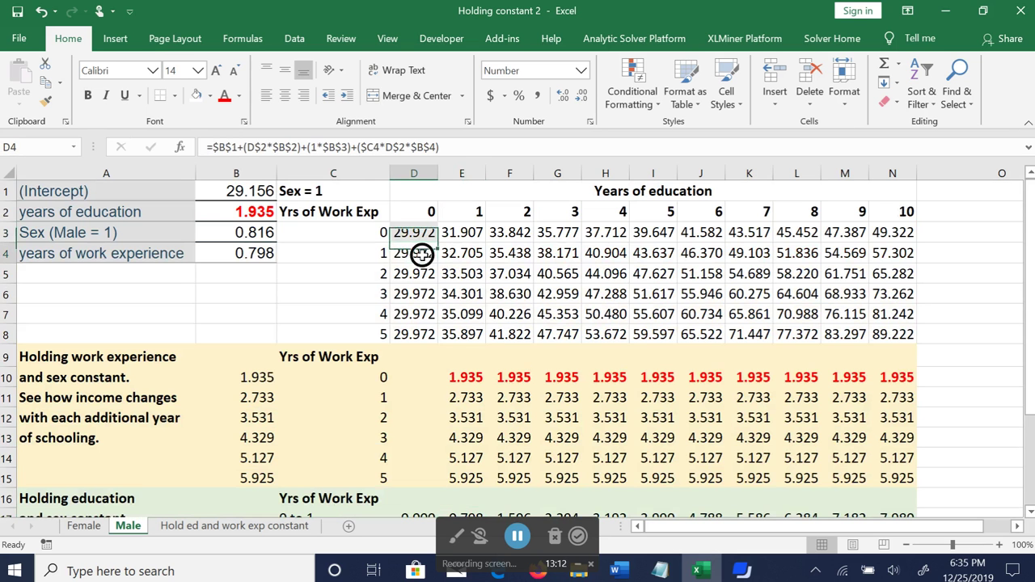
click(414, 274)
scroll(486, 342, down, 2)
click(417, 396)
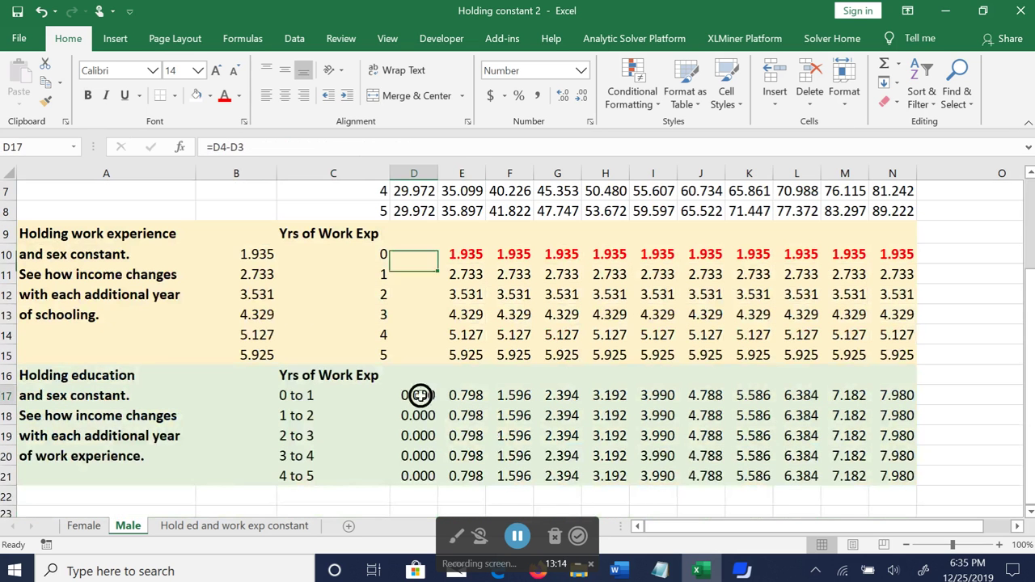
scroll(539, 434, up, 2)
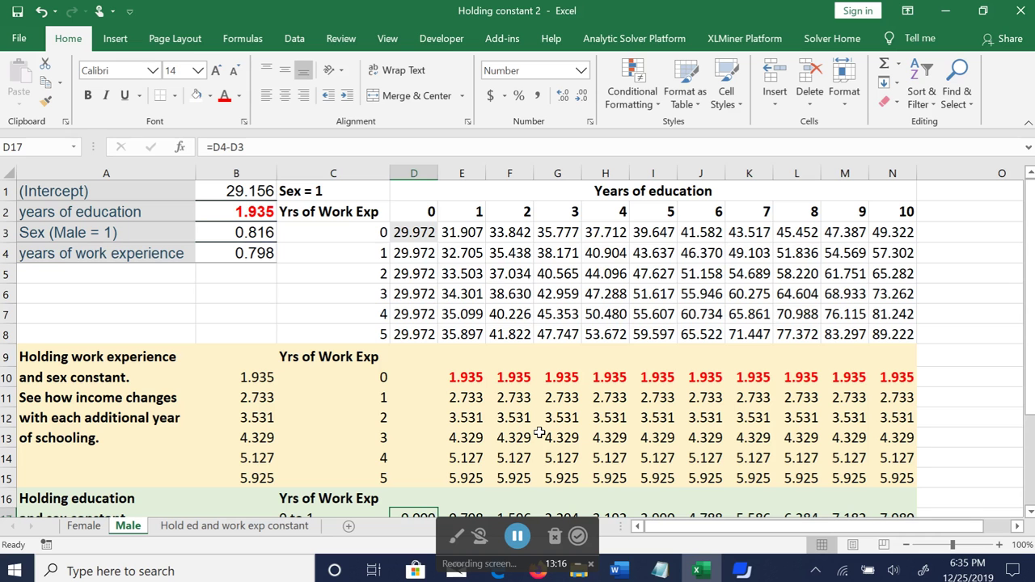
click(414, 173)
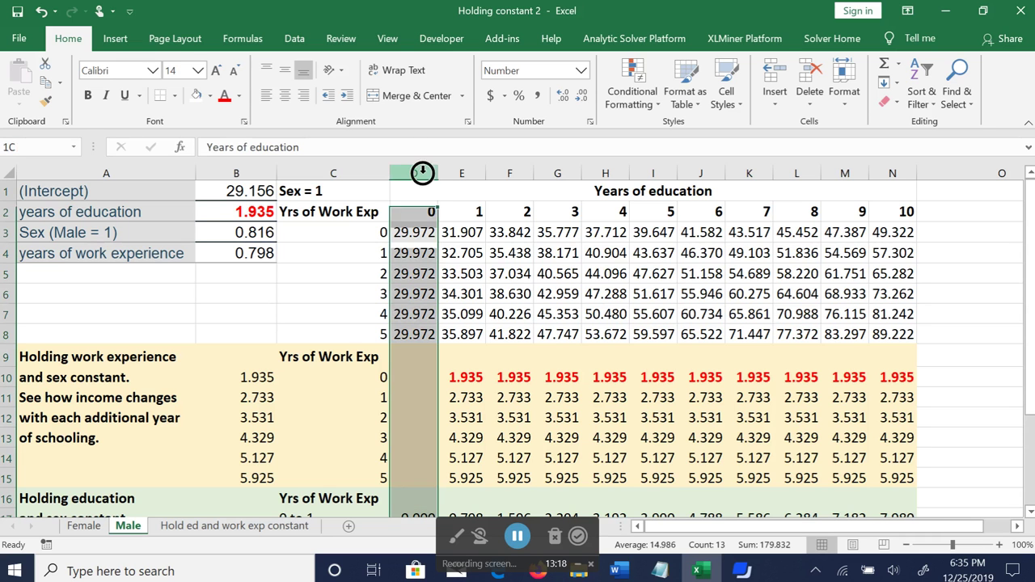
Compare the incomes in E3 to E5 for 1 year of education with the difference formula in E17
click(479, 291)
click(462, 232)
click(462, 253)
click(462, 273)
scroll(515, 300, down, 2)
click(476, 394)
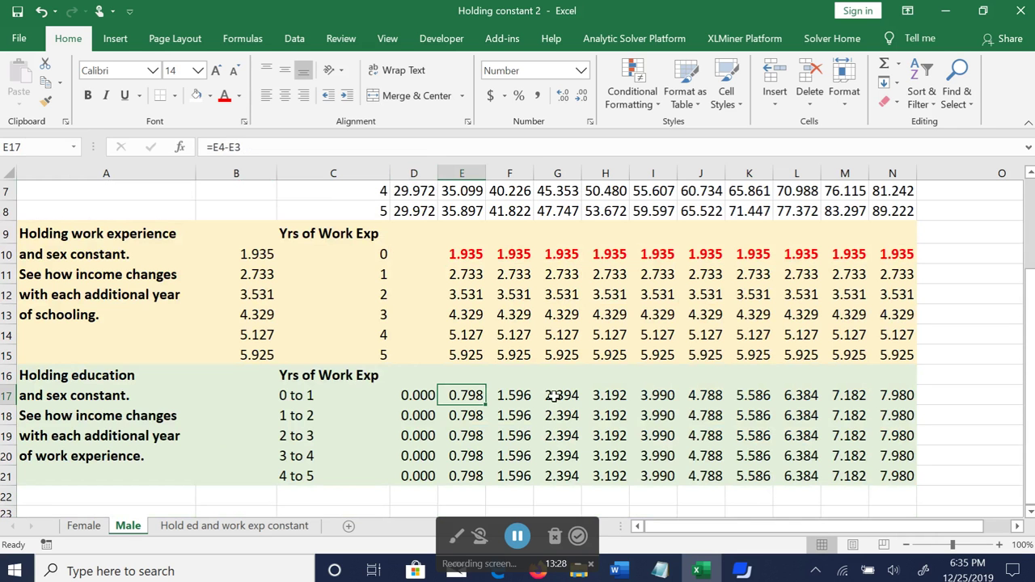
Check the work experience differences in rows 17 to 21 on the Female sheet and return to the Male sheet
click(81, 525)
click(457, 456)
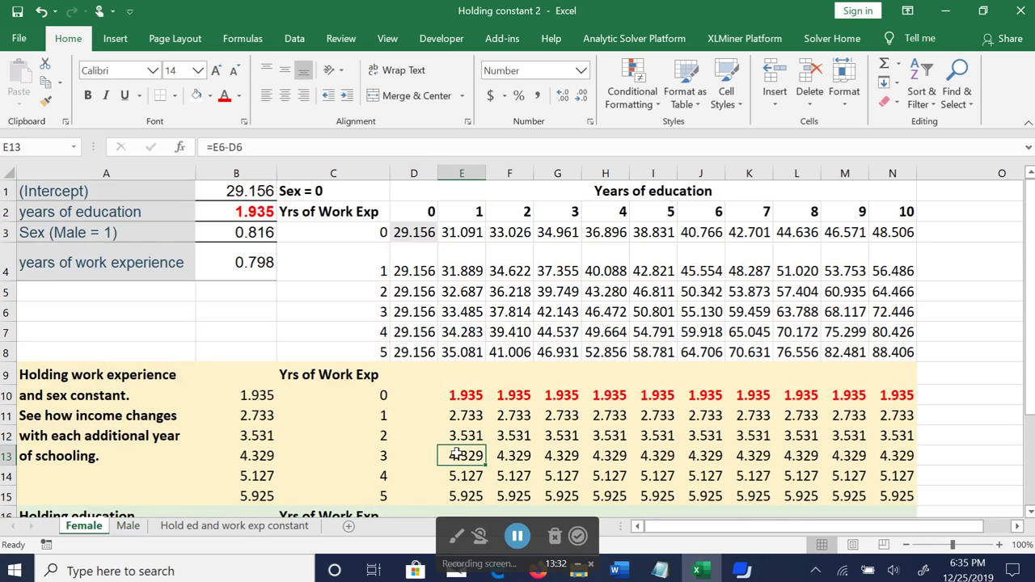
scroll(457, 455, down, 2)
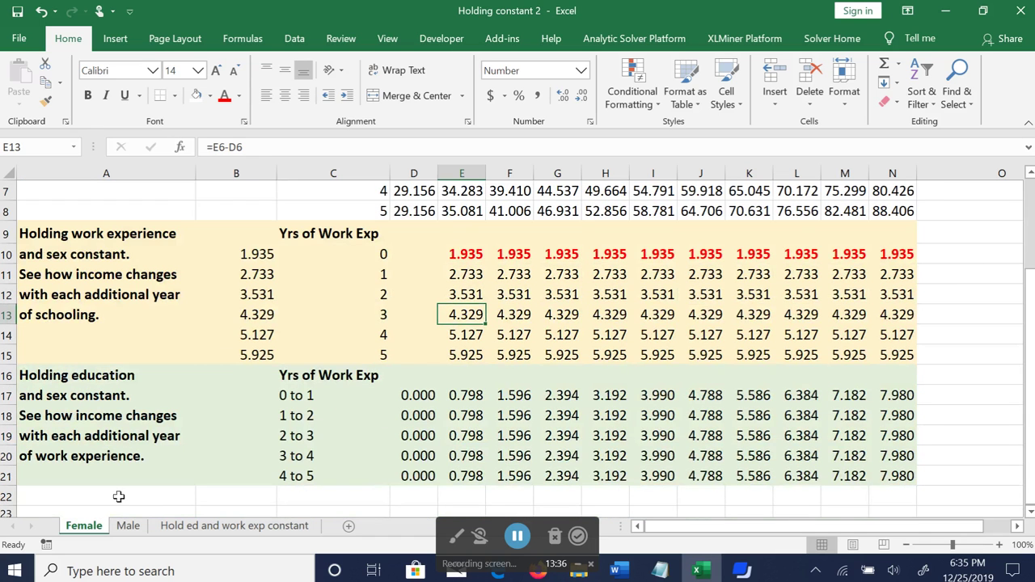
click(128, 526)
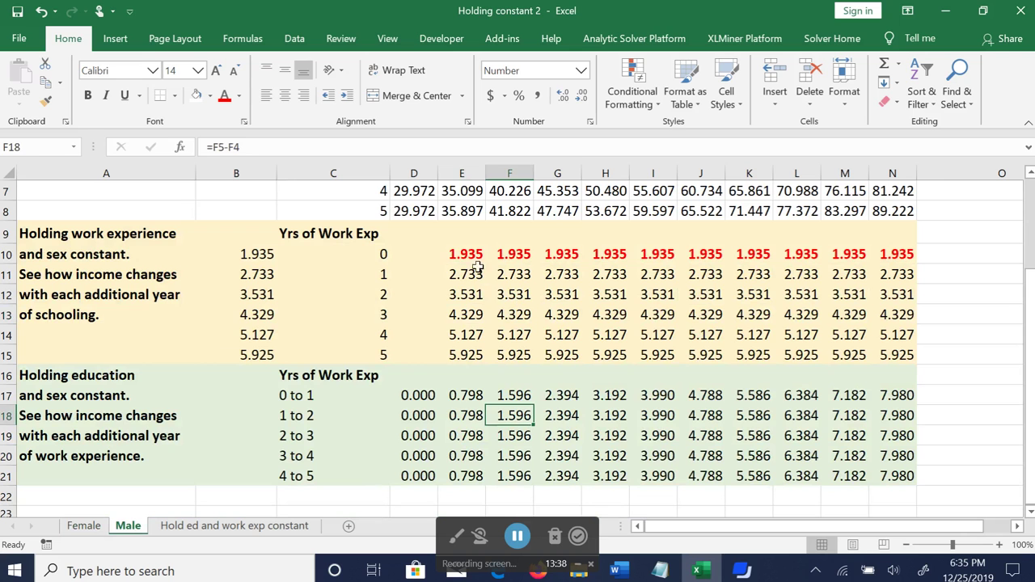
Highlight the schooling differences in E10:N15 on the Male sheet and compare them with the same block on the Female sheet
drag(469, 257, 891, 350)
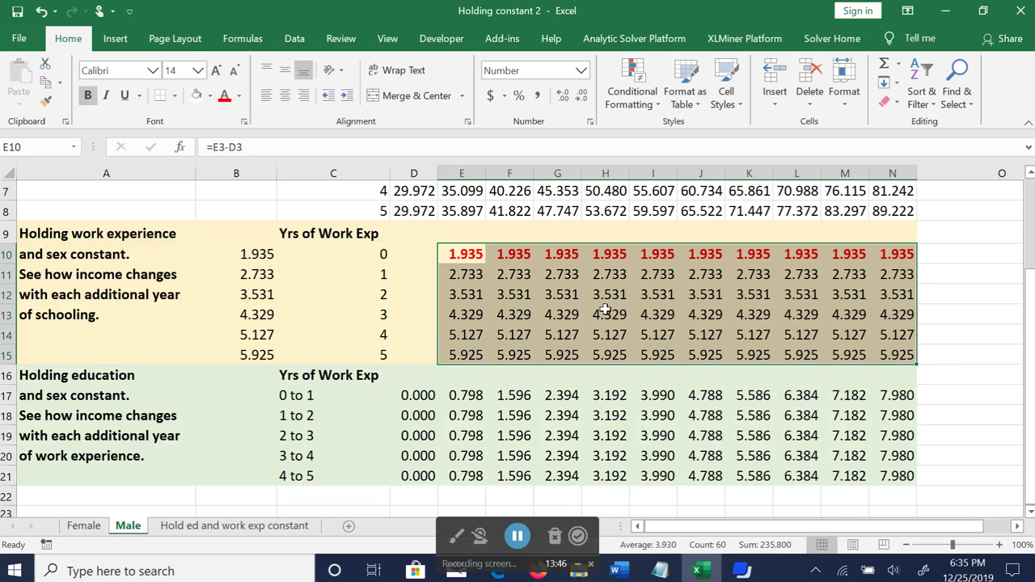
click(84, 525)
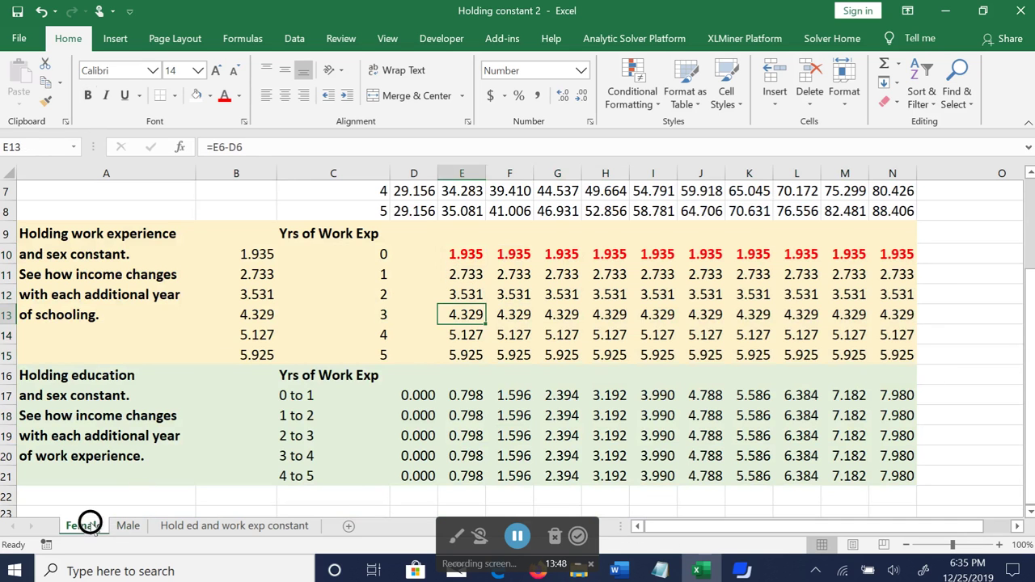
click(561, 332)
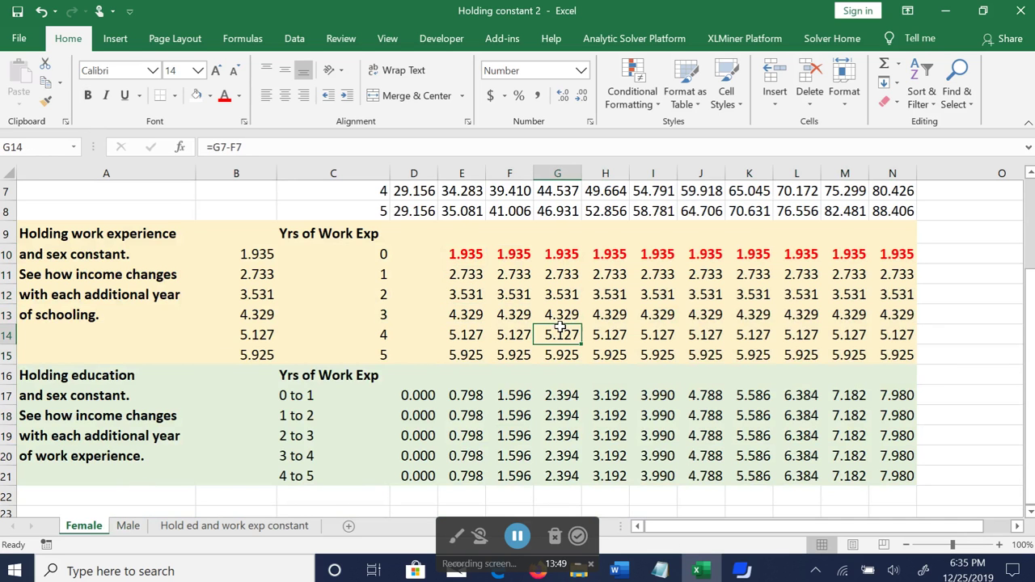
click(127, 525)
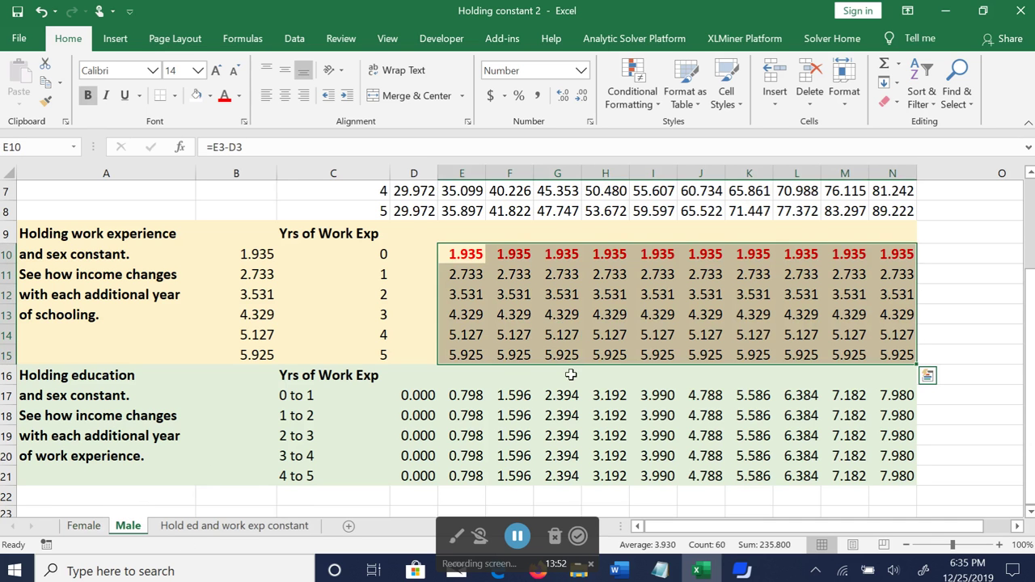
Compare the work experience difference formula in G19 with the incomes in the table above it
click(560, 435)
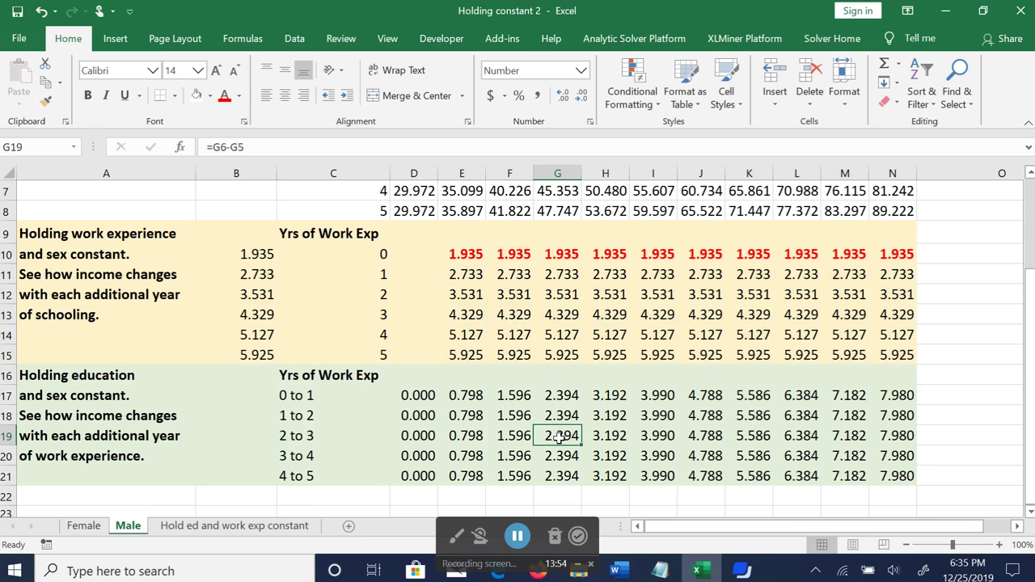
scroll(559, 436, up, 2)
scroll(556, 447, down, 3)
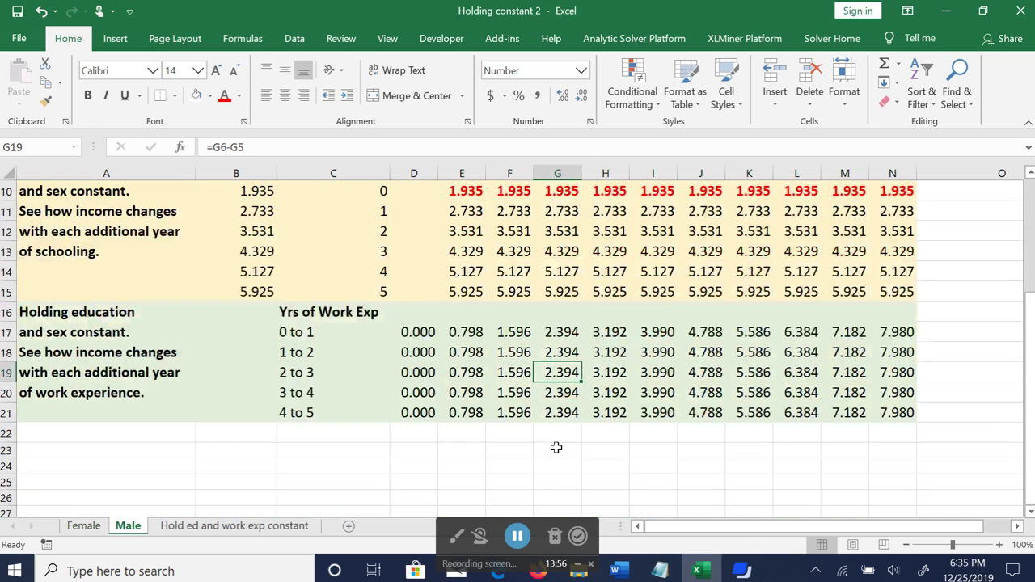
scroll(556, 447, up, 1)
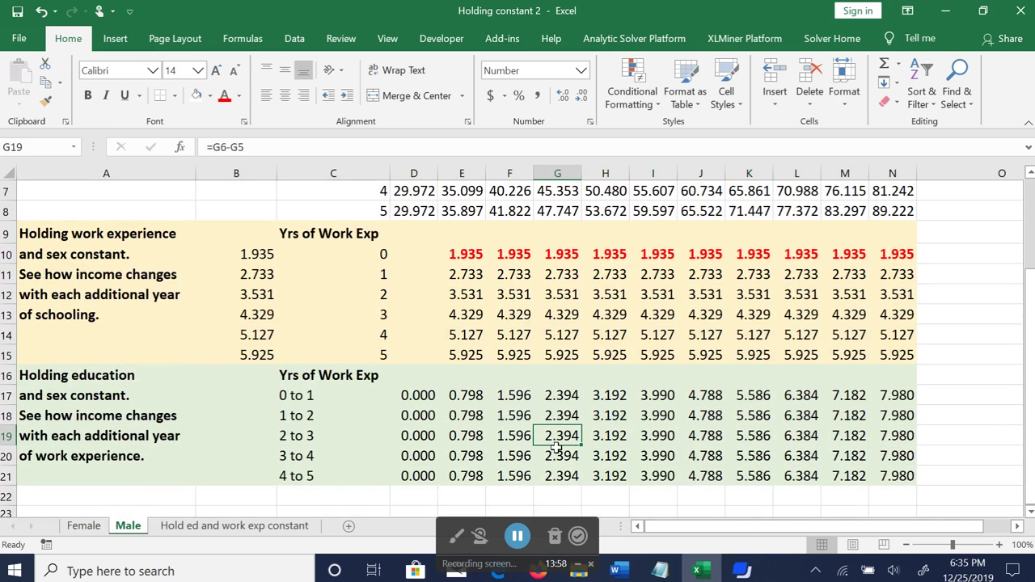
scroll(557, 447, up, 2)
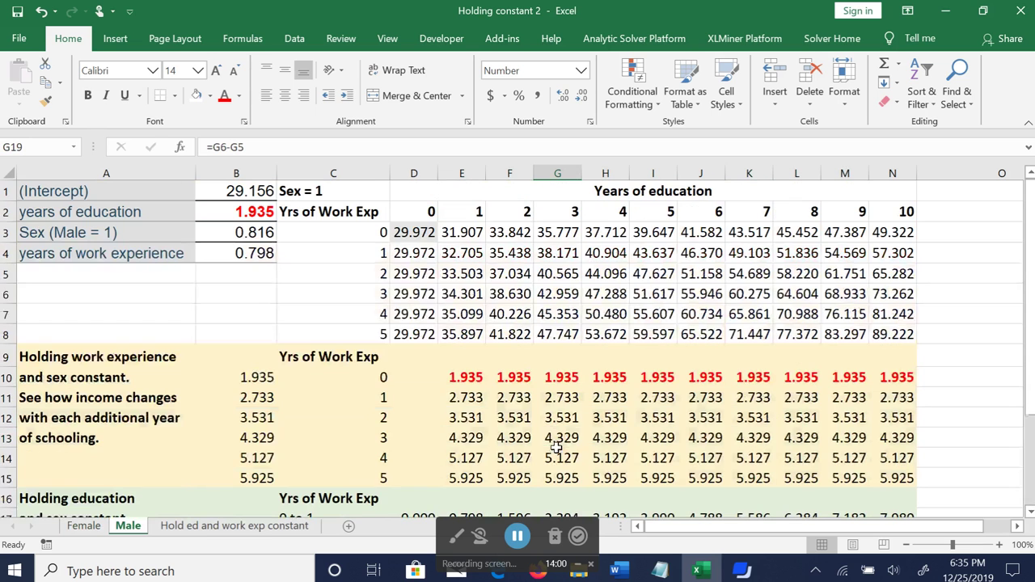
Highlight column E for 1 year of education and point out the sex setting in C1 as the constants
click(468, 173)
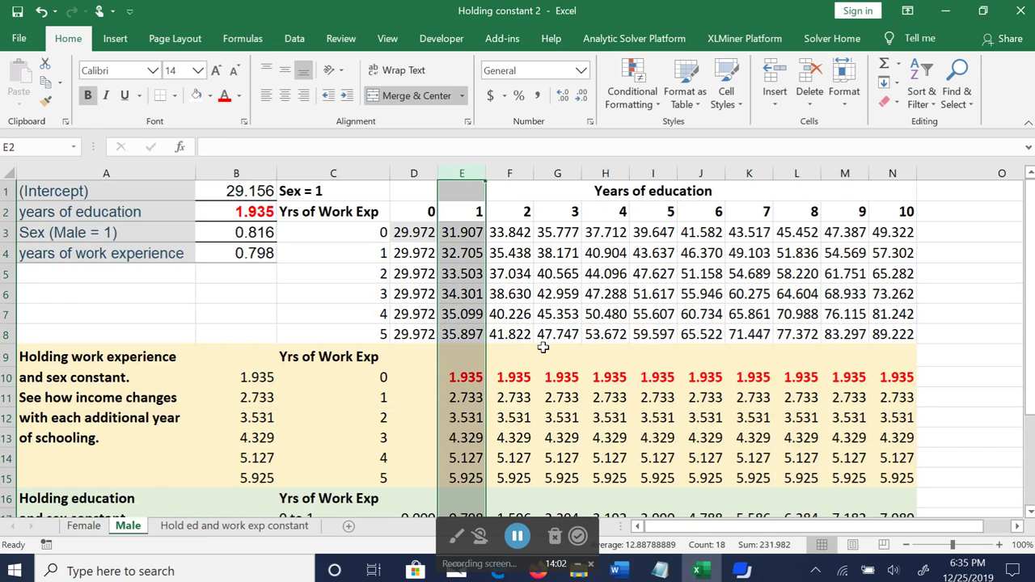
click(324, 192)
click(463, 173)
scroll(517, 358, down, 2)
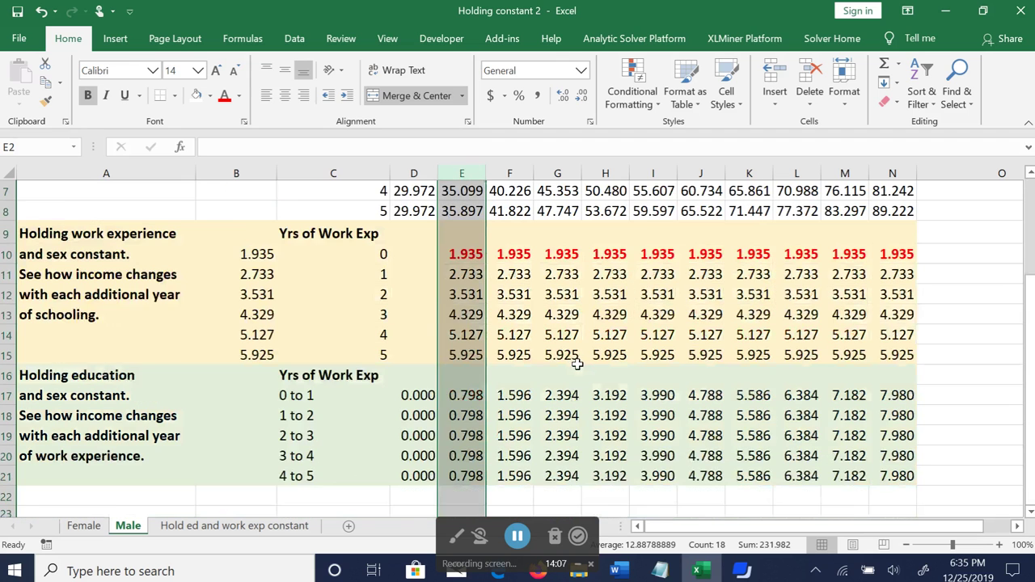
Inspect each work experience difference formula from E17 to E21 and highlight the range E17:E21
click(475, 394)
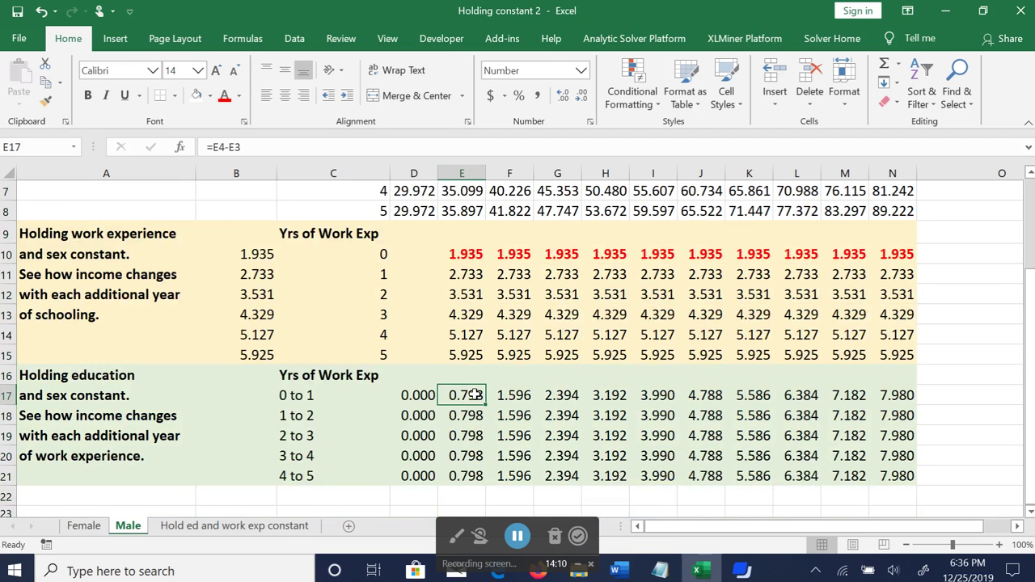
click(473, 416)
click(470, 438)
click(470, 457)
click(468, 477)
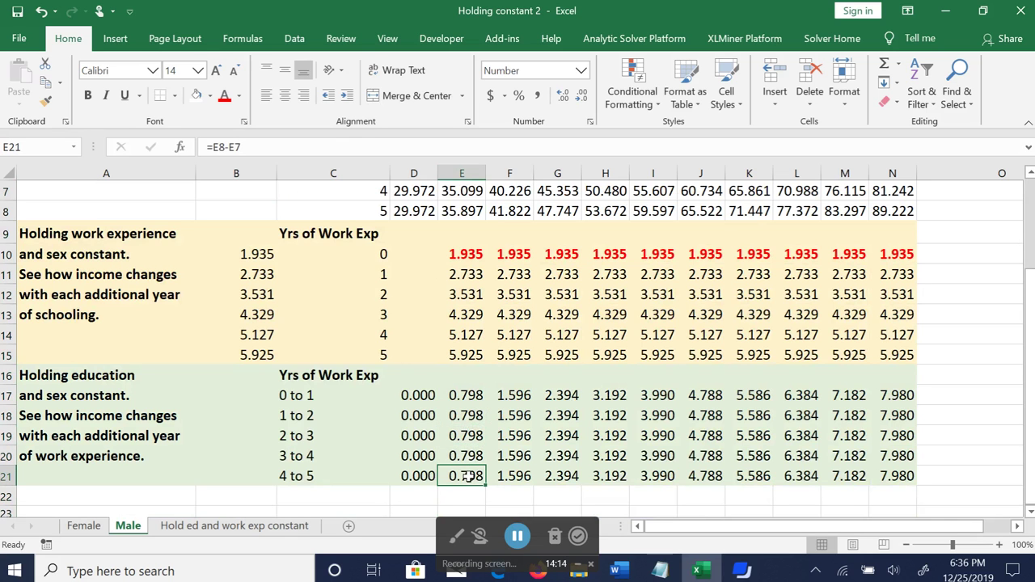
drag(475, 395, 469, 474)
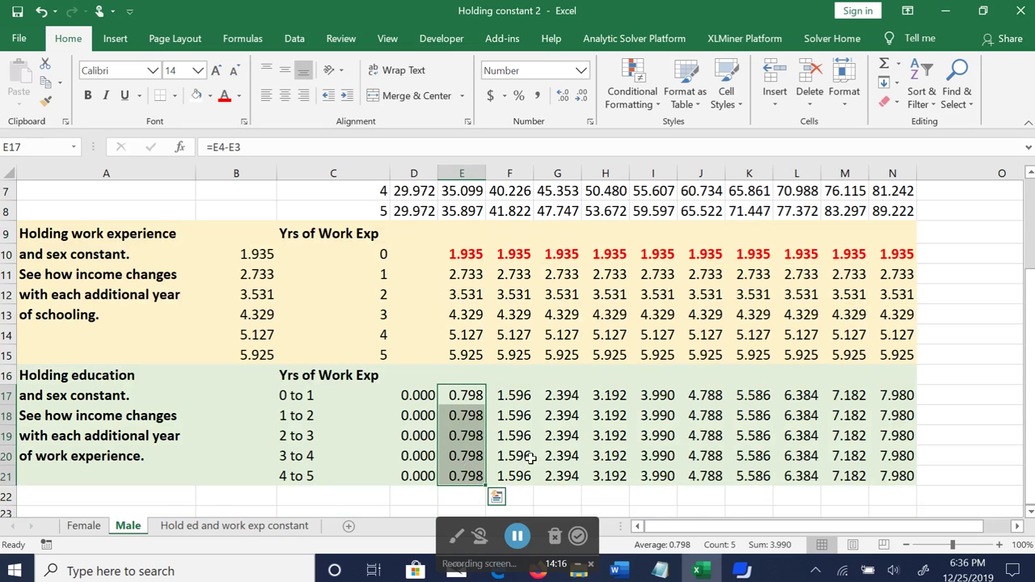
Highlight the work experience differences in F17:F21, G17:G21 and H17:H21, and compare E17 with the coefficients and income table
drag(522, 391, 526, 474)
drag(571, 389, 569, 475)
drag(608, 395, 611, 476)
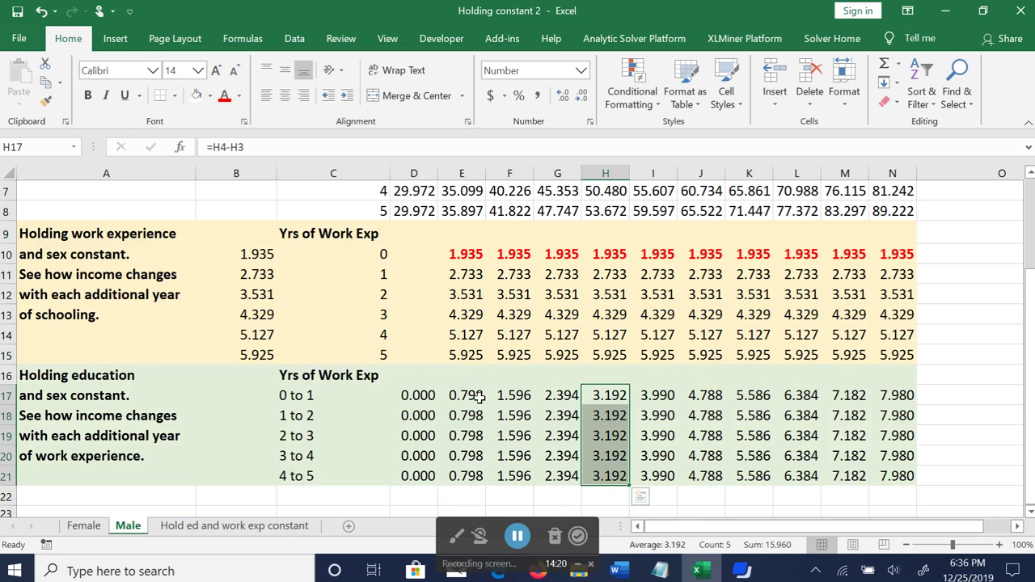
click(479, 395)
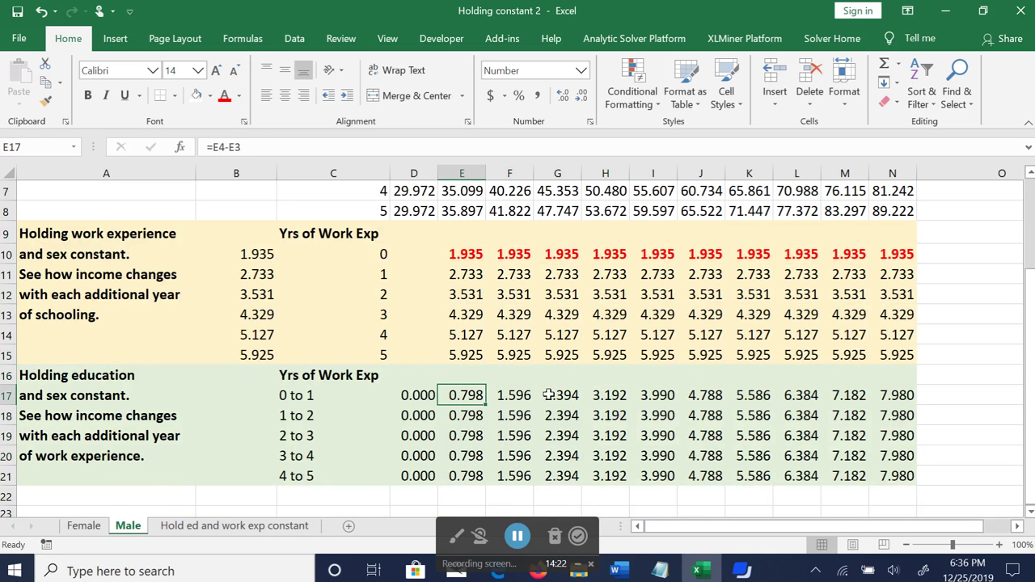
scroll(548, 395, up, 2)
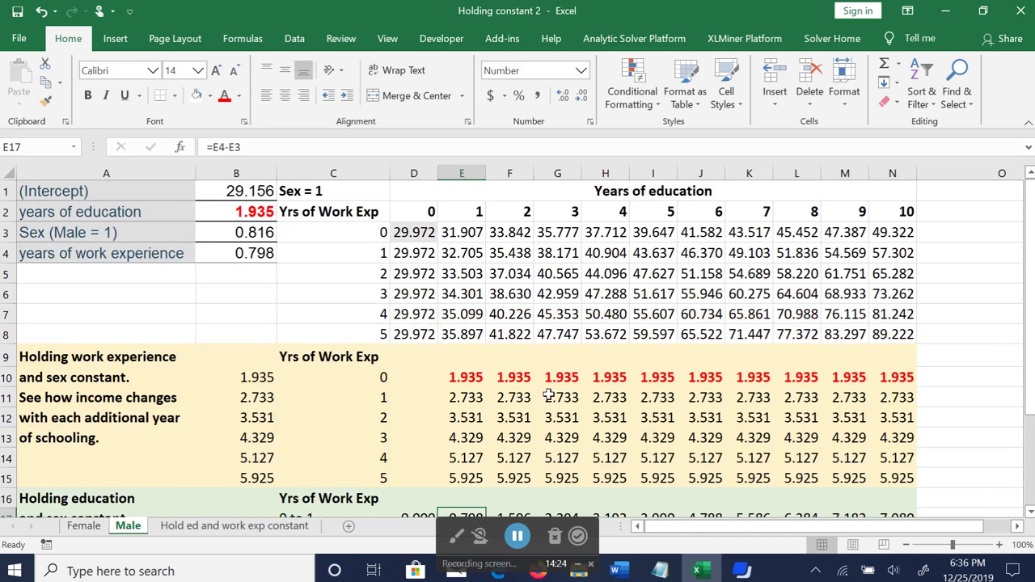
Point out the sex setting in C1, highlight education difference rows 10 to 13, and inspect the difference formulas in E10 and H12
click(343, 194)
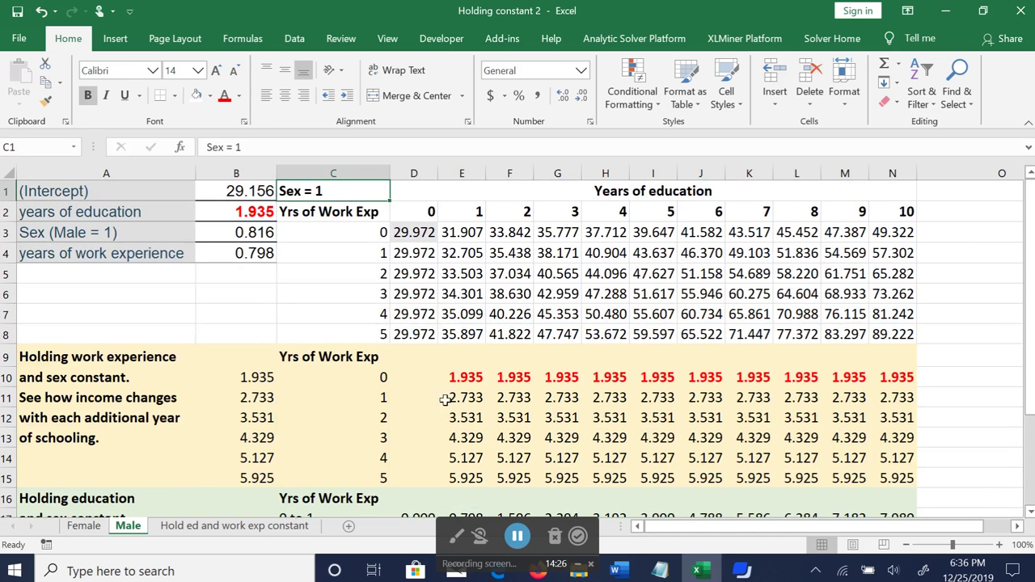
click(6, 377)
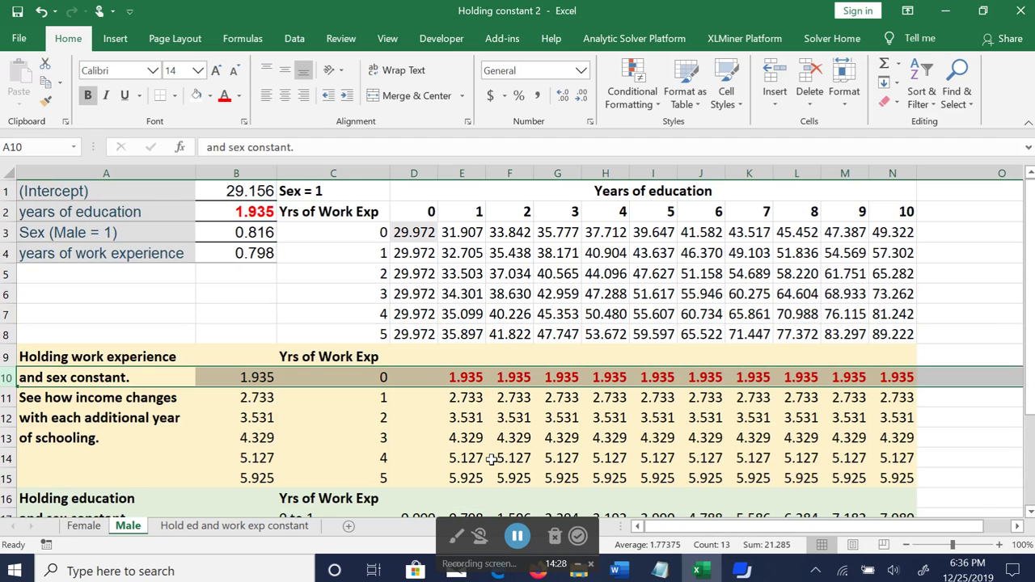
click(461, 377)
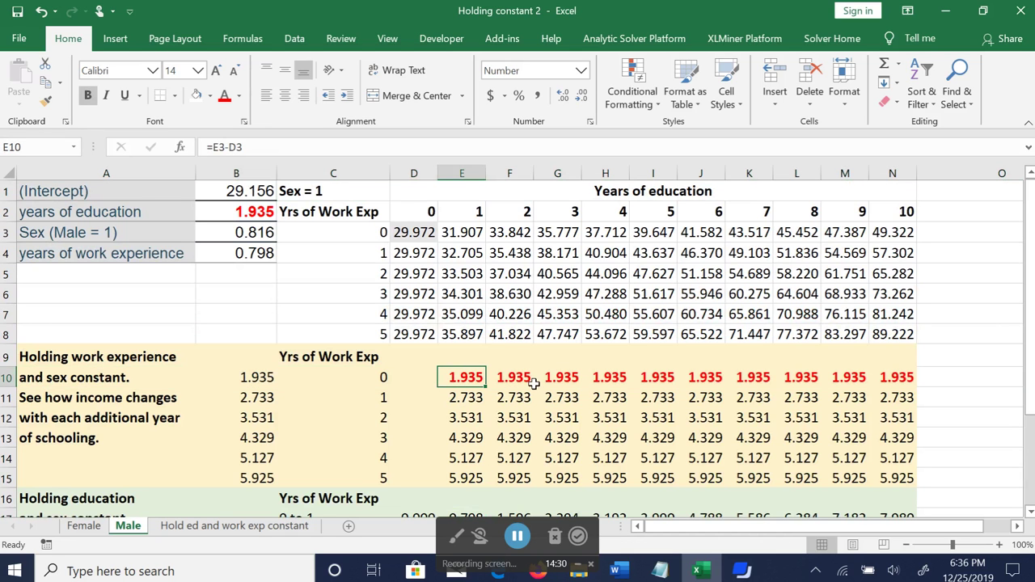
click(7, 377)
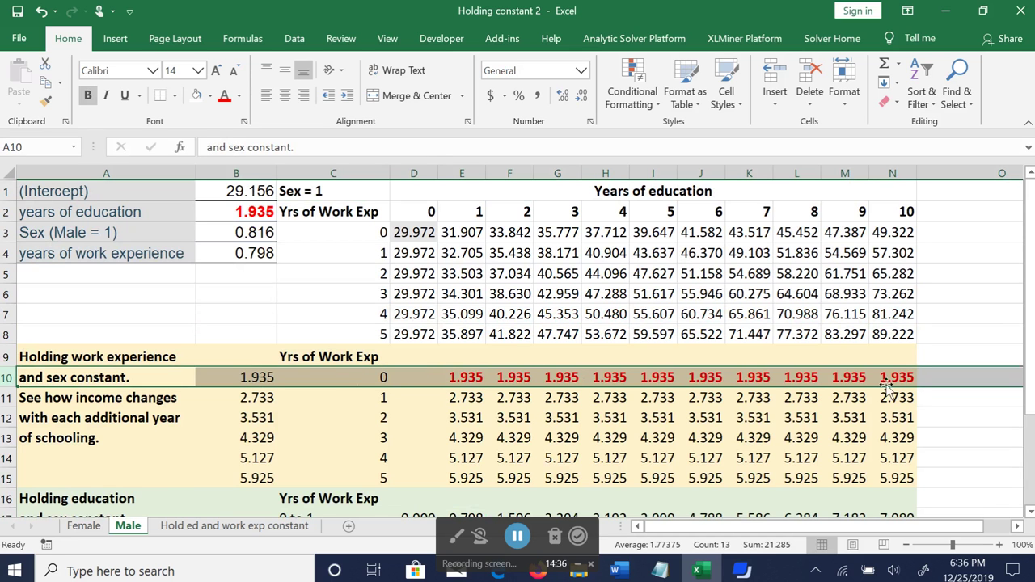
click(6, 397)
click(6, 417)
click(6, 438)
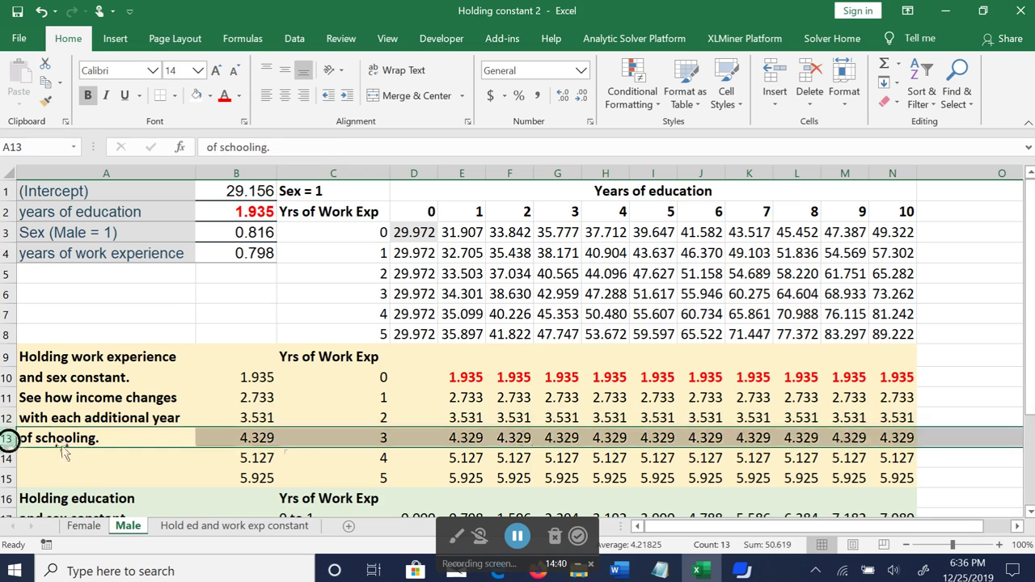
click(606, 417)
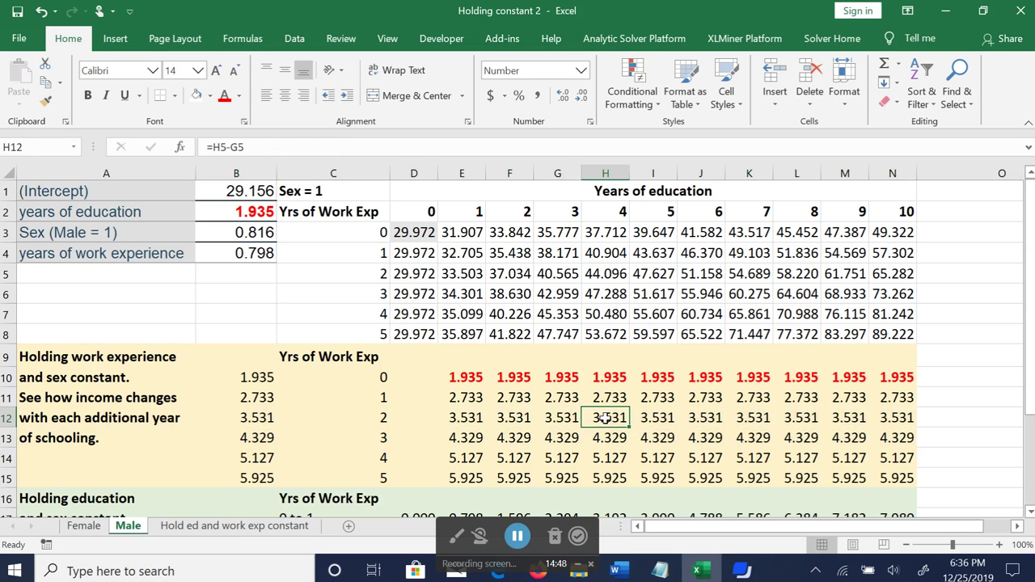
Compare the income formula in D3 on the Female sheet with its sex setting, intercept and the D3 formula on the Male sheet
click(83, 526)
scroll(521, 275, up, 2)
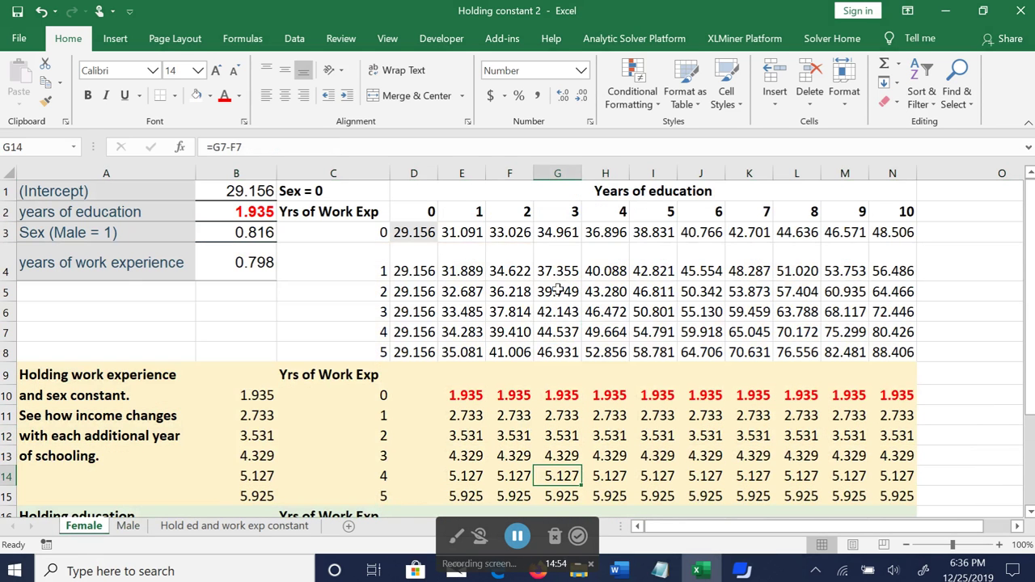
click(419, 232)
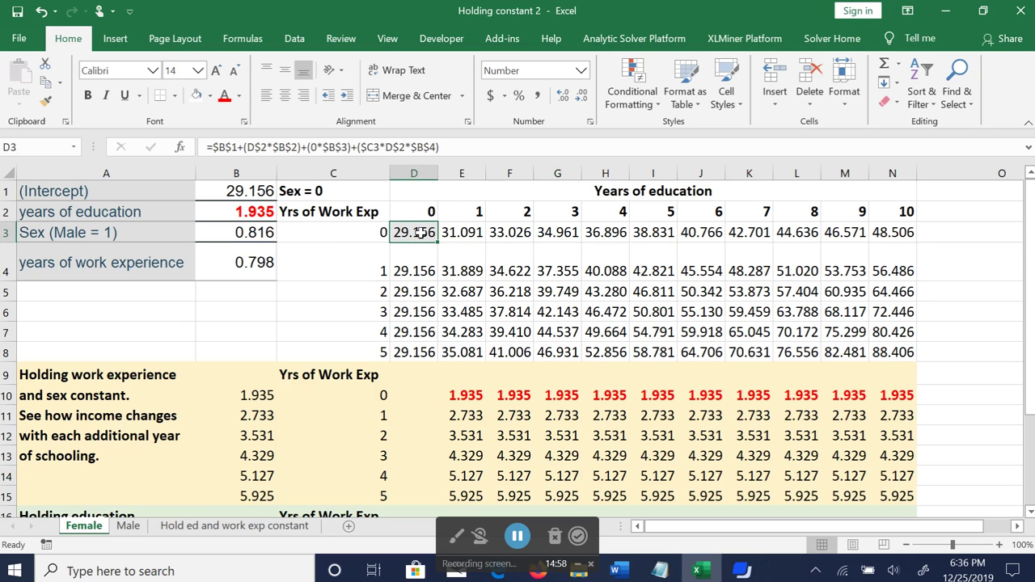
click(349, 232)
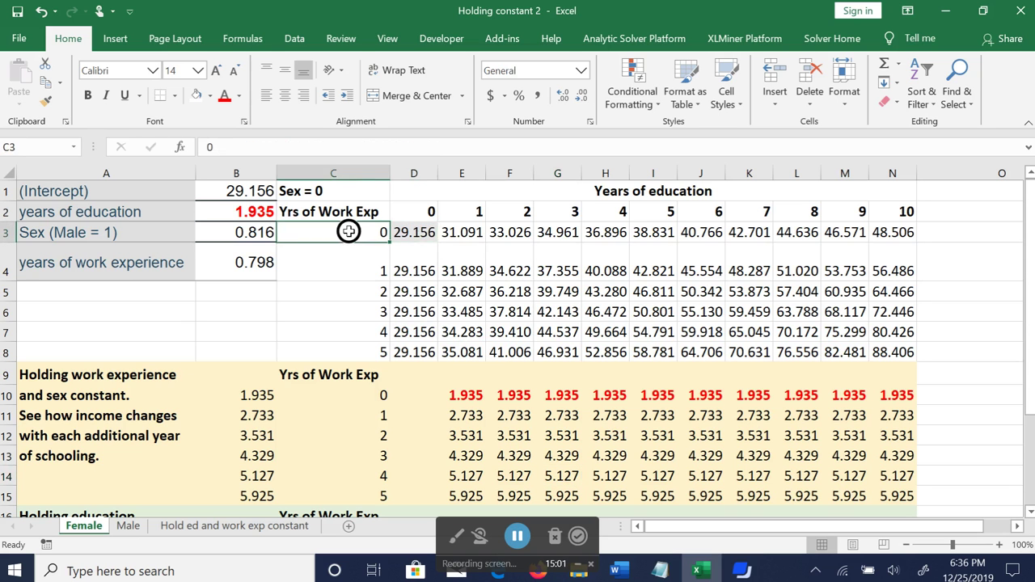
click(346, 191)
click(415, 232)
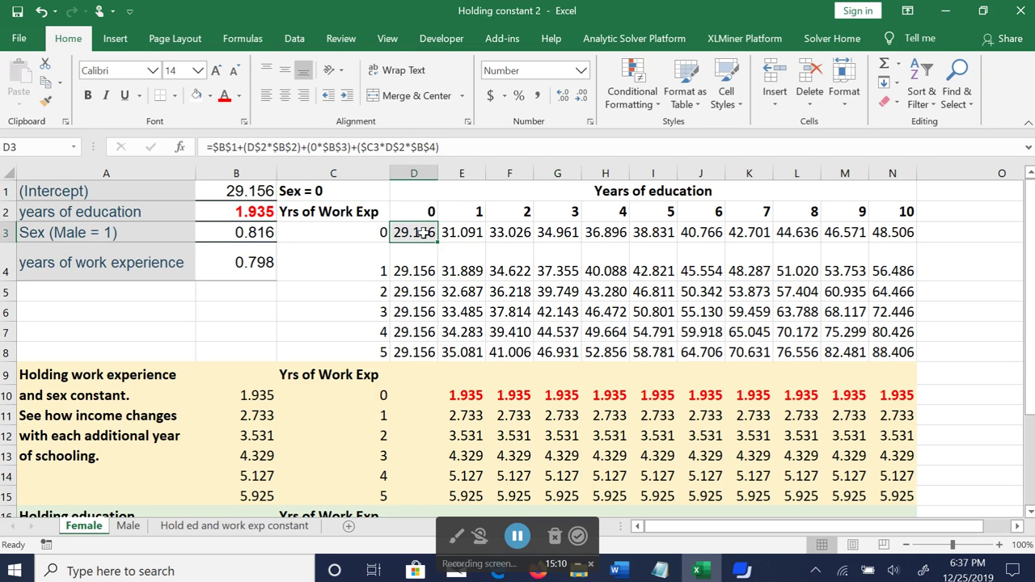
click(240, 191)
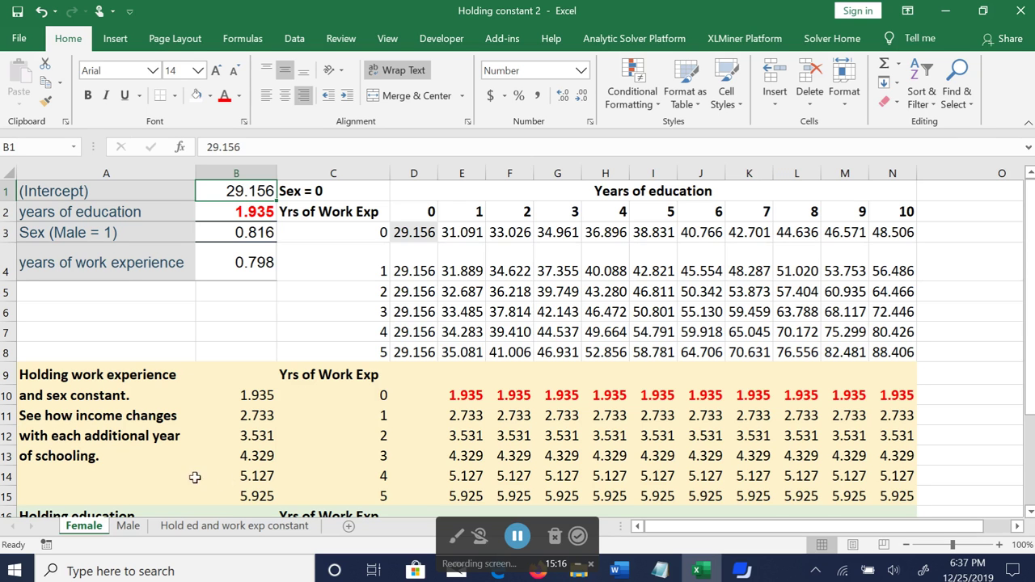
click(128, 525)
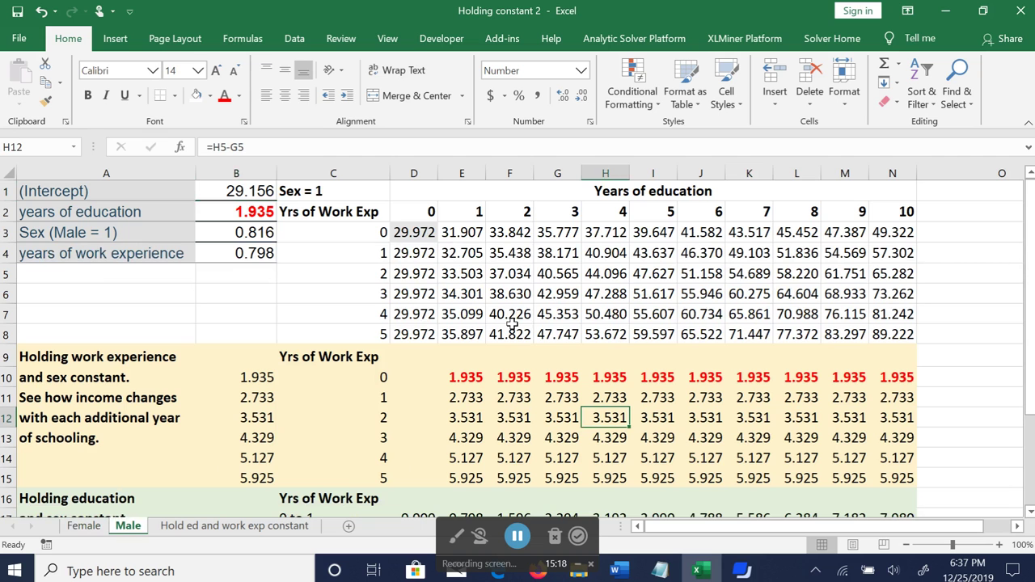
click(419, 233)
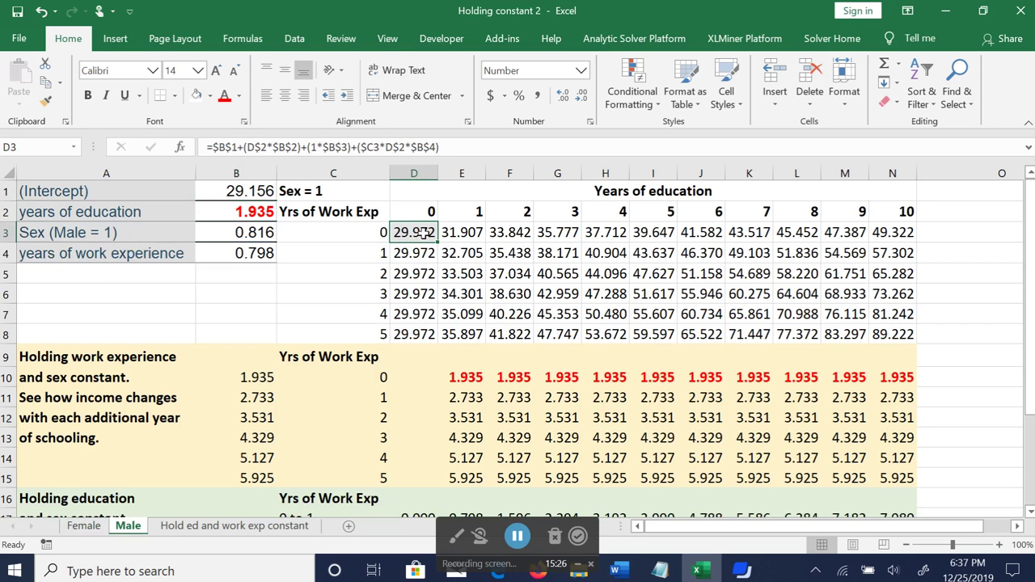
click(269, 294)
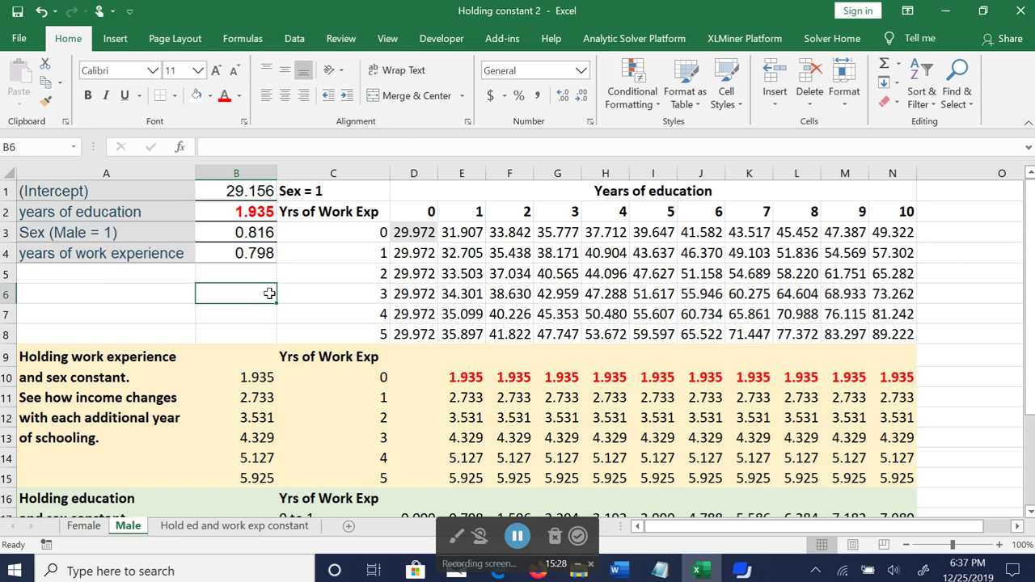
click(250, 186)
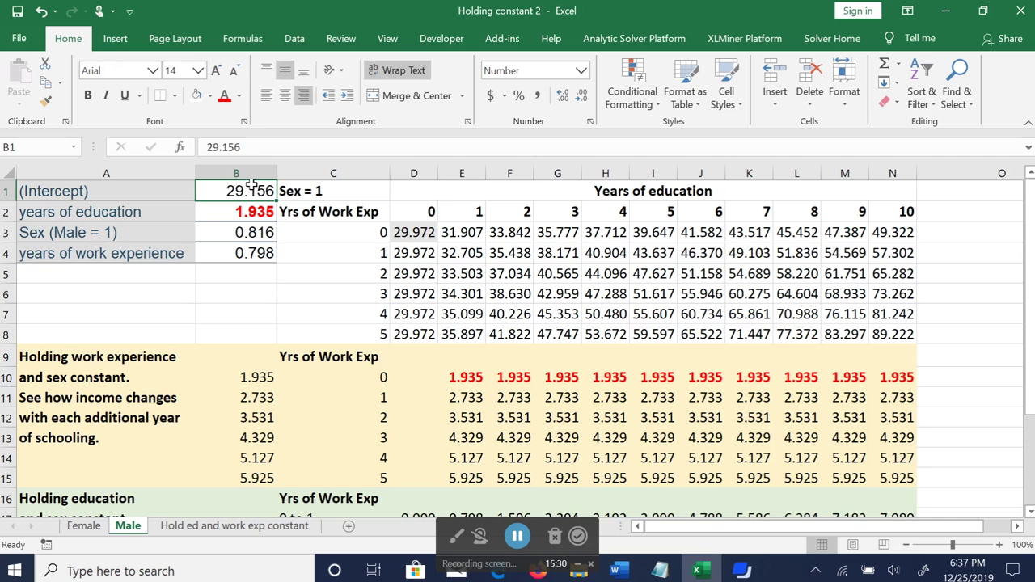
text(+C5)
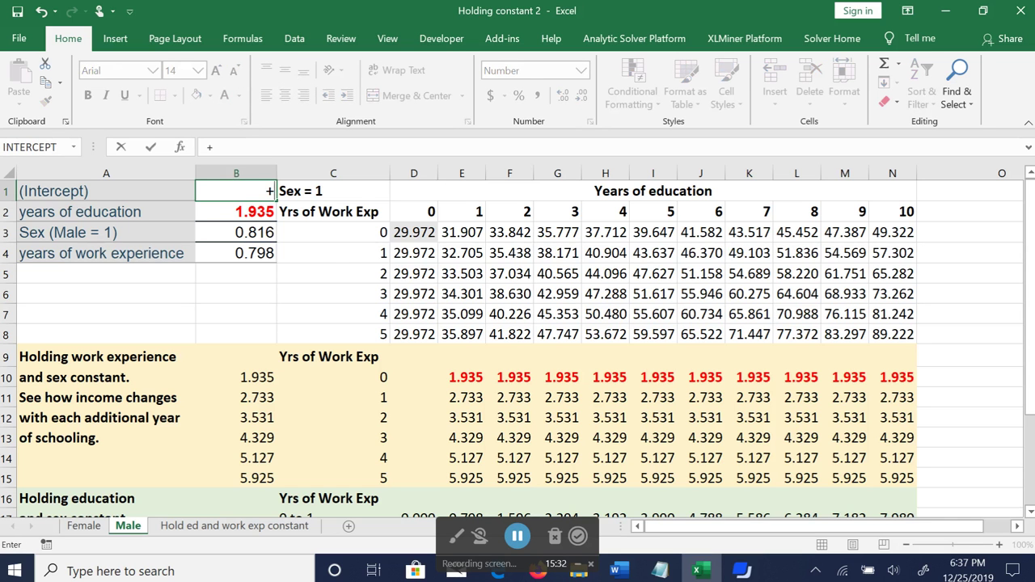
click(328, 272)
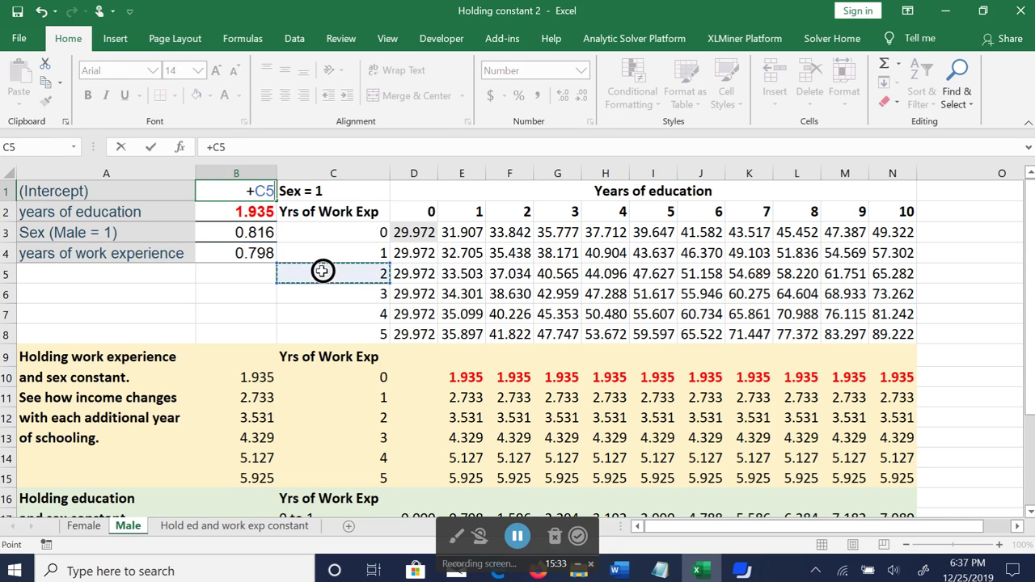
click(40, 11)
key(Return)
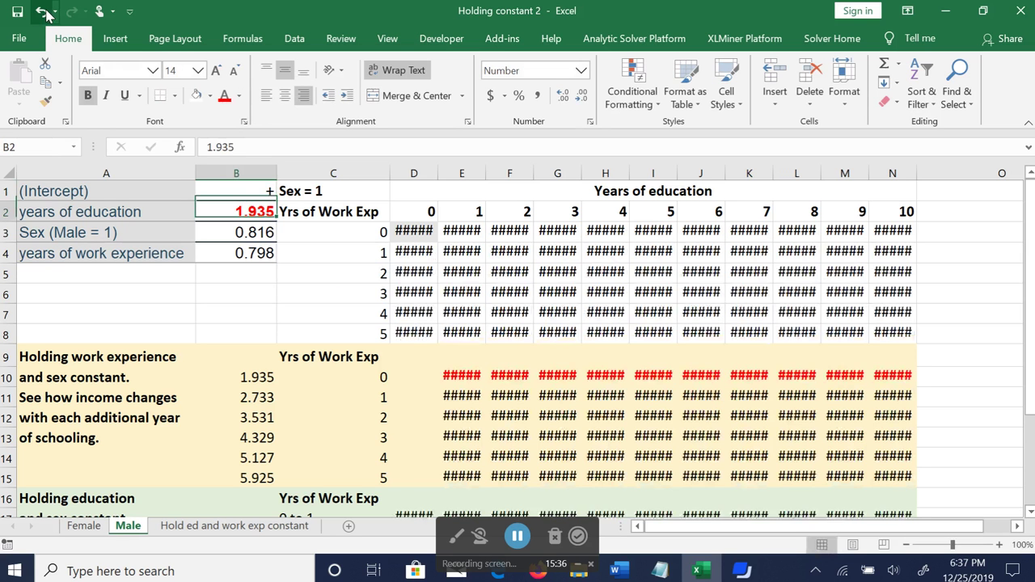
click(224, 192)
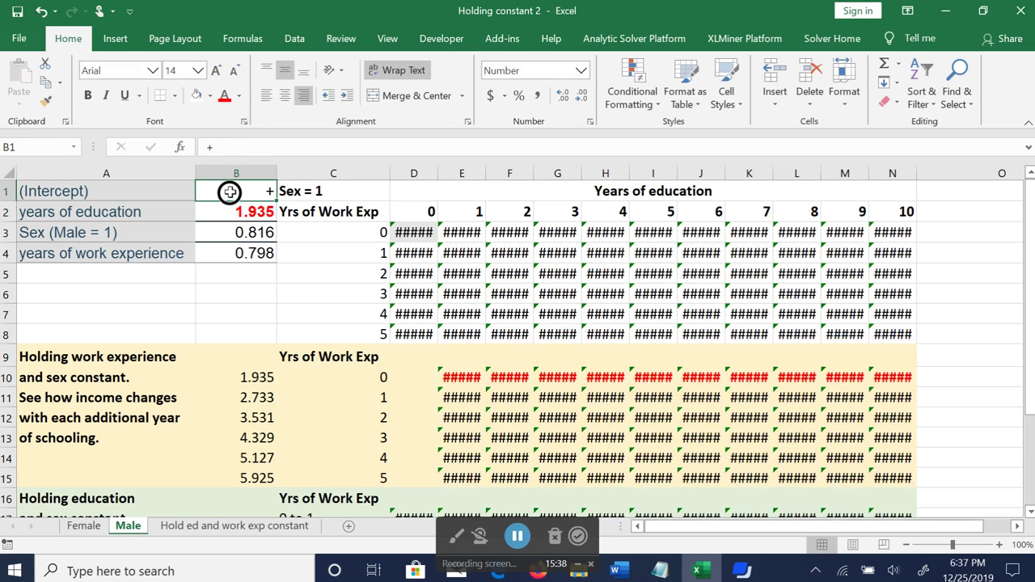
click(39, 12)
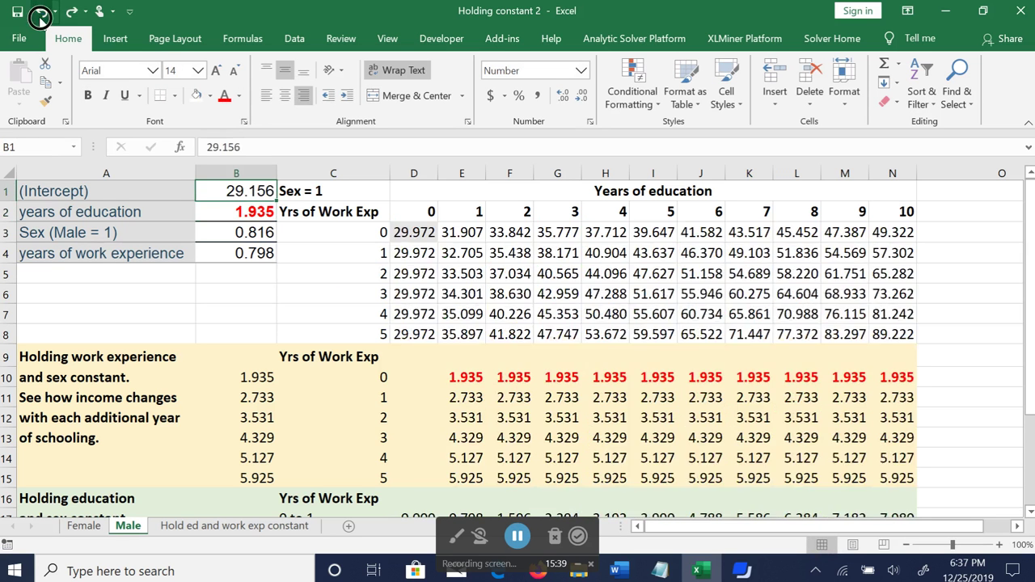
Add the intercept and the sex coefficient in B6 with =B1+B3, and clear the cell once its formula is checked
click(253, 293)
text(=)
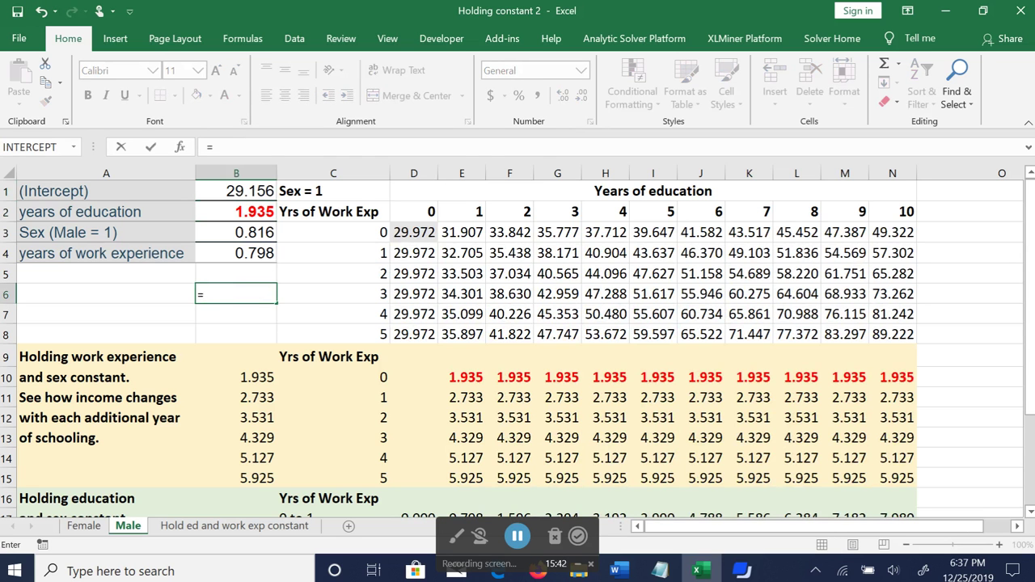
click(244, 192)
text(+)
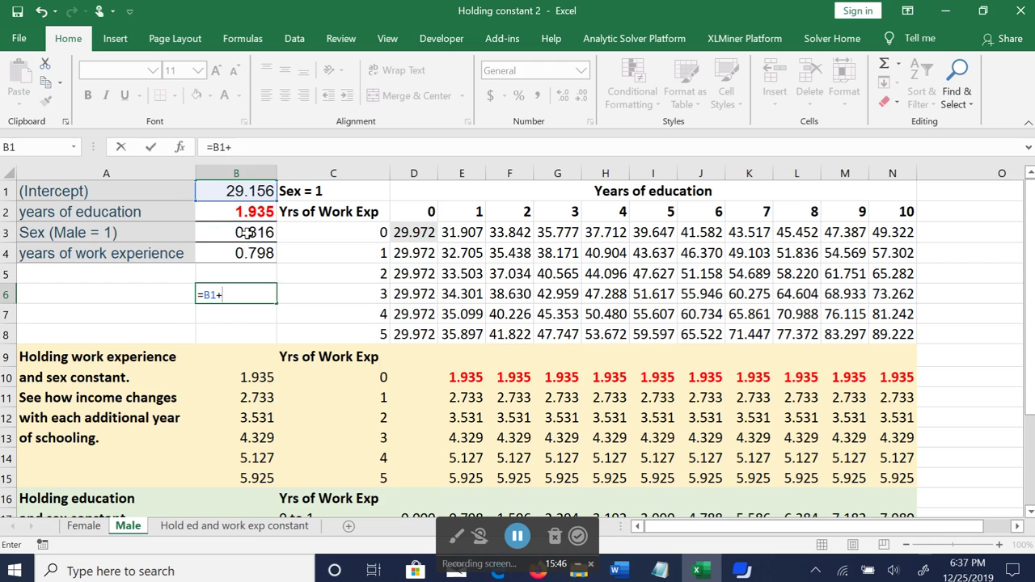
click(251, 233)
key(Return)
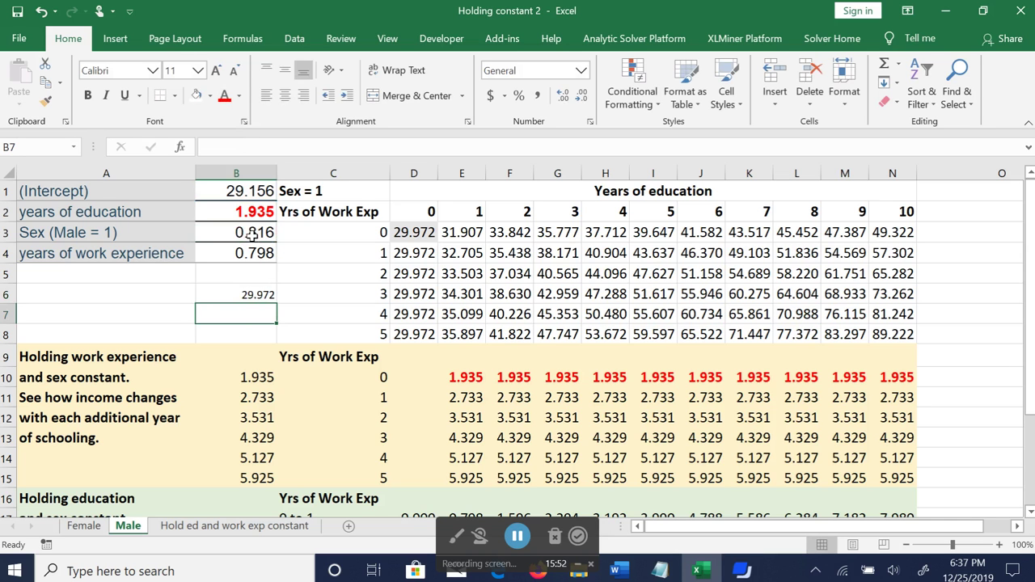
click(247, 296)
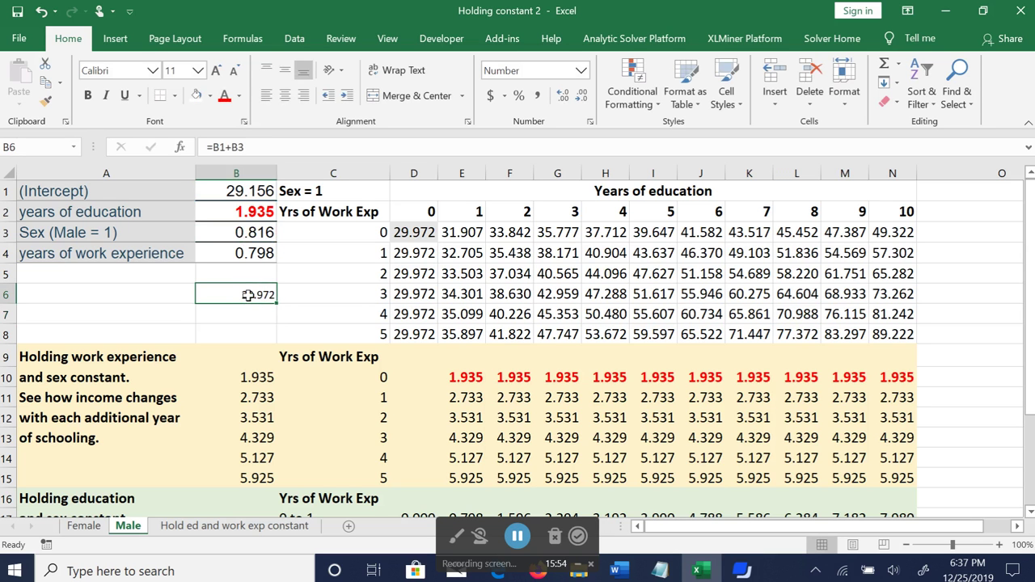
key(Delete)
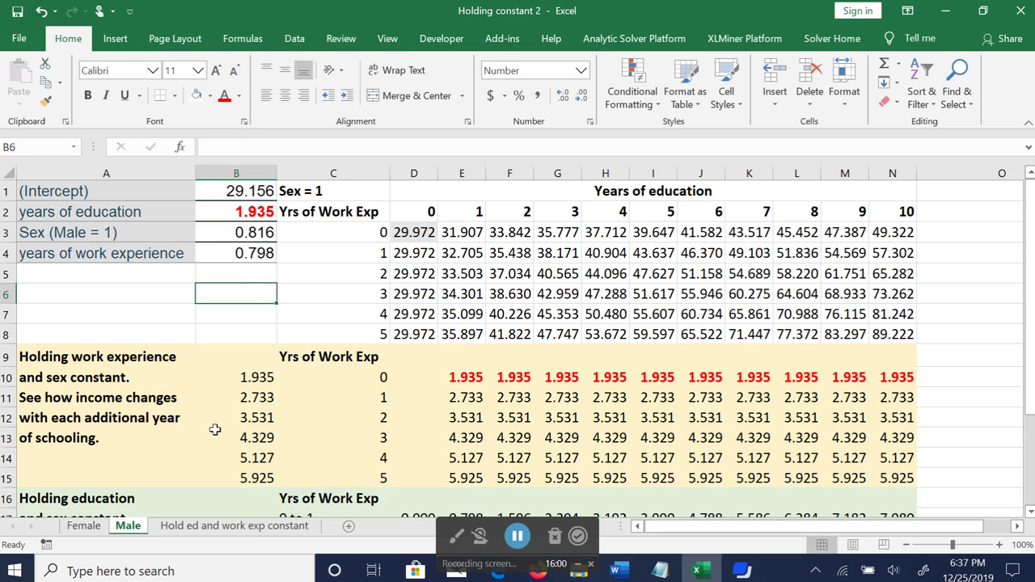
Highlight the education differences in E10:N15 and row 10, and point out the sex setting in C1
drag(455, 377, 890, 472)
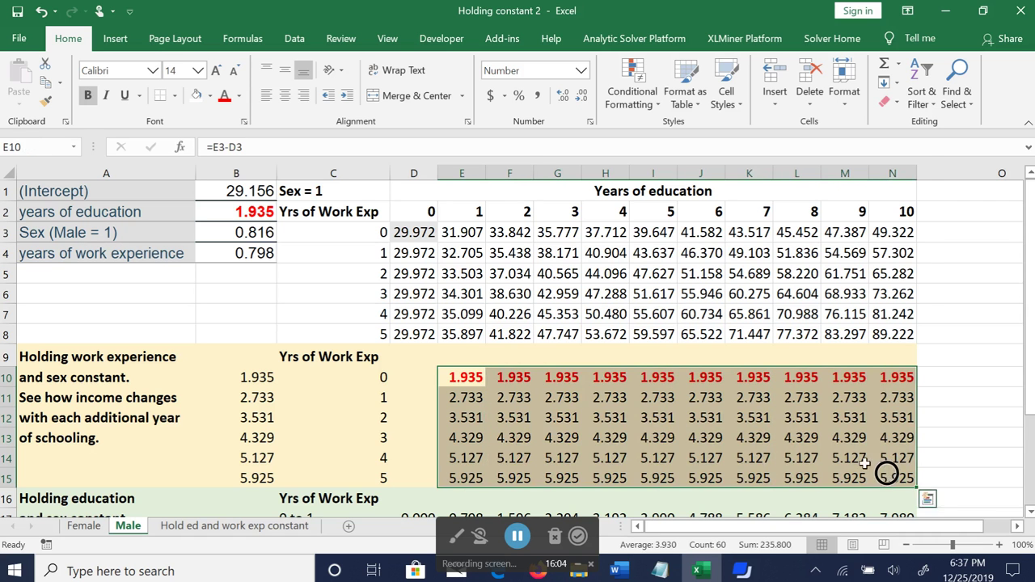
click(544, 416)
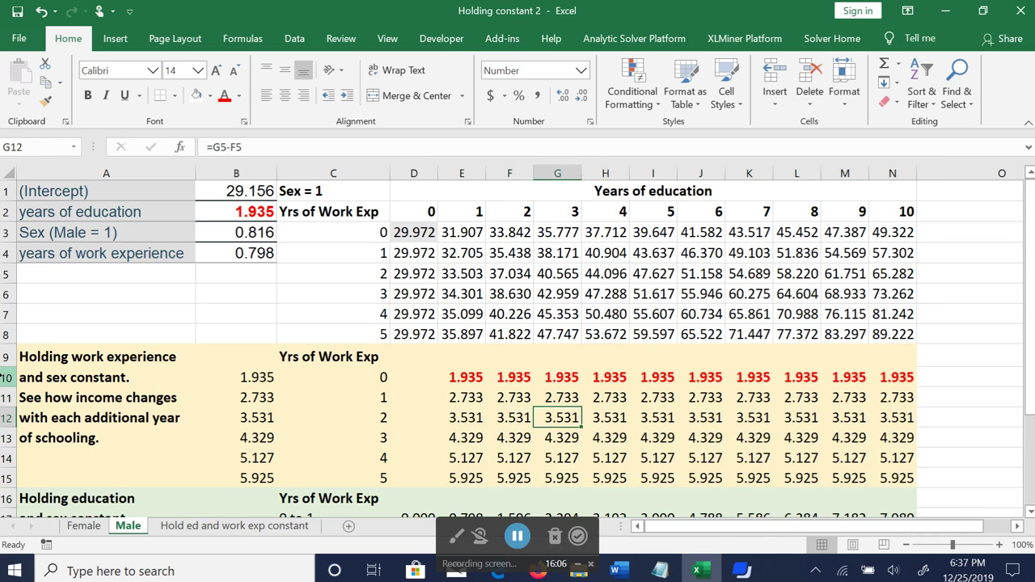
click(5, 376)
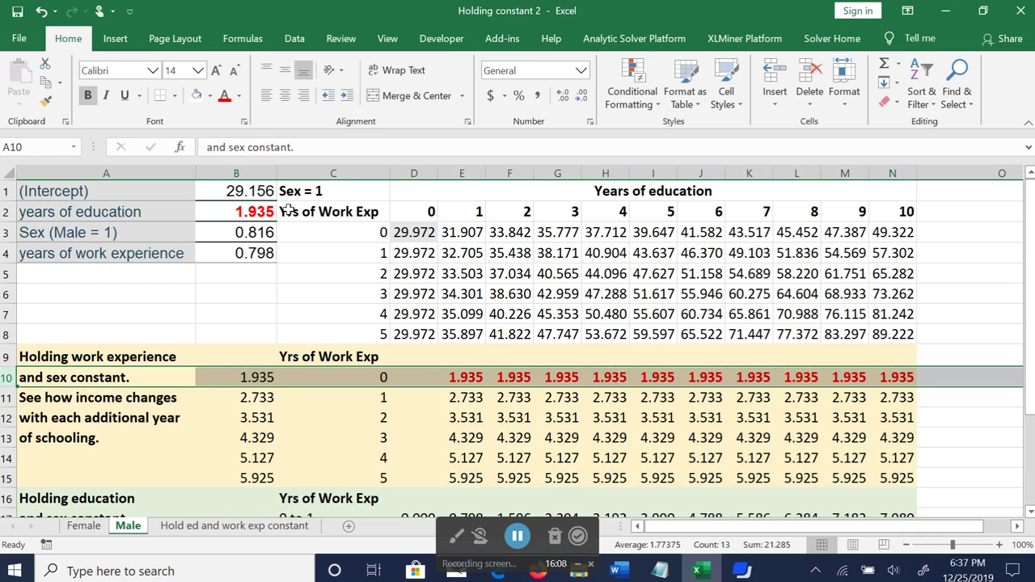
click(344, 185)
Highlight the work experience differences in D17:N21, inspect the formula in F19, and return to the sex setting in C1
scroll(550, 376, down, 2)
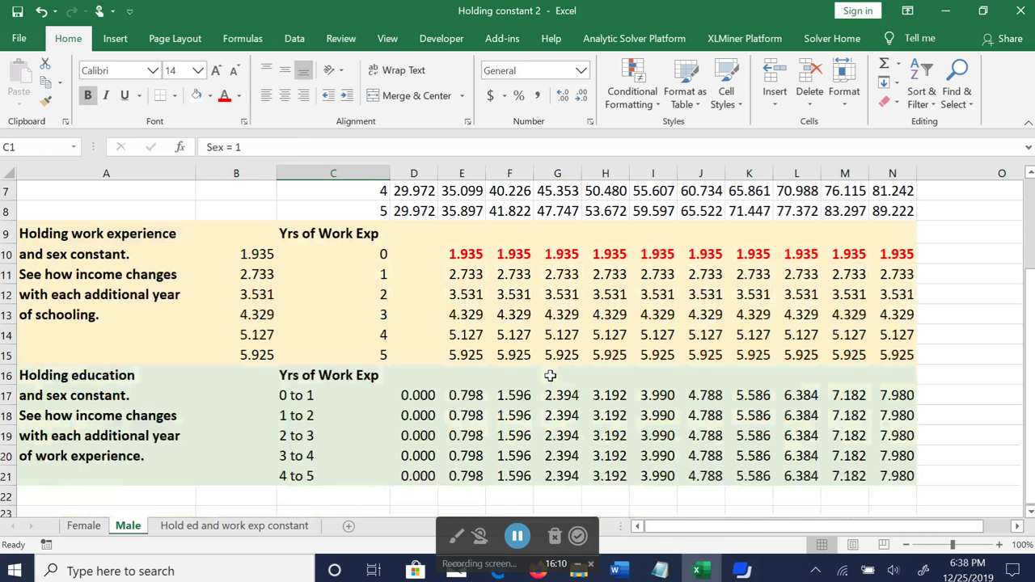
drag(422, 394, 881, 466)
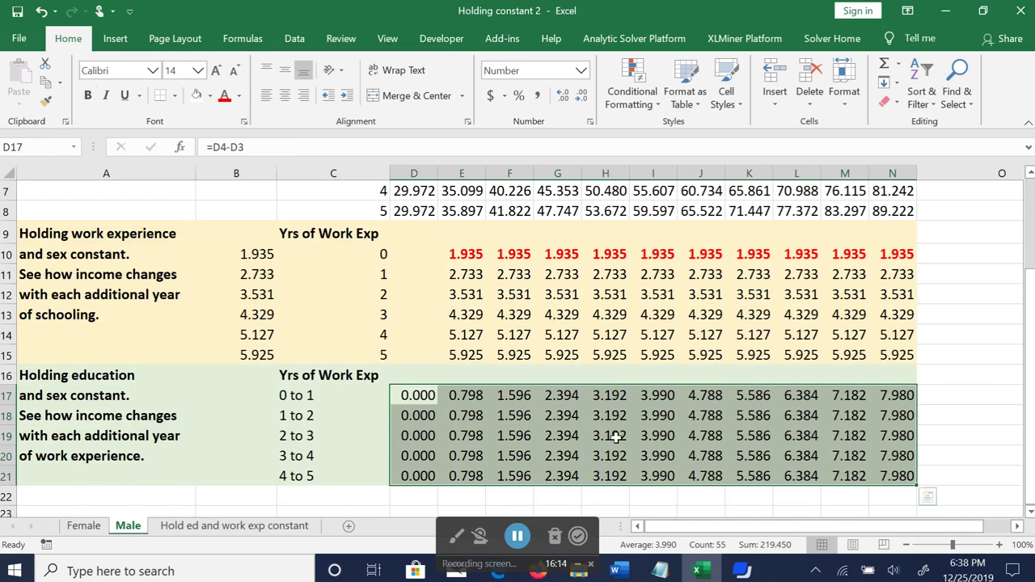
click(507, 429)
scroll(477, 355, up, 2)
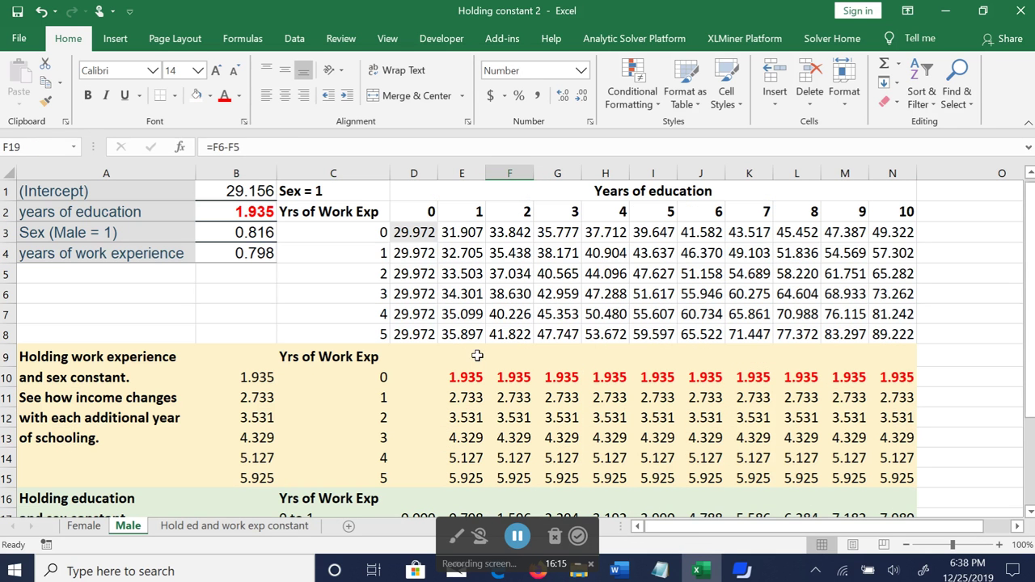
click(343, 197)
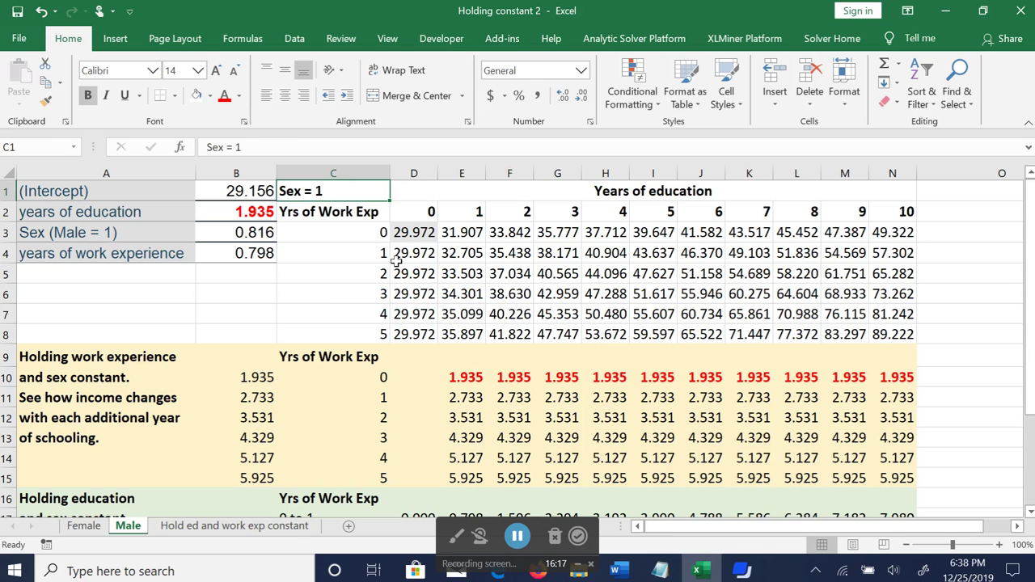
Inspect the education difference formula in F11 and point out the work experience heading in C9 and the Years of education heading
click(426, 166)
click(522, 401)
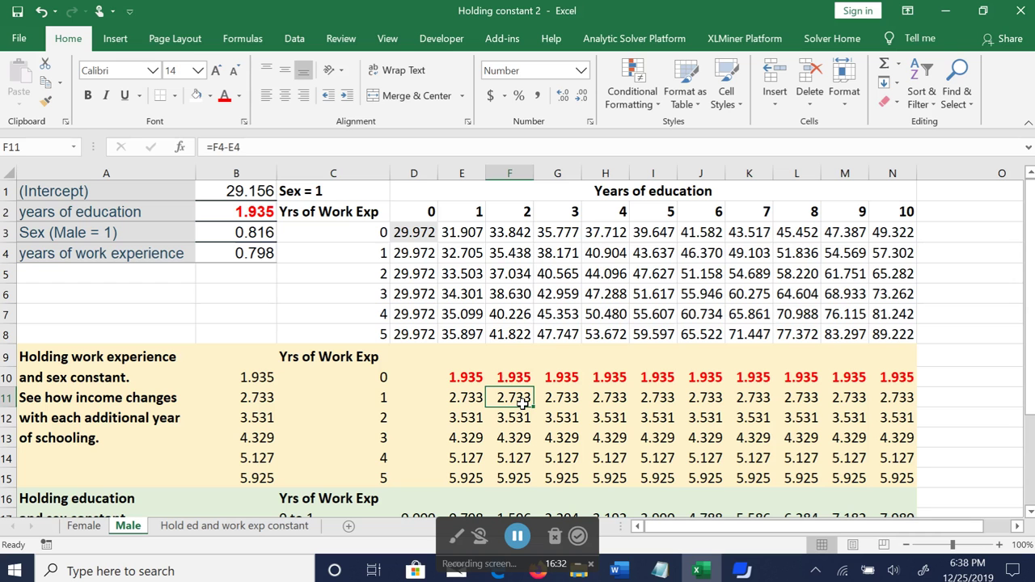
click(345, 356)
click(612, 191)
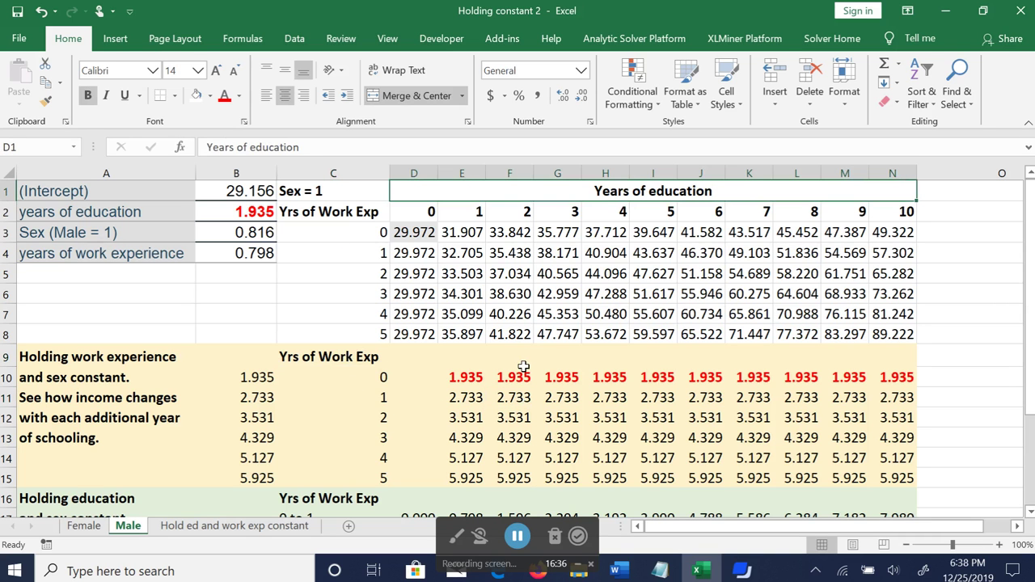
On the Hold ed and work exp constant sheet, point out the sex coefficient row and inspect the difference formulas in G6 and D3
click(223, 528)
click(555, 387)
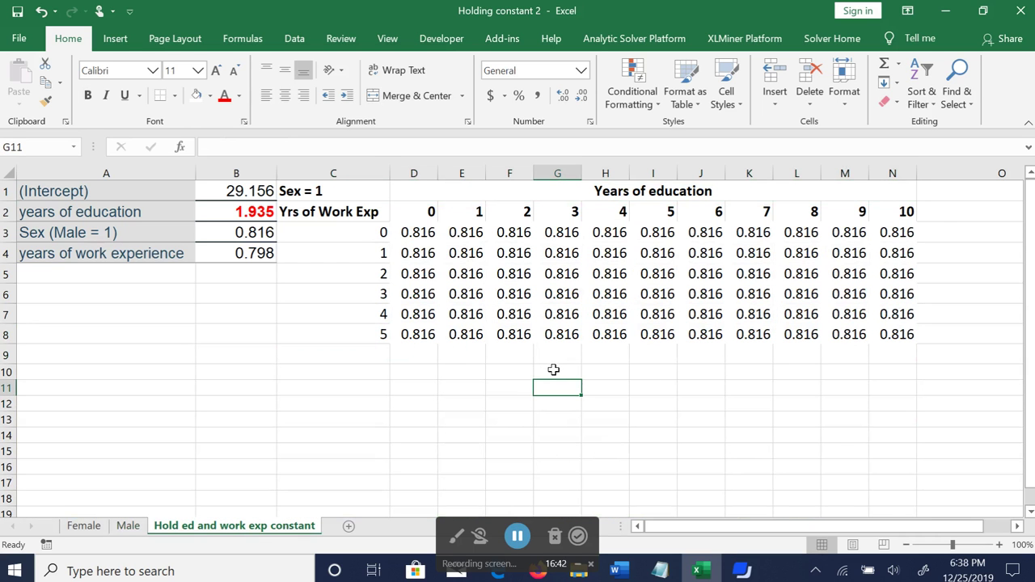
click(8, 232)
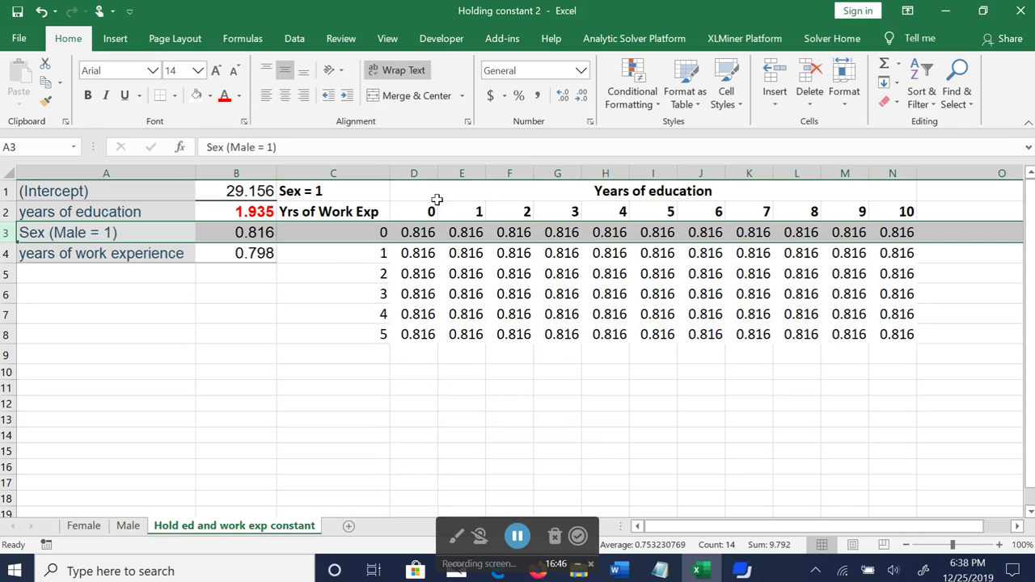
click(421, 168)
click(537, 296)
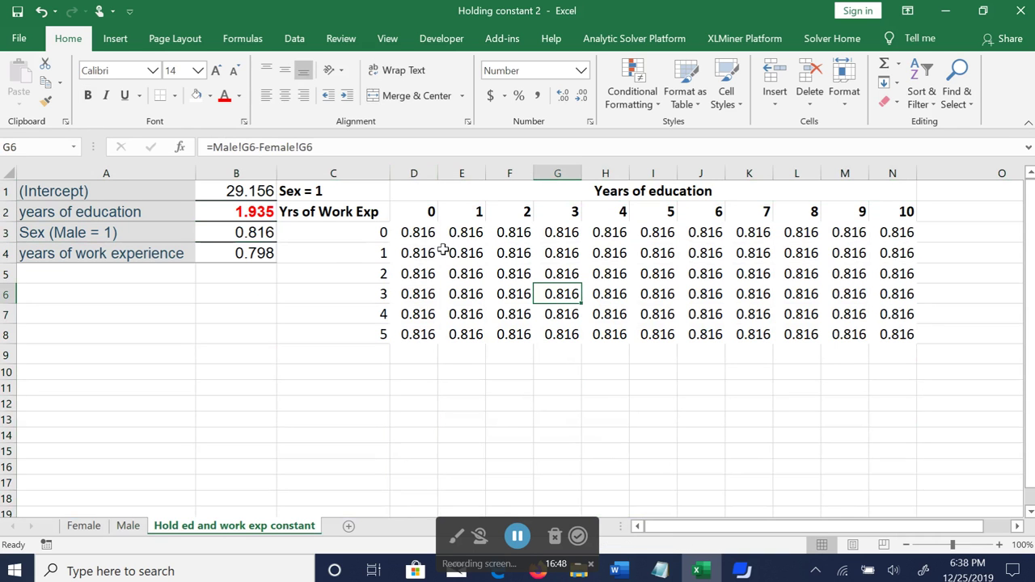
click(418, 232)
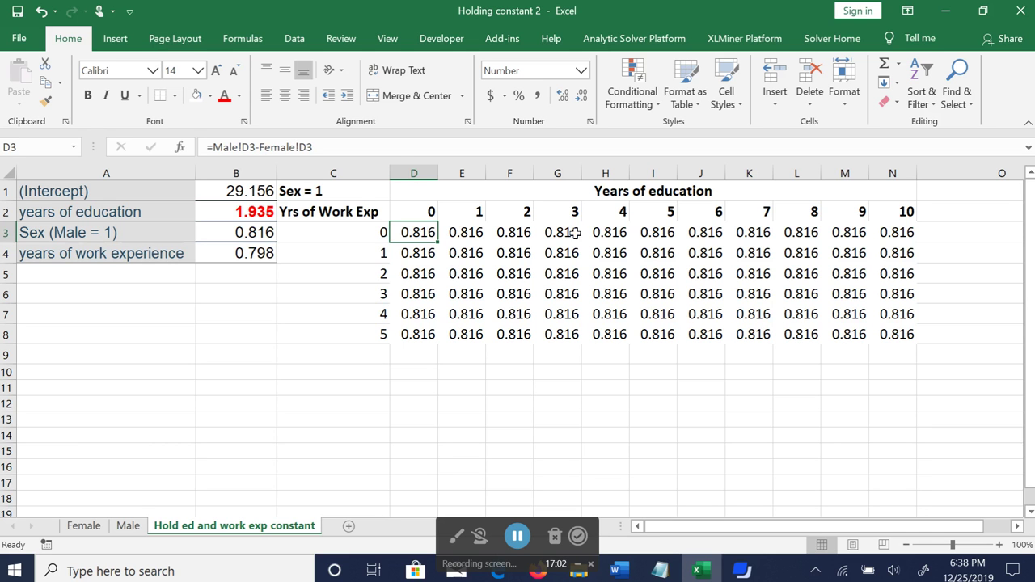
Compare the predicted income in D3 on the Male and Female sheets, and return to the Hold ed and work exp constant sheet
click(125, 526)
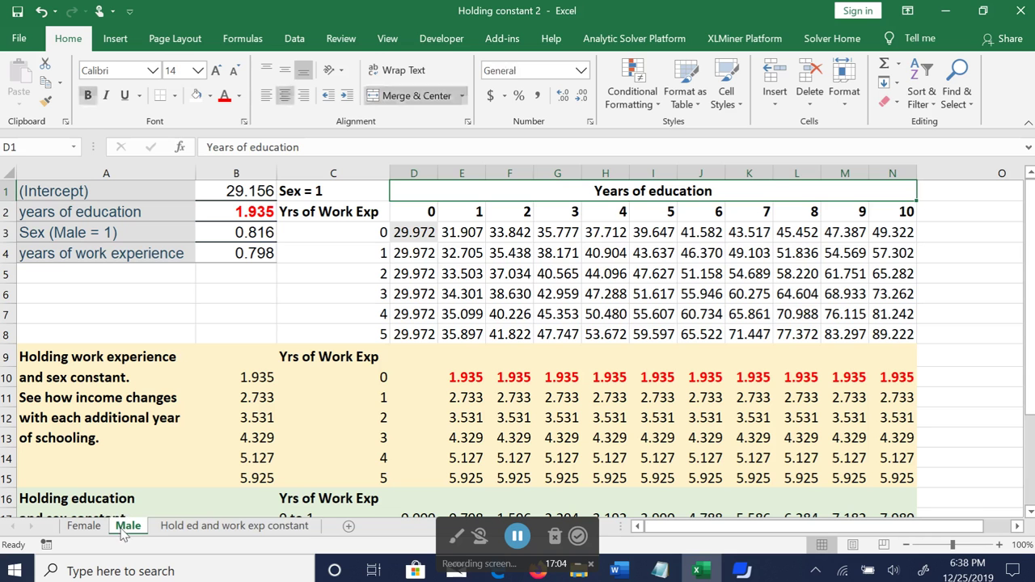
click(415, 233)
click(81, 527)
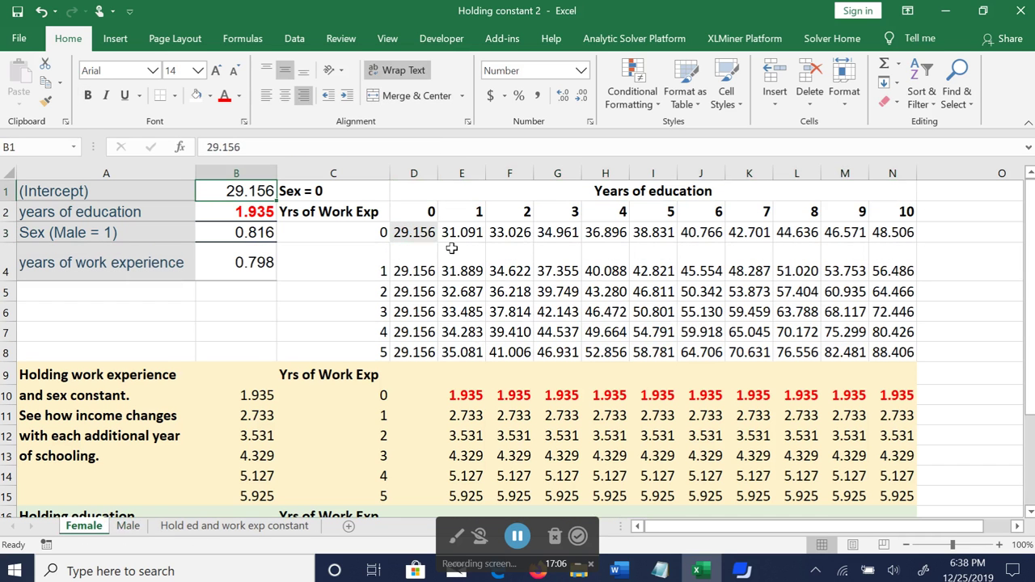
click(409, 233)
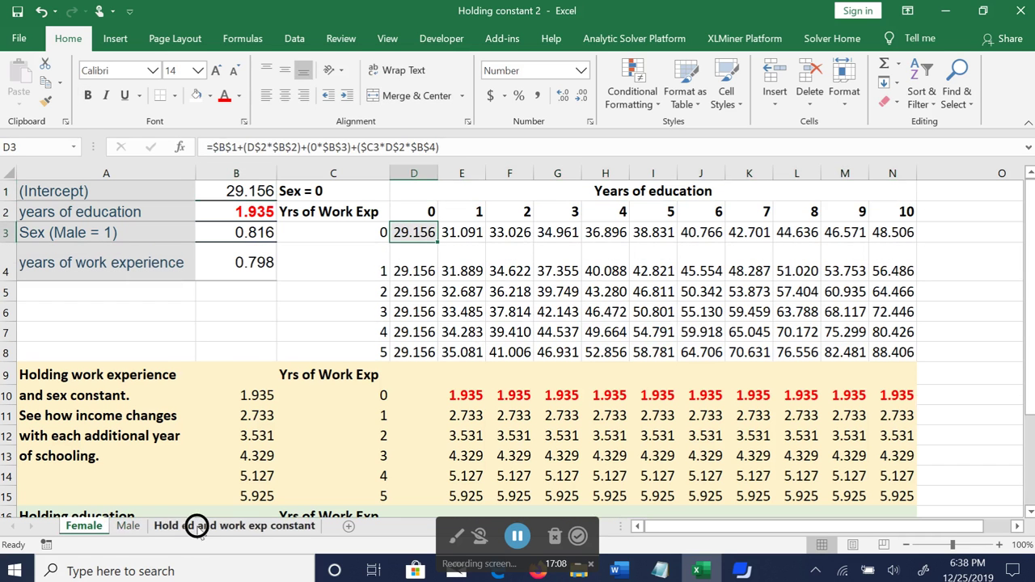
click(203, 526)
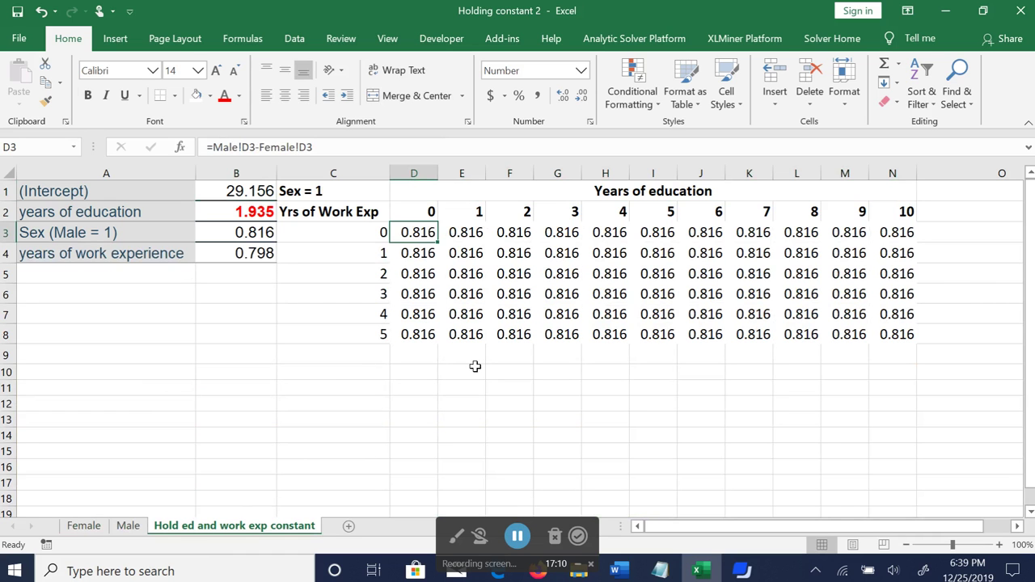
click(475, 366)
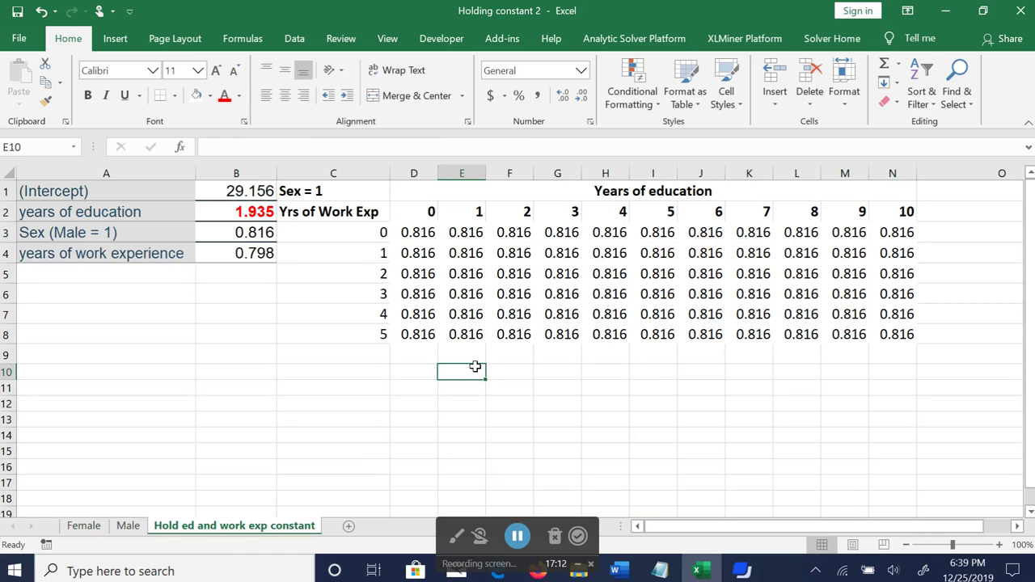